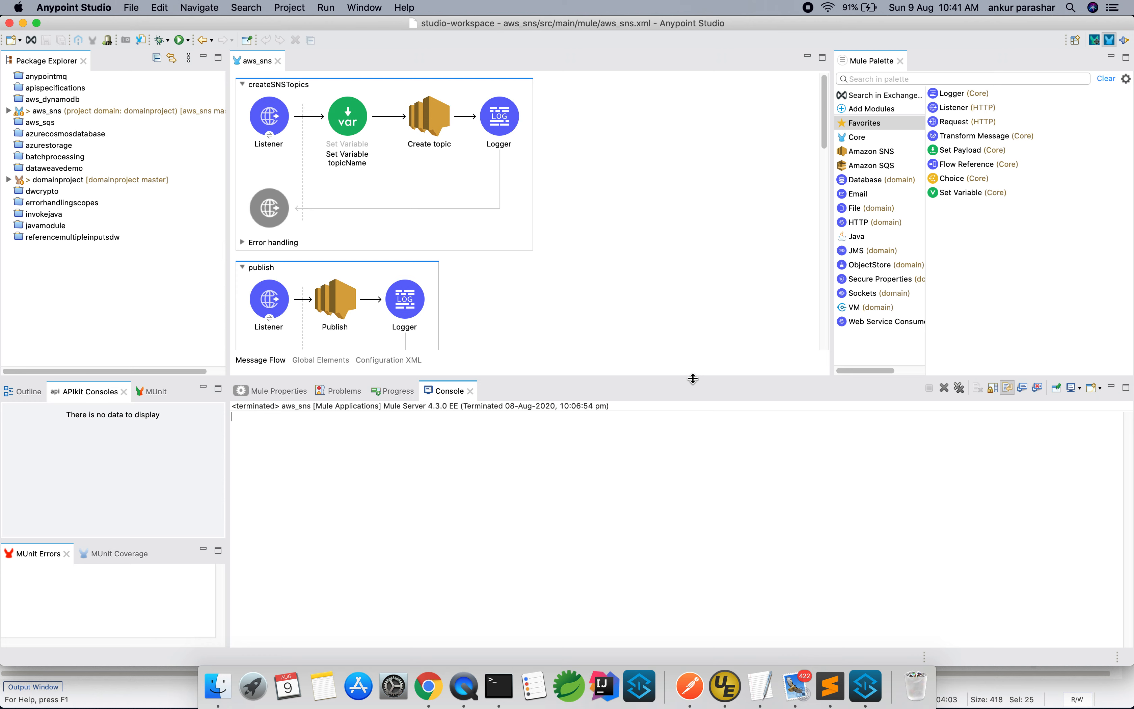
# Step: Review the flows in aws_sns, from createSNSTopics through publish, SQSReceiver, subscribe and listSNSTopics to deleteSNSTopics
pyautogui.scroll(-10, 670, 202)
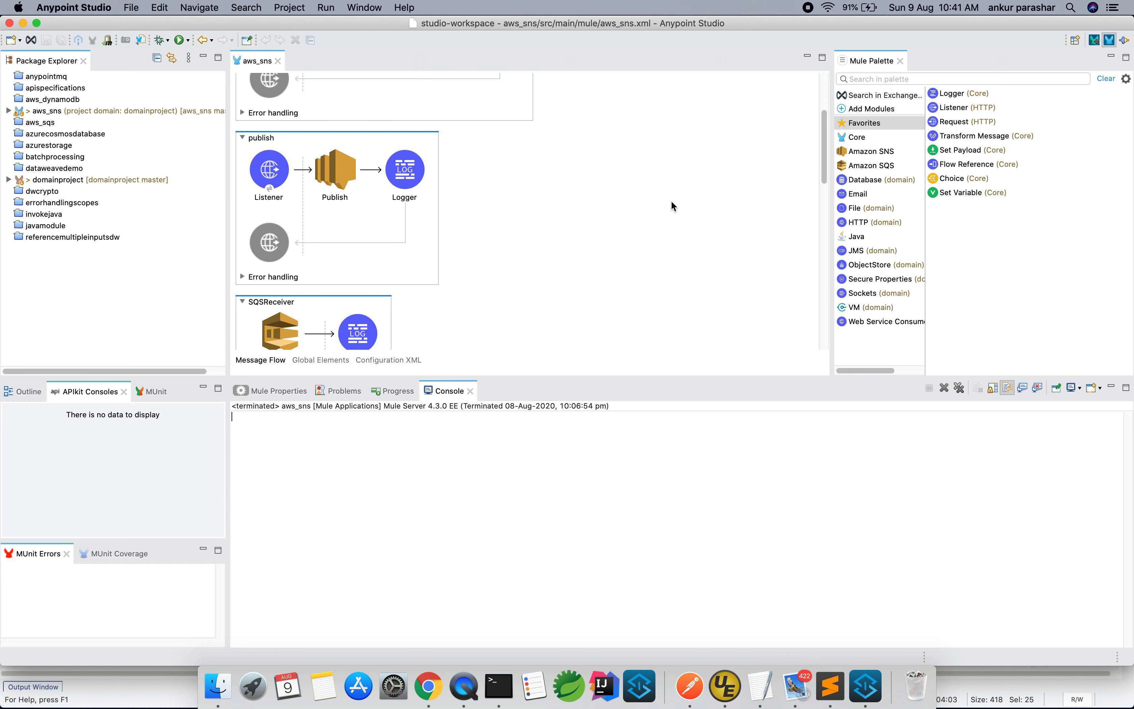
pyautogui.scroll(-5, 671, 207)
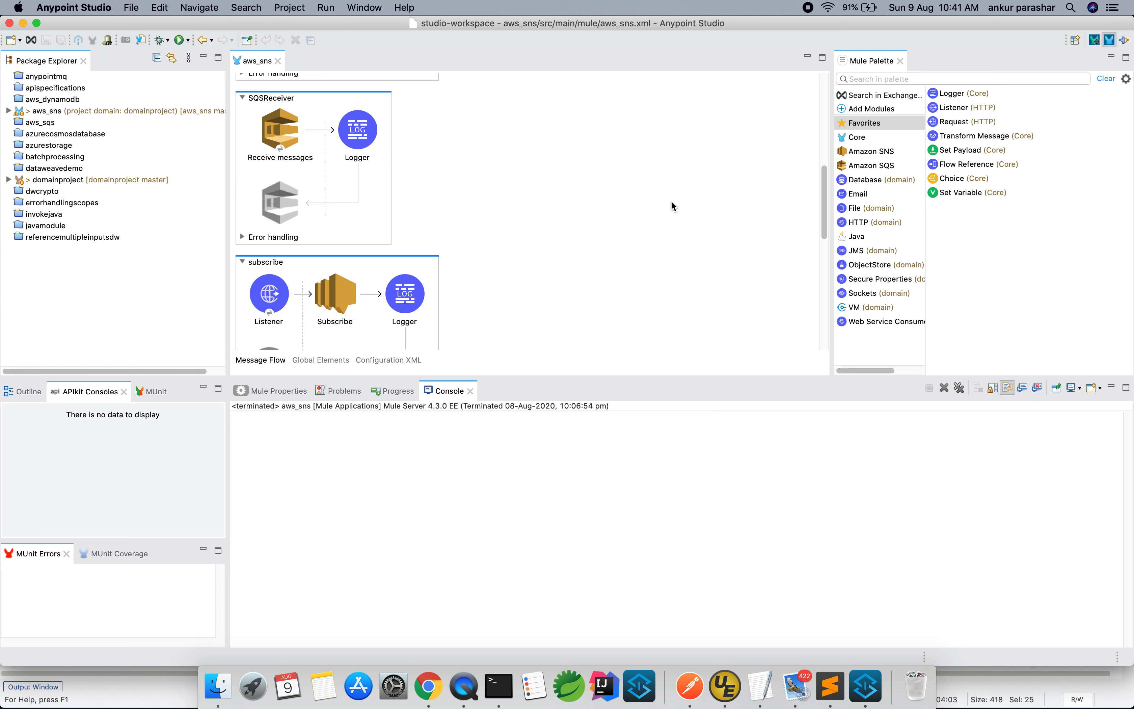
pyautogui.scroll(-12, 671, 202)
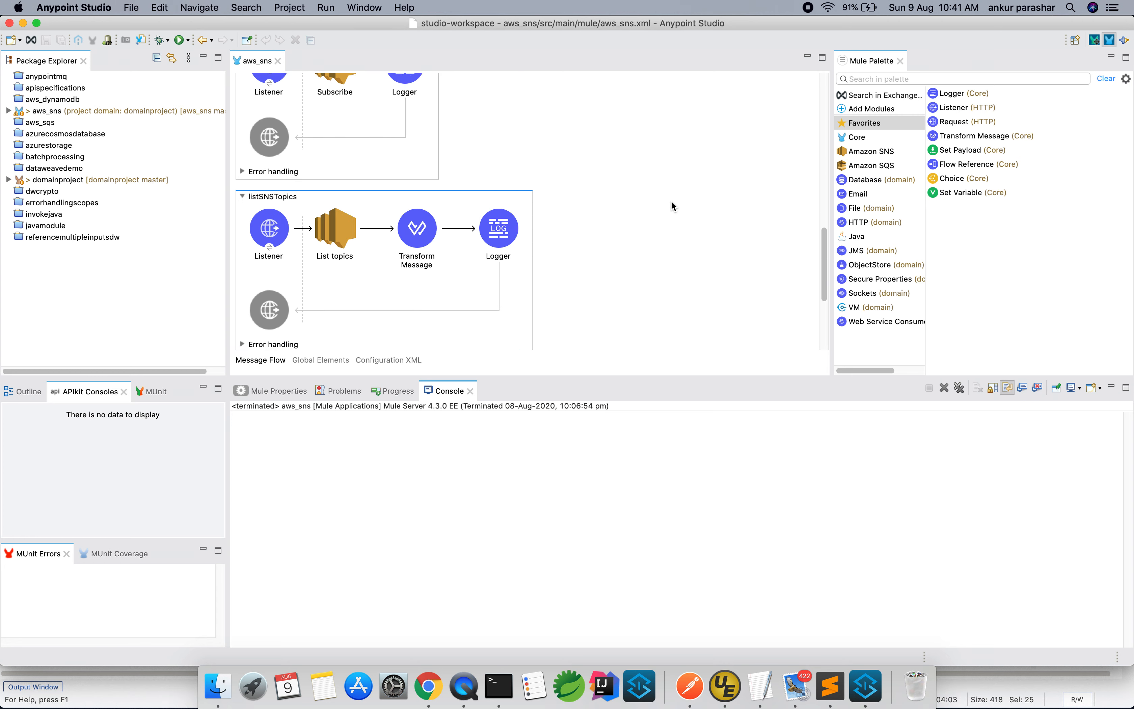
pyautogui.scroll(-4, 671, 202)
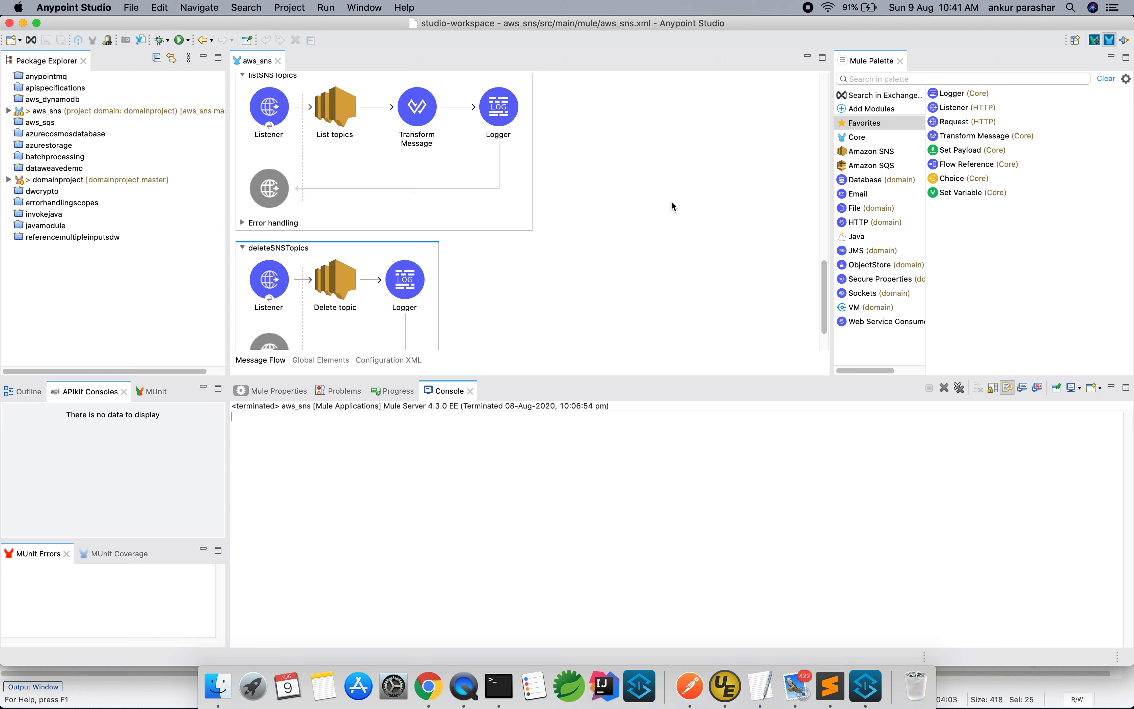
pyautogui.scroll(-2, 671, 206)
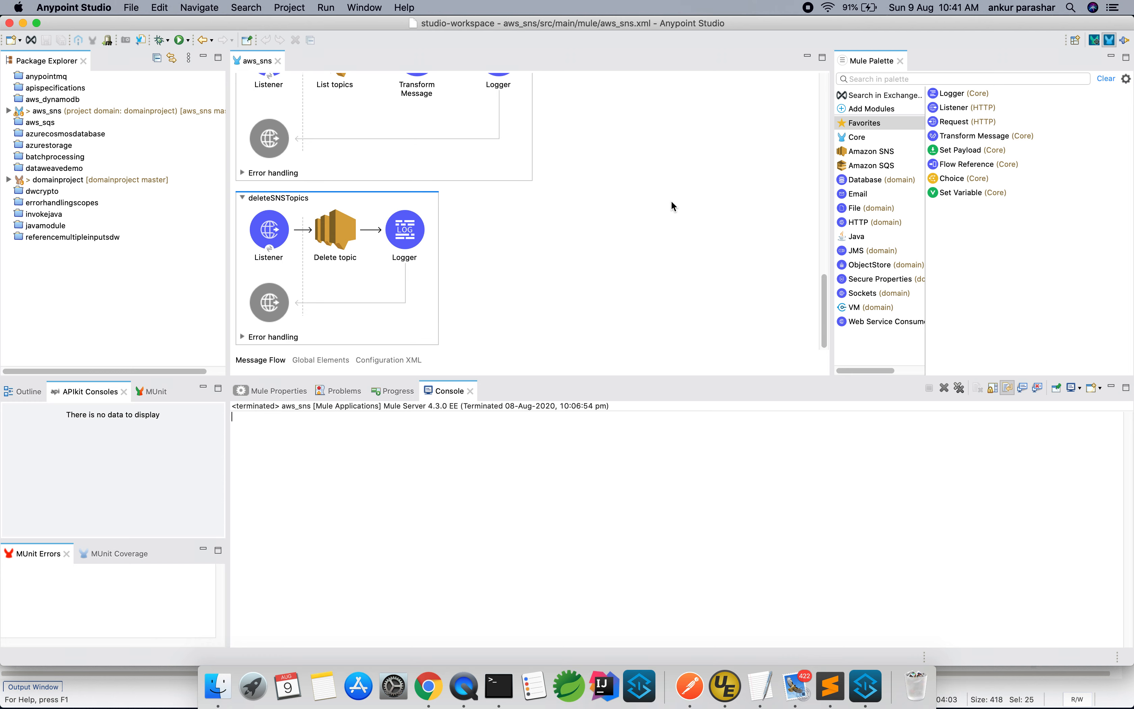
pyautogui.scroll(20, 671, 200)
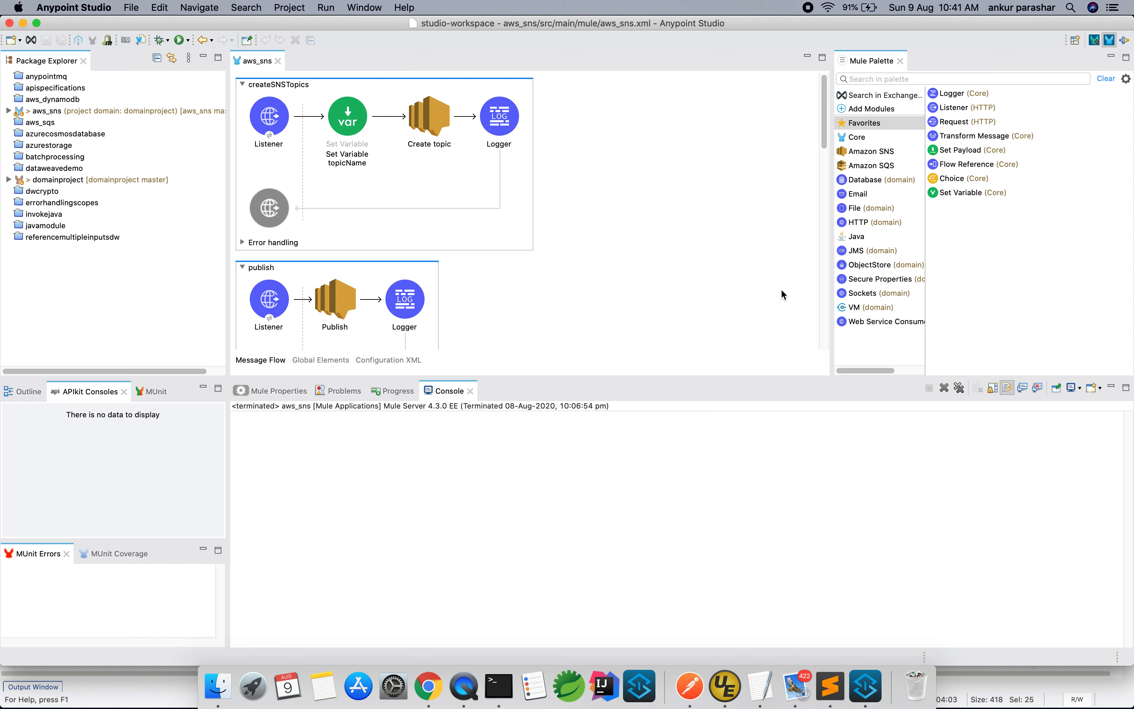
# Step: Check the Studio version in the What's new information, then return to the workspace
pyautogui.click(404, 7)
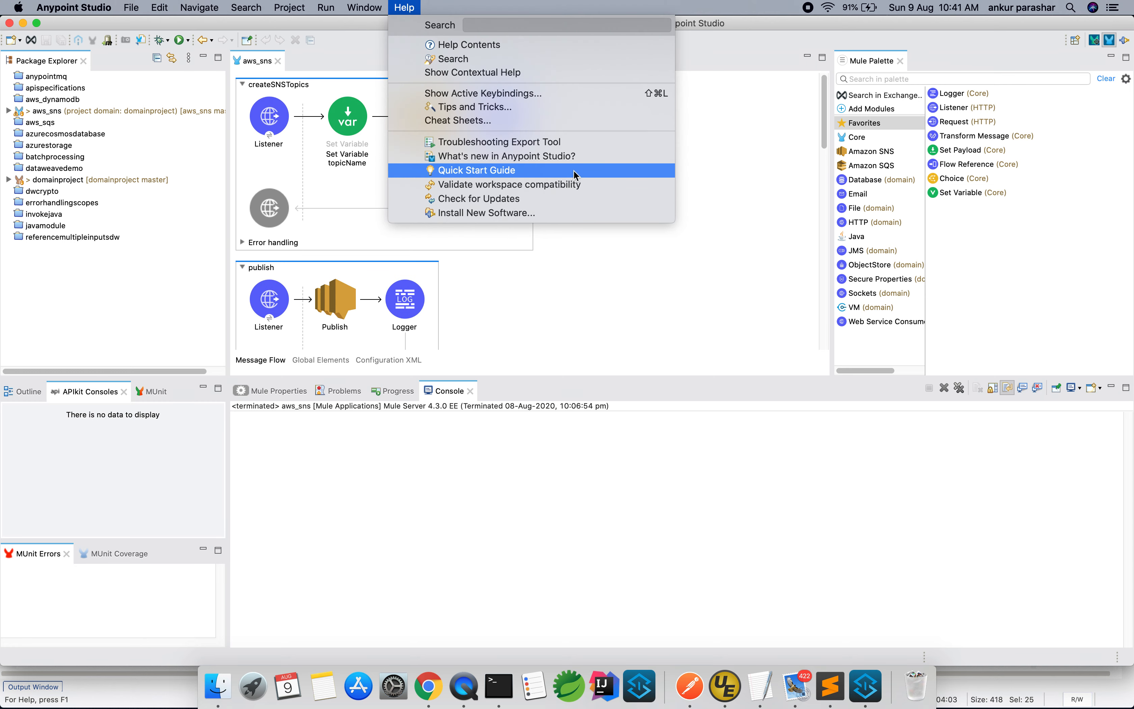
pyautogui.click(588, 156)
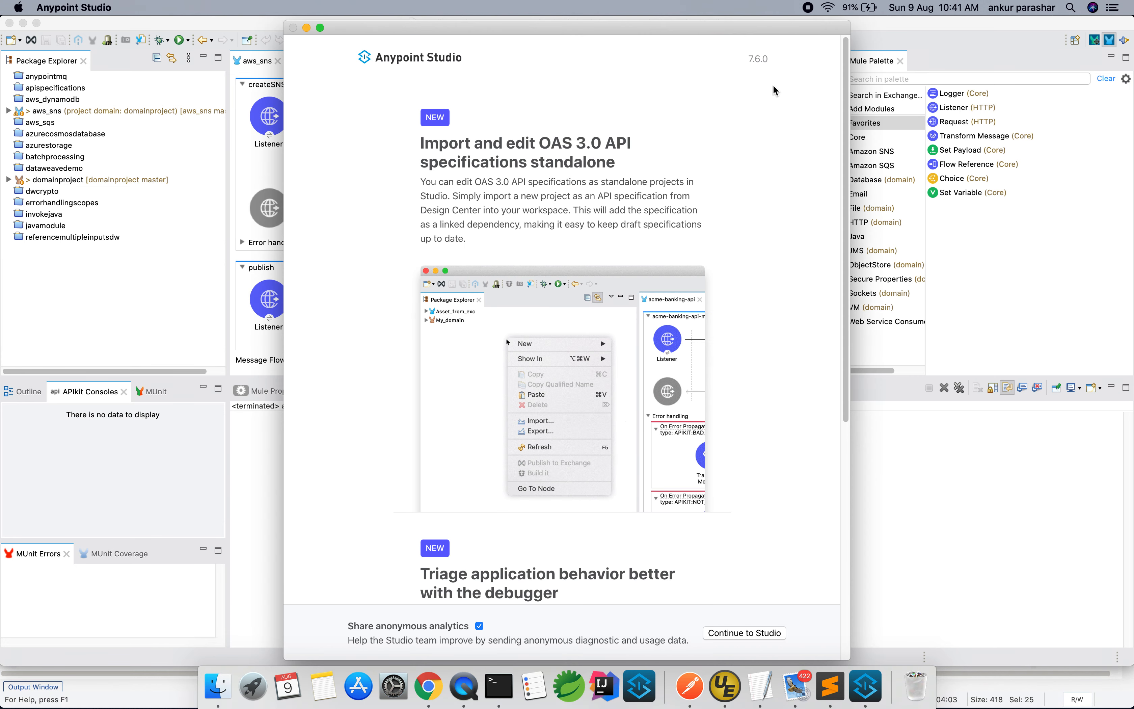
pyautogui.moveTo(750, 60); pyautogui.dragTo(773, 60)
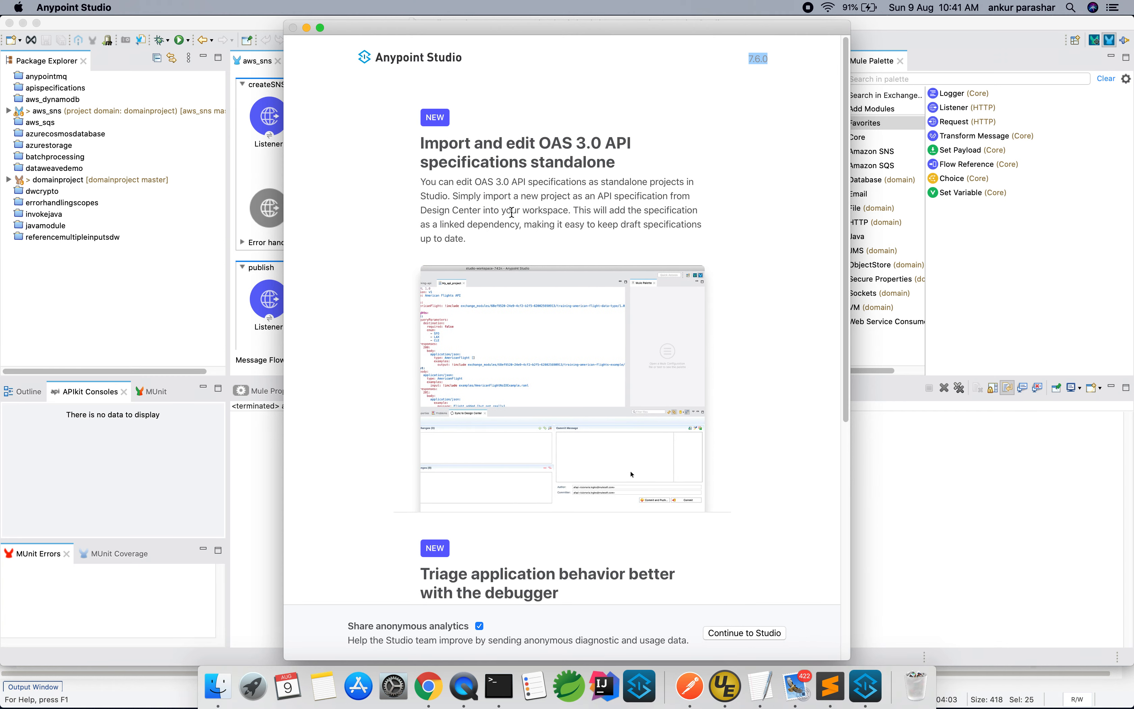
pyautogui.click(749, 634)
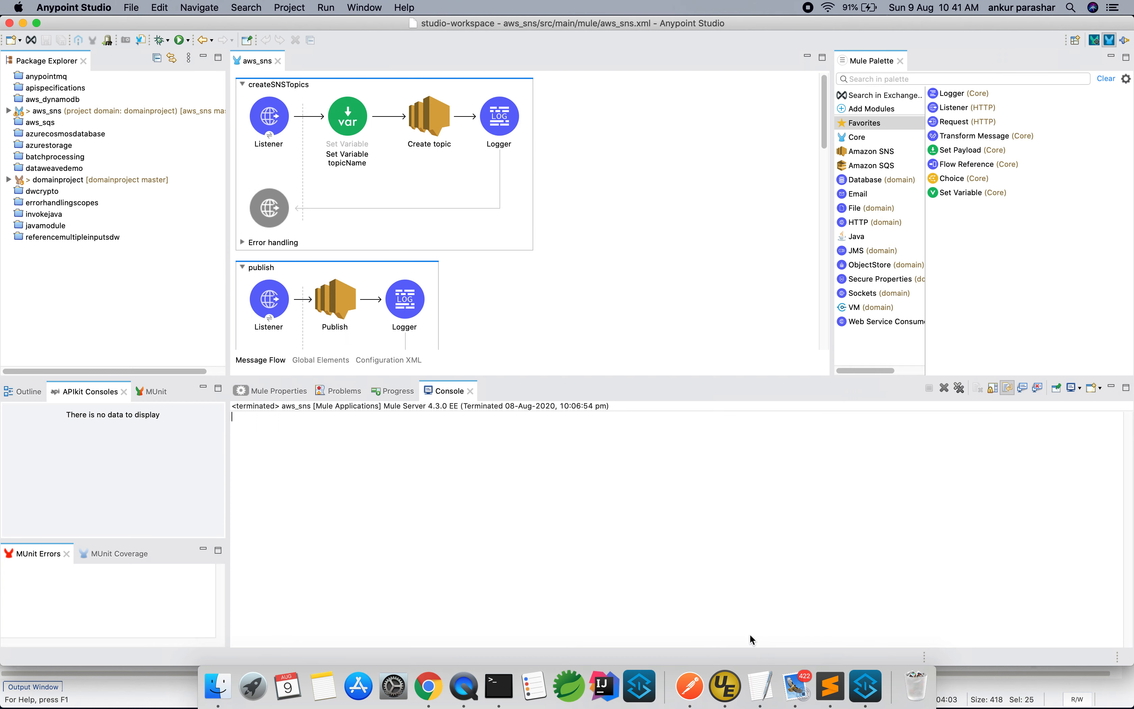
# Step: Search Exchange for modules to add to the project, using the terms "SNS" and "aws"
pyautogui.click(905, 96)
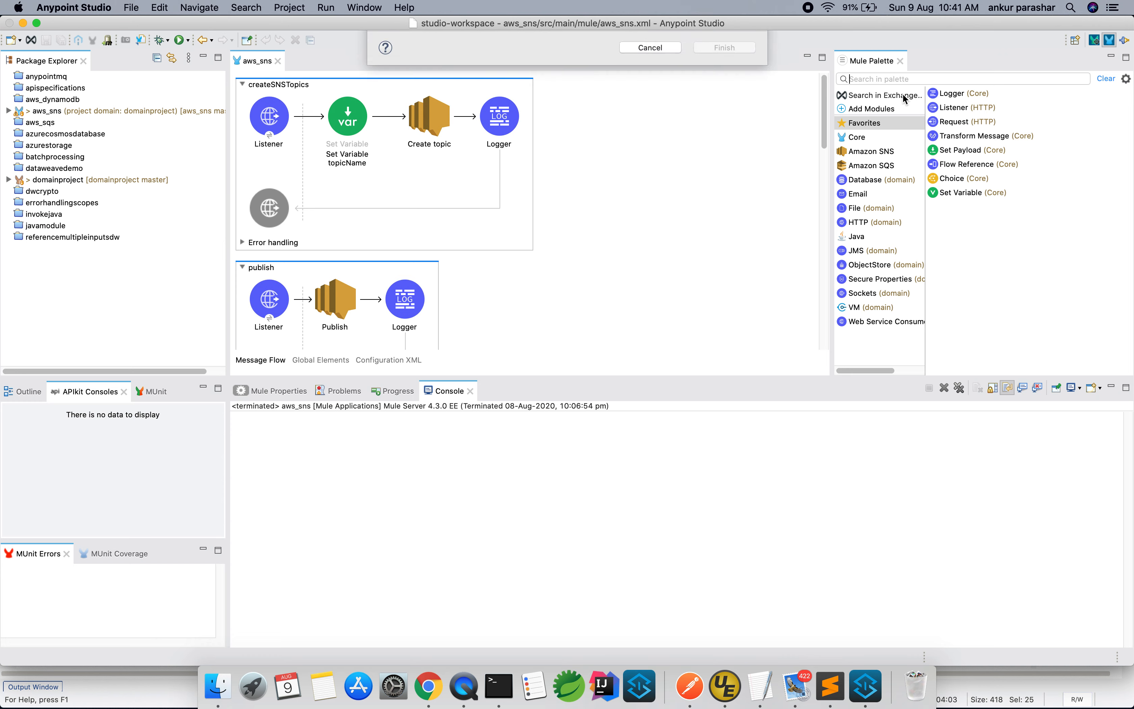
pyautogui.click(426, 115)
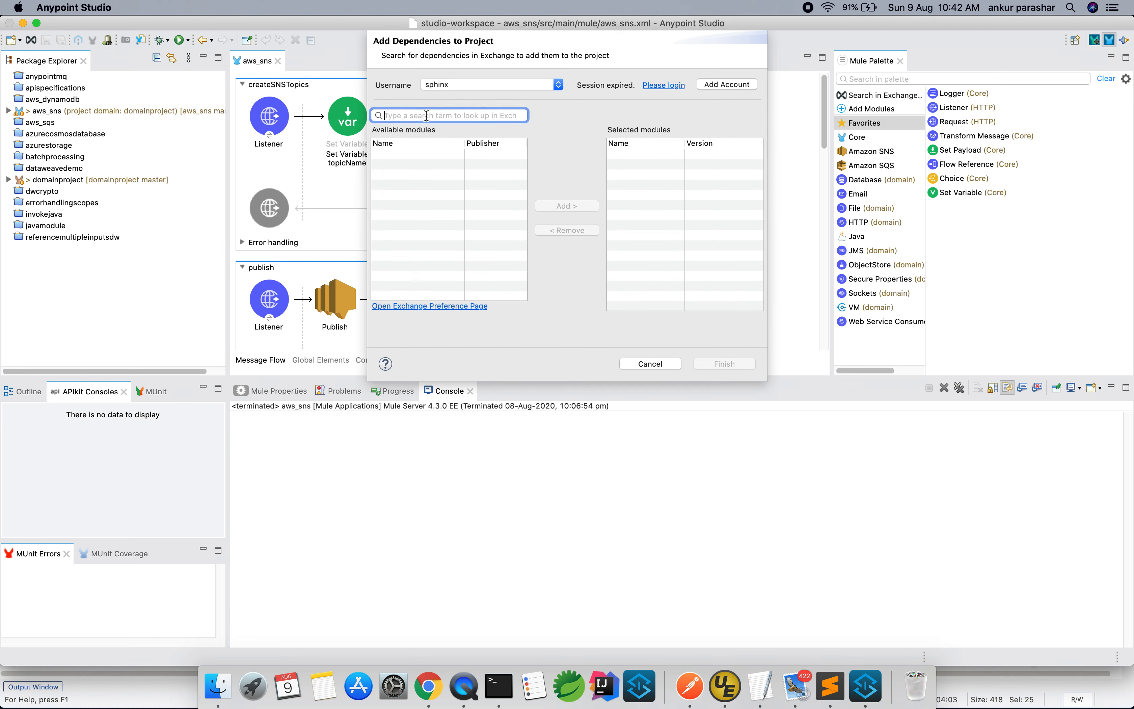
pyautogui.write('SNS')
pyautogui.press('Return')
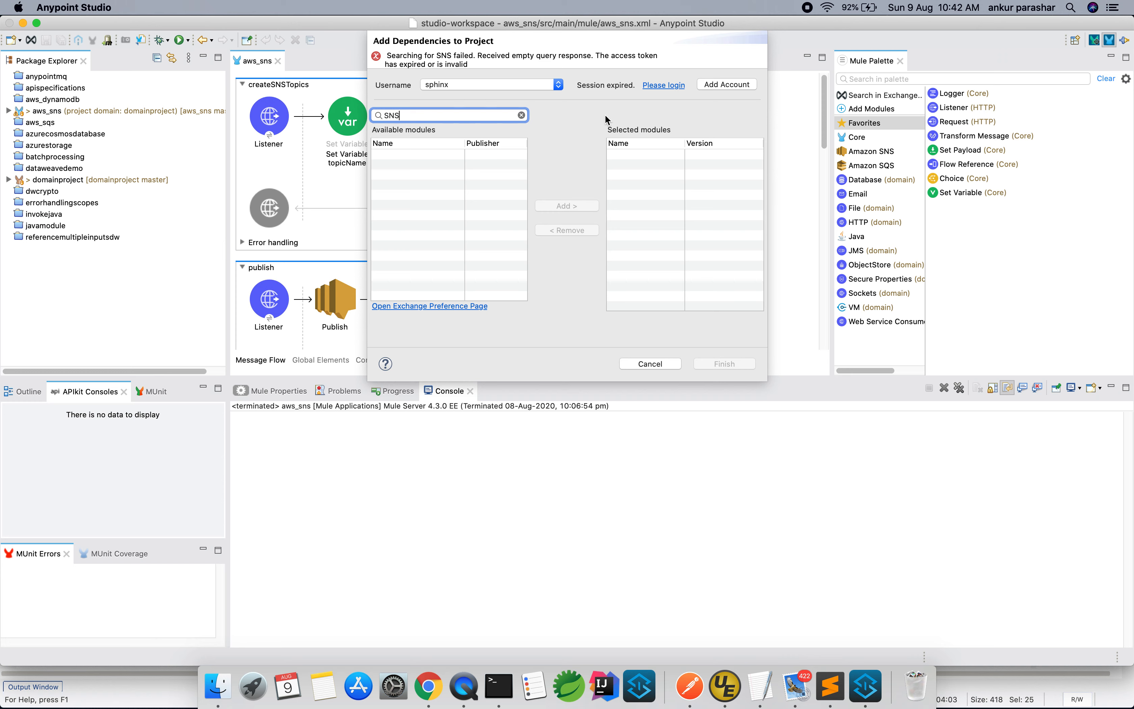
pyautogui.press('super+a')
pyautogui.write('aws')
pyautogui.press('Return')
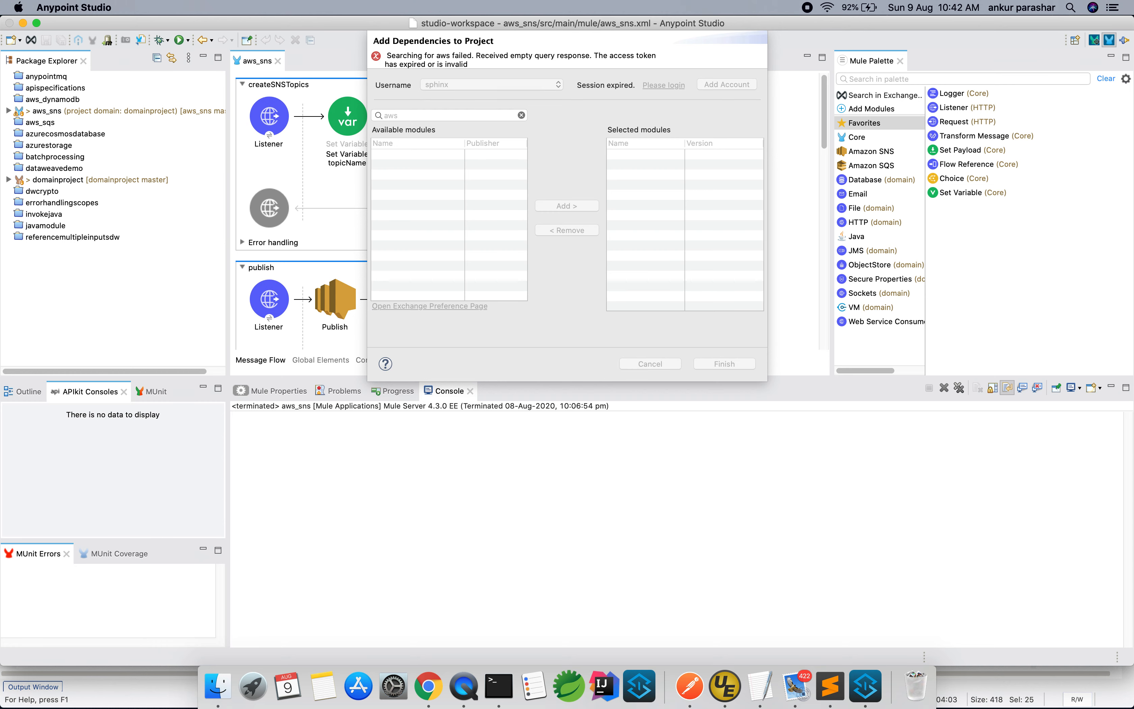
# Step: Try to sign in to Anypoint Platform from the dependency search with the account username and password
pyautogui.click(664, 85)
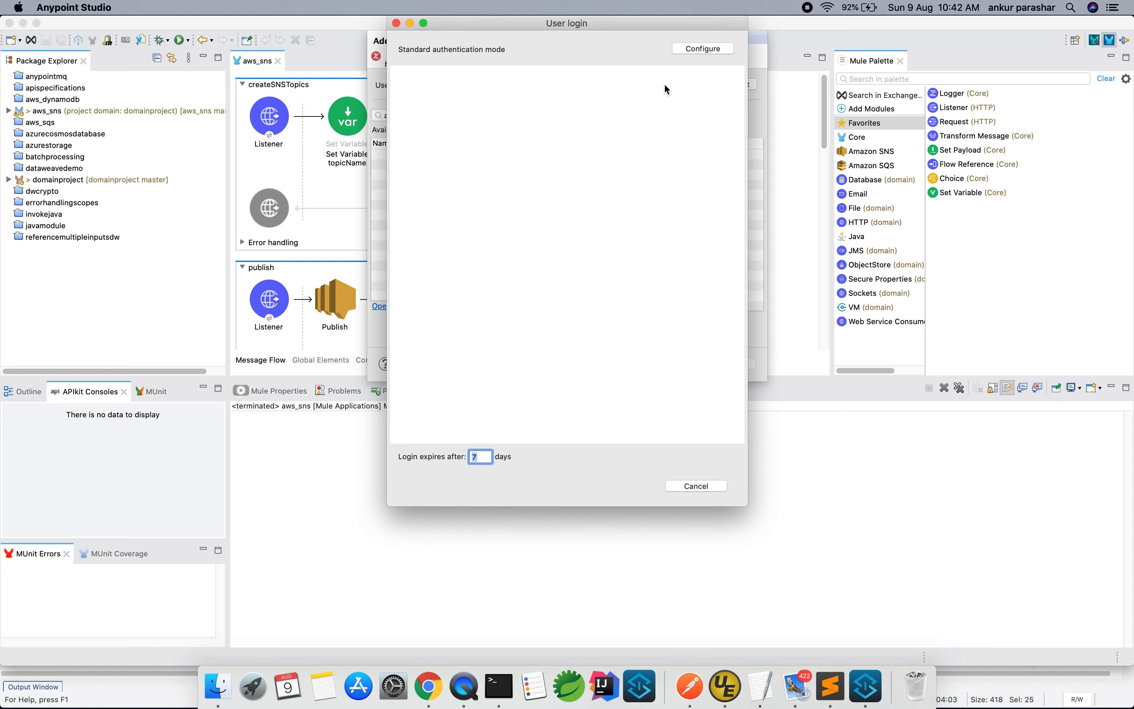
pyautogui.click(583, 236)
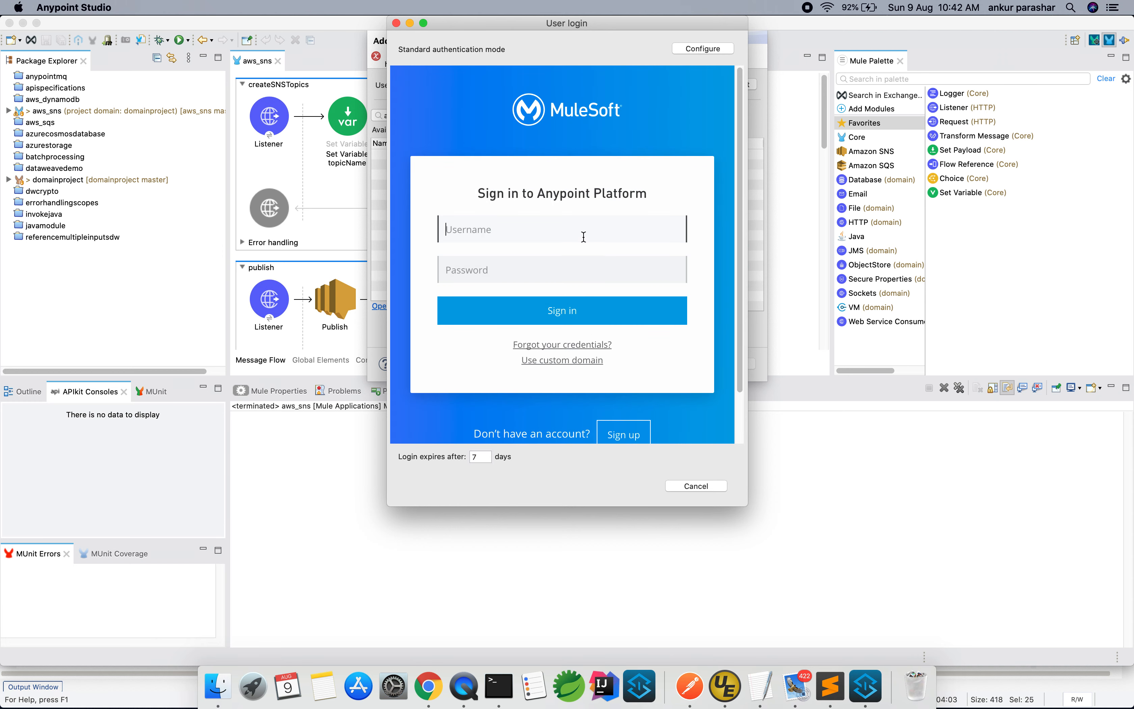
pyautogui.write('spinx')
pyautogui.press('Tab')
pyautogui.write('******')
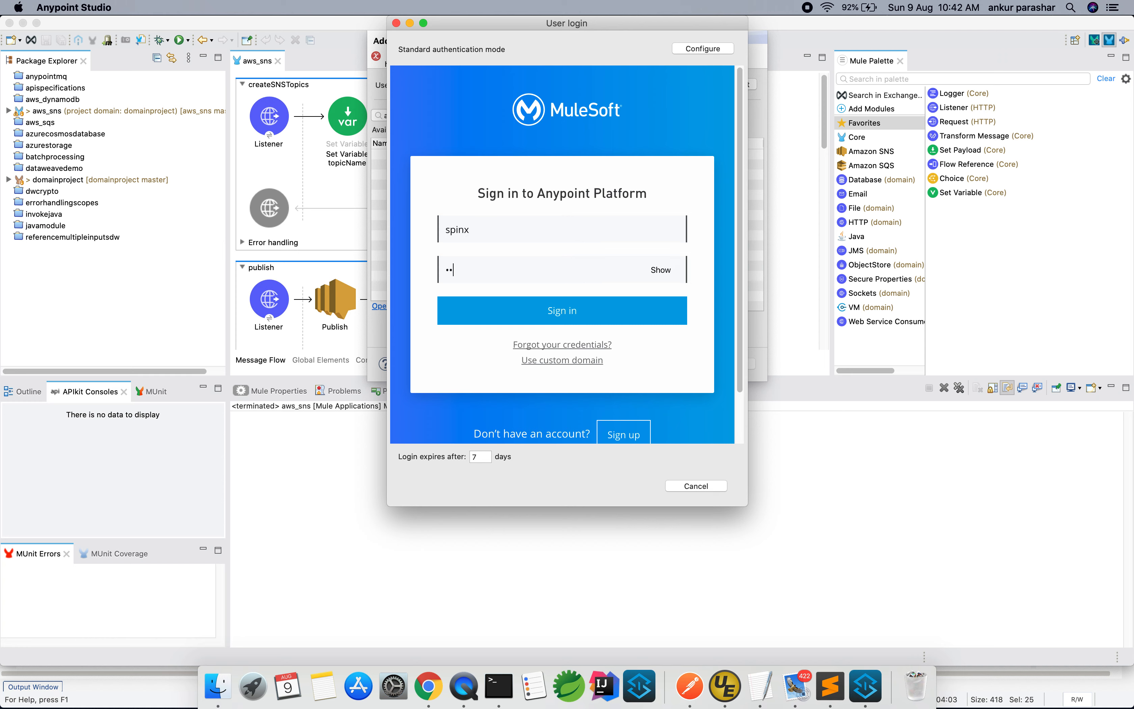
pyautogui.write('*******')
pyautogui.click(605, 308)
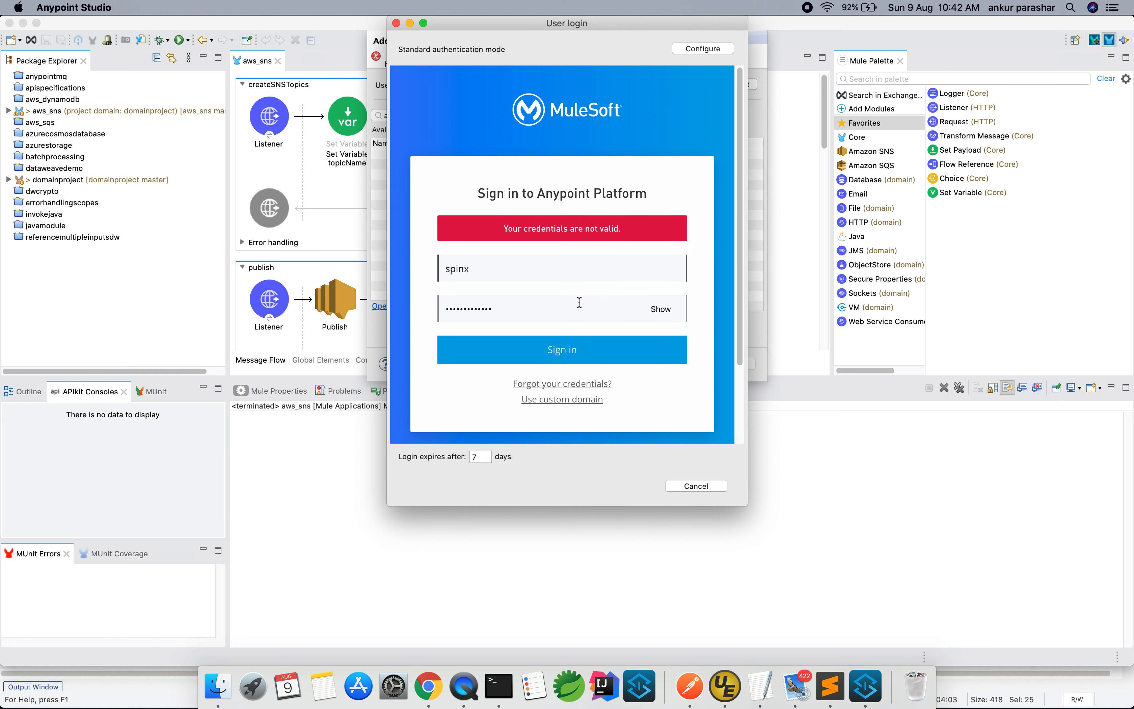
# Step: Retry the Anypoint Platform sign-in twice with a re-entered account password, then cancel the login
pyautogui.doubleClick(513, 309)
pyautogui.write('***********')
pyautogui.click(565, 357)
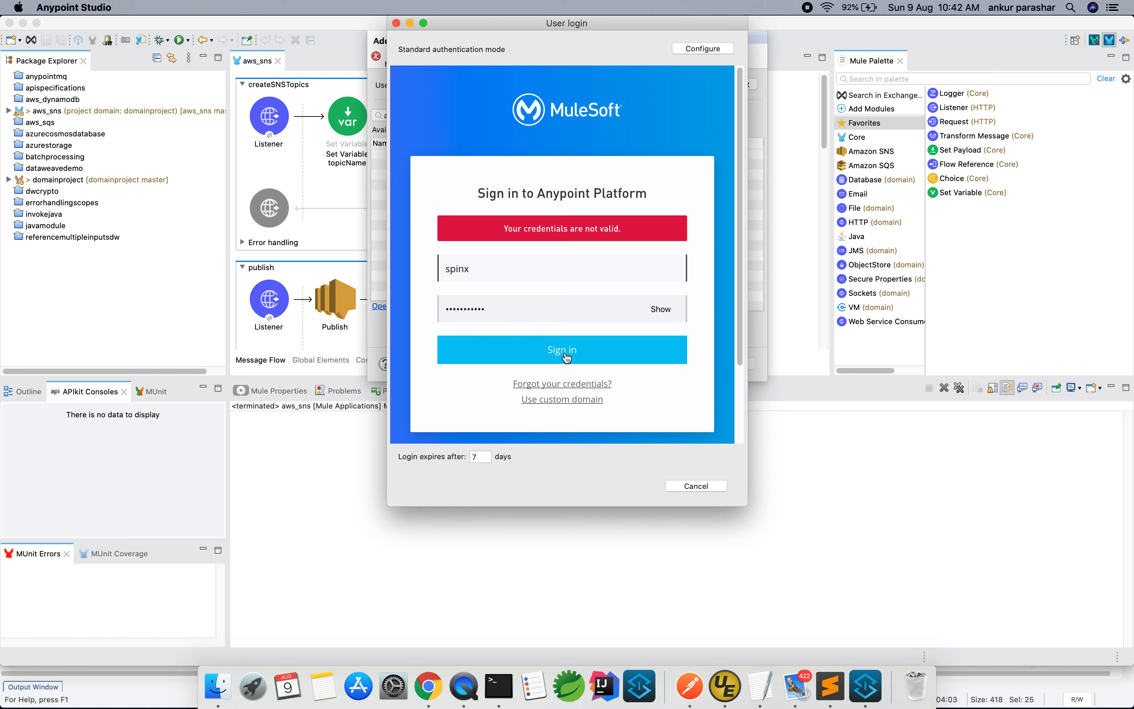
pyautogui.doubleClick(488, 307)
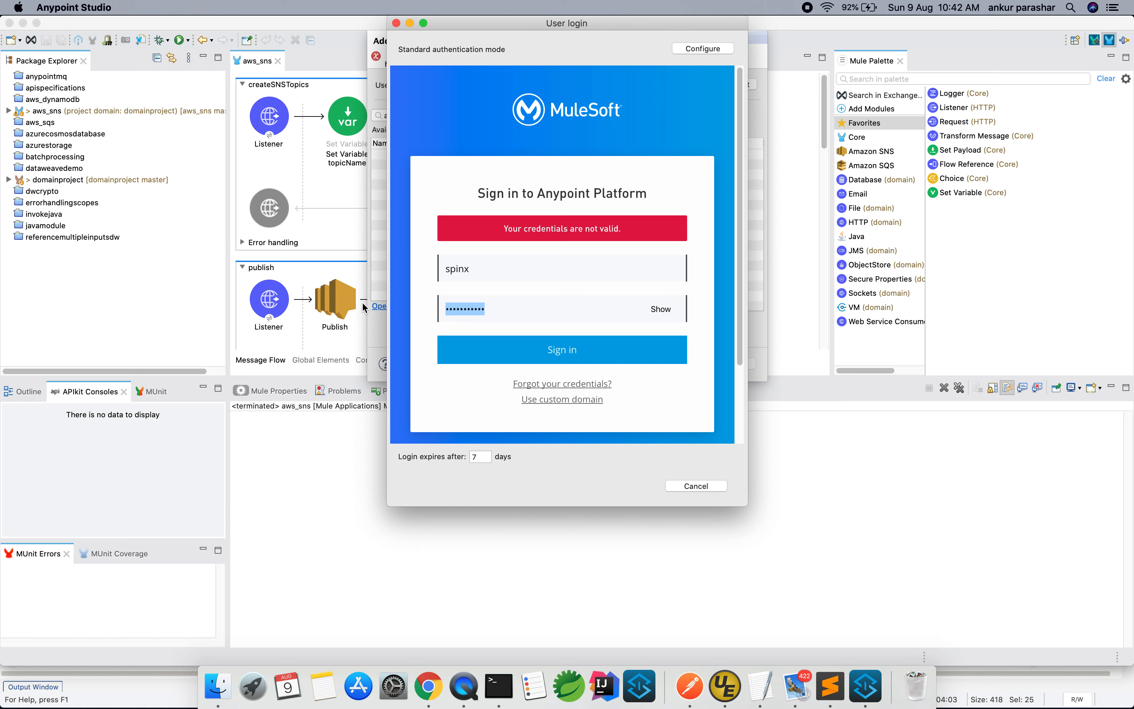
pyautogui.write('•••••••••••')
pyautogui.click(489, 342)
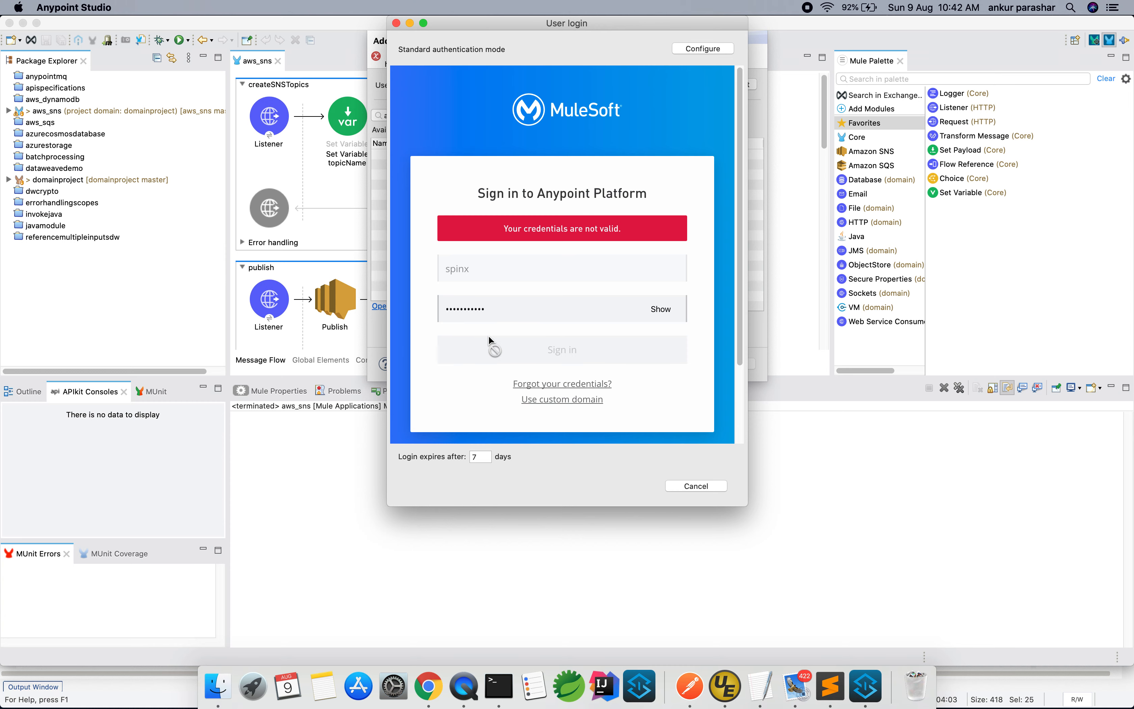
pyautogui.click(711, 489)
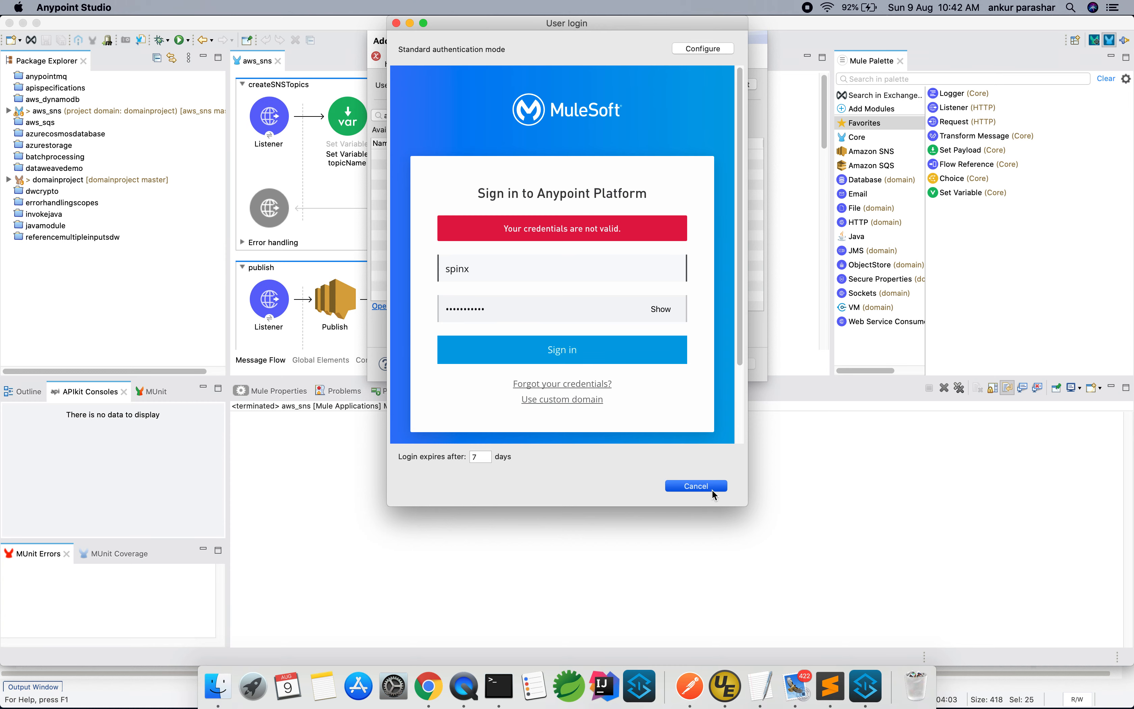
# Step: Search Exchange for "SNS" again, then leave the project dependencies dialog without adding a module
pyautogui.click(449, 115)
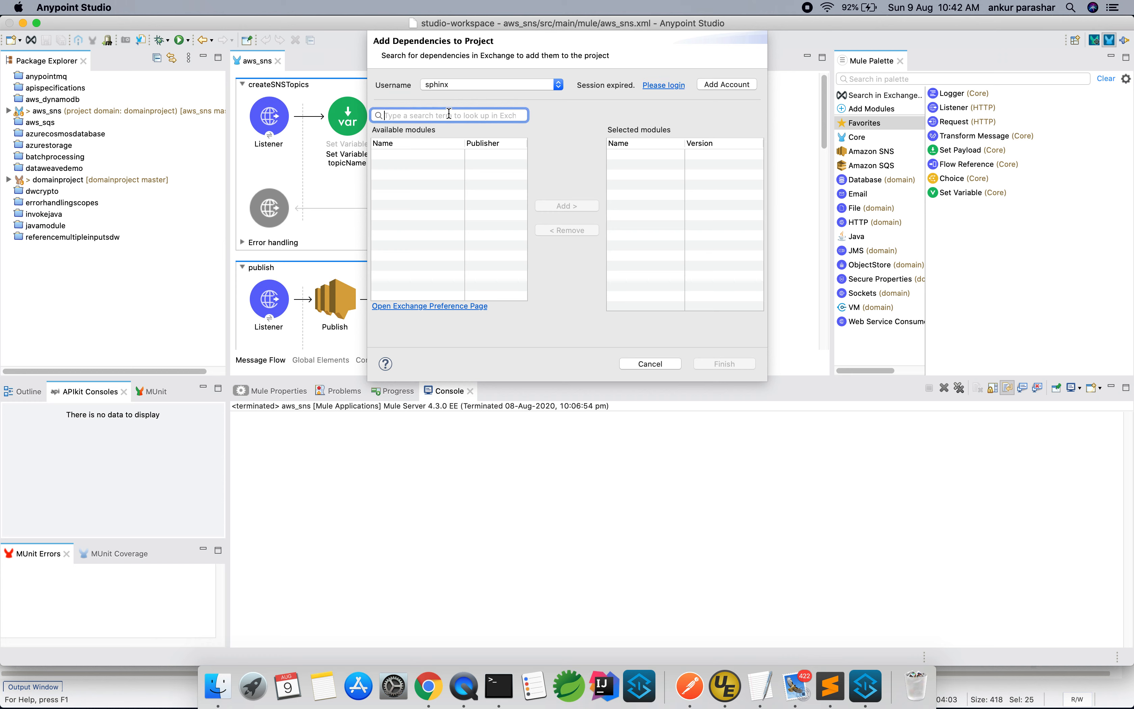
pyautogui.write('SNS')
pyautogui.press('Return')
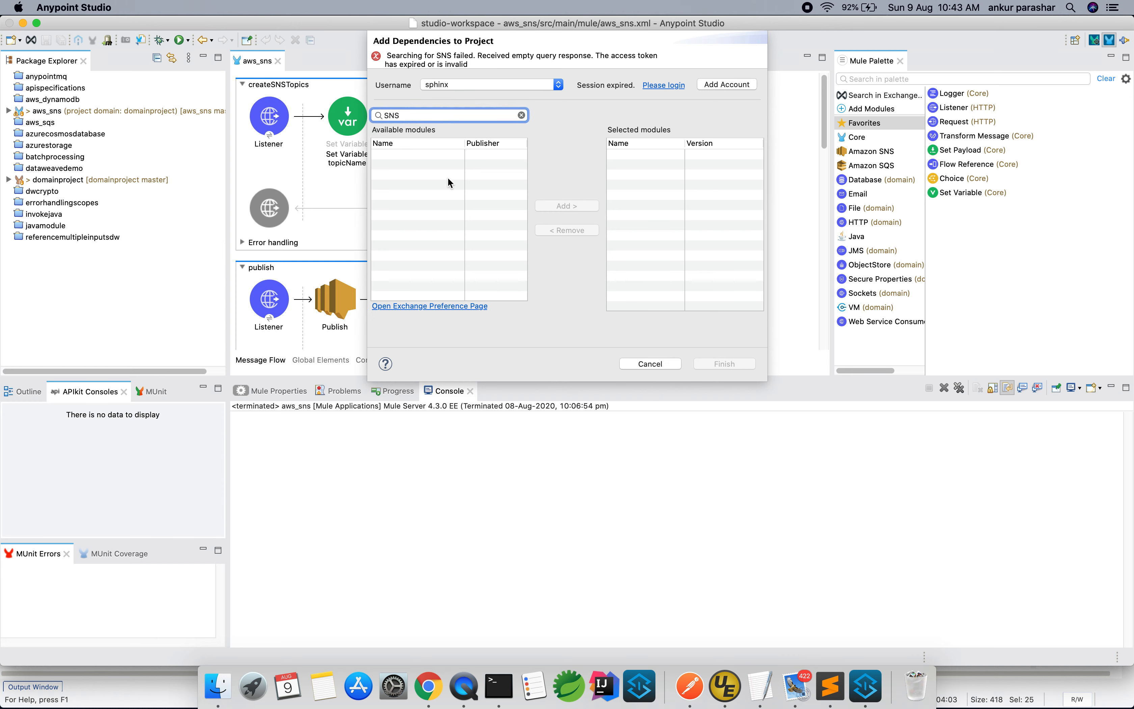
pyautogui.click(666, 364)
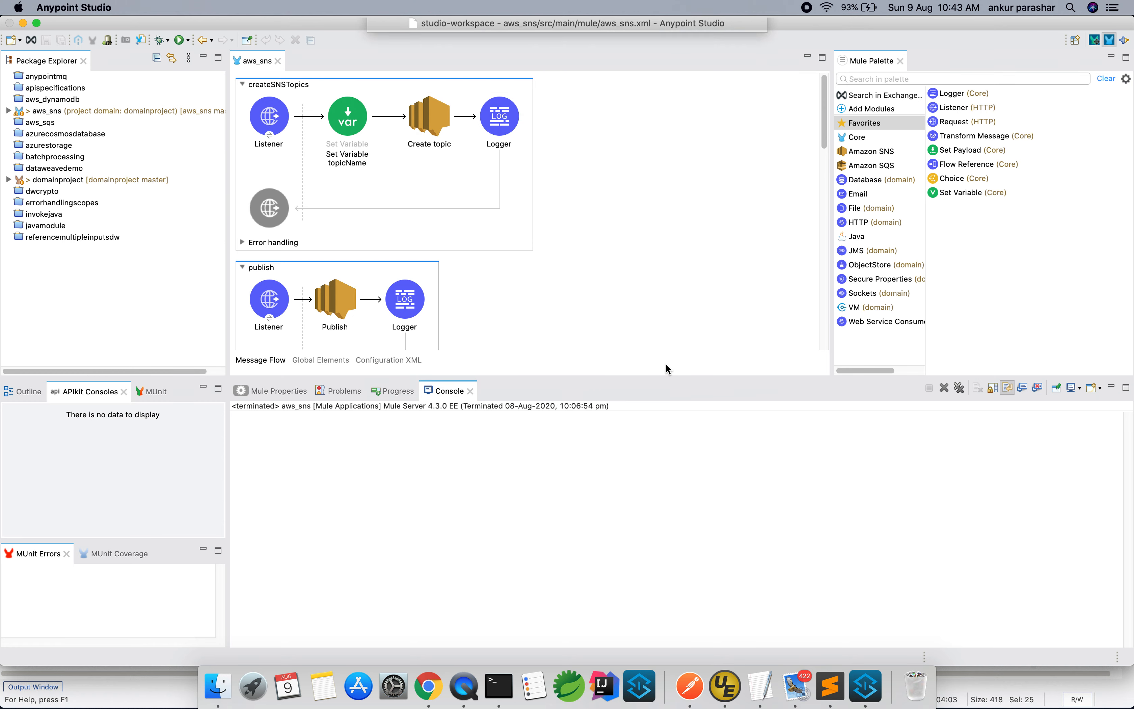
# Step: Check the Amazon SNS connector's operations and version, and the server runtime in the aws_sns Mule Project properties
pyautogui.click(885, 151)
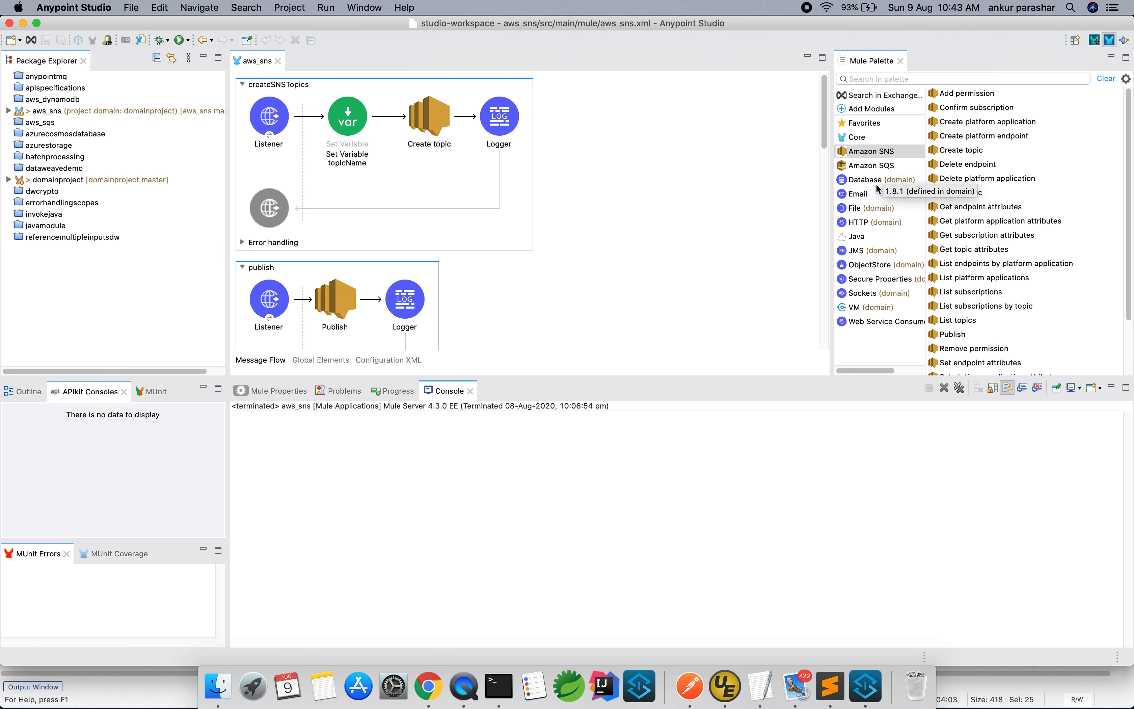
pyautogui.click(888, 154)
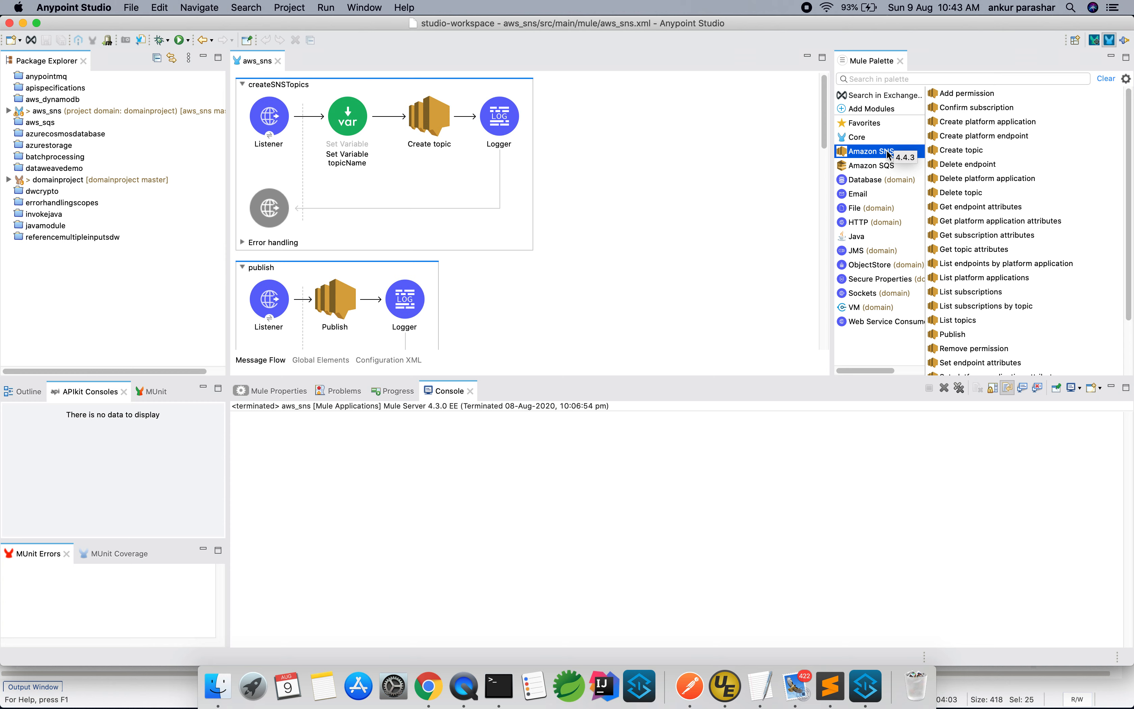
pyautogui.click(169, 113)
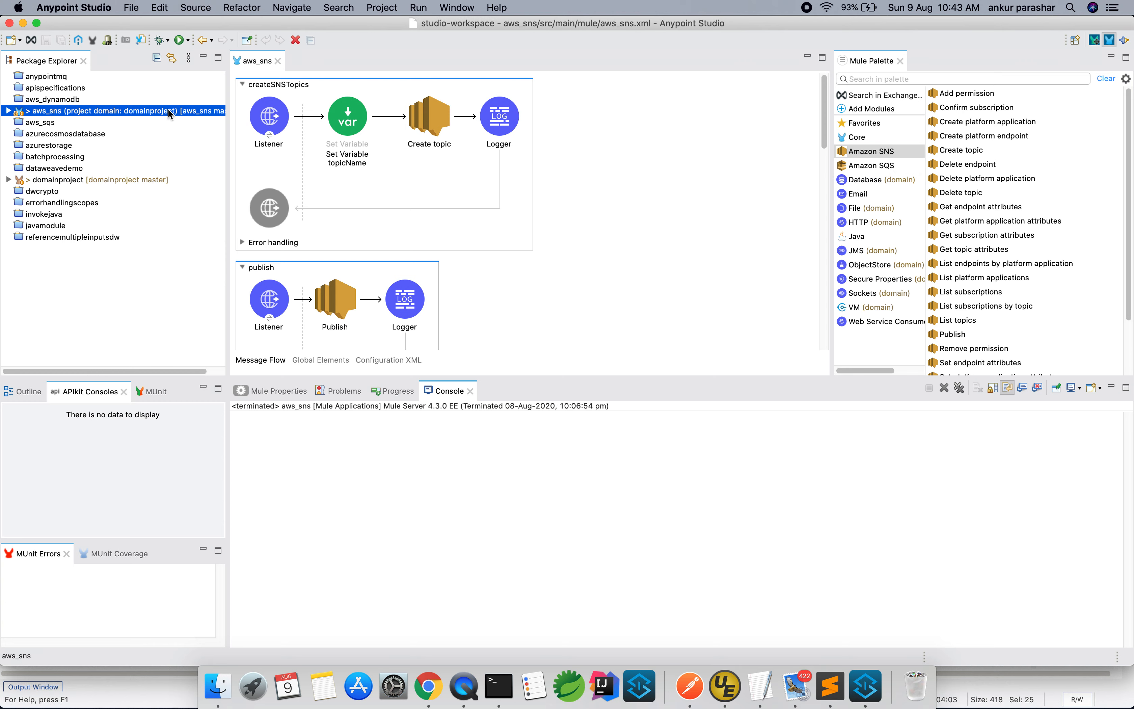
pyautogui.rightClick(169, 113)
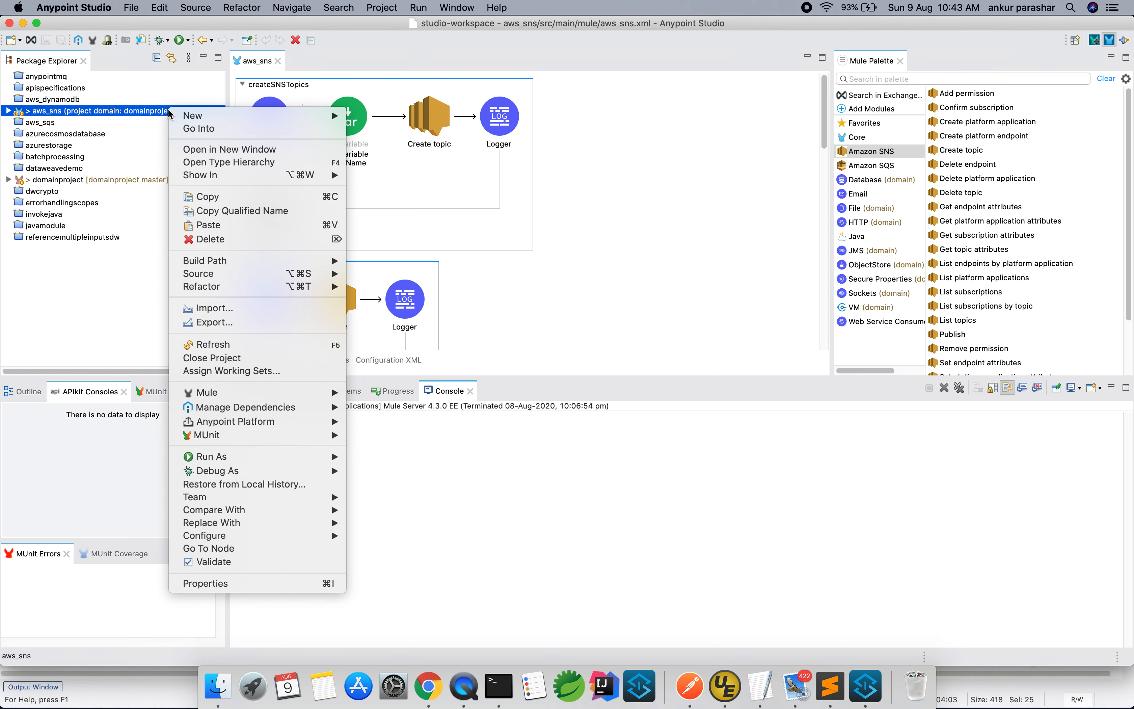
pyautogui.click(206, 584)
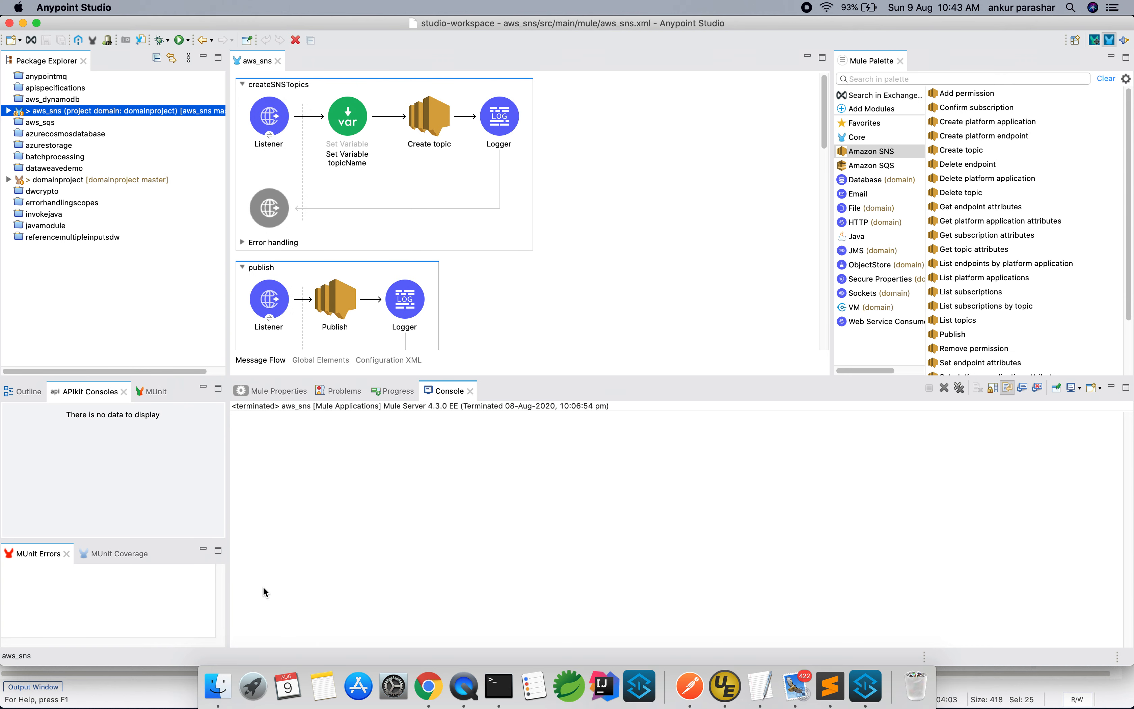
pyautogui.click(328, 221)
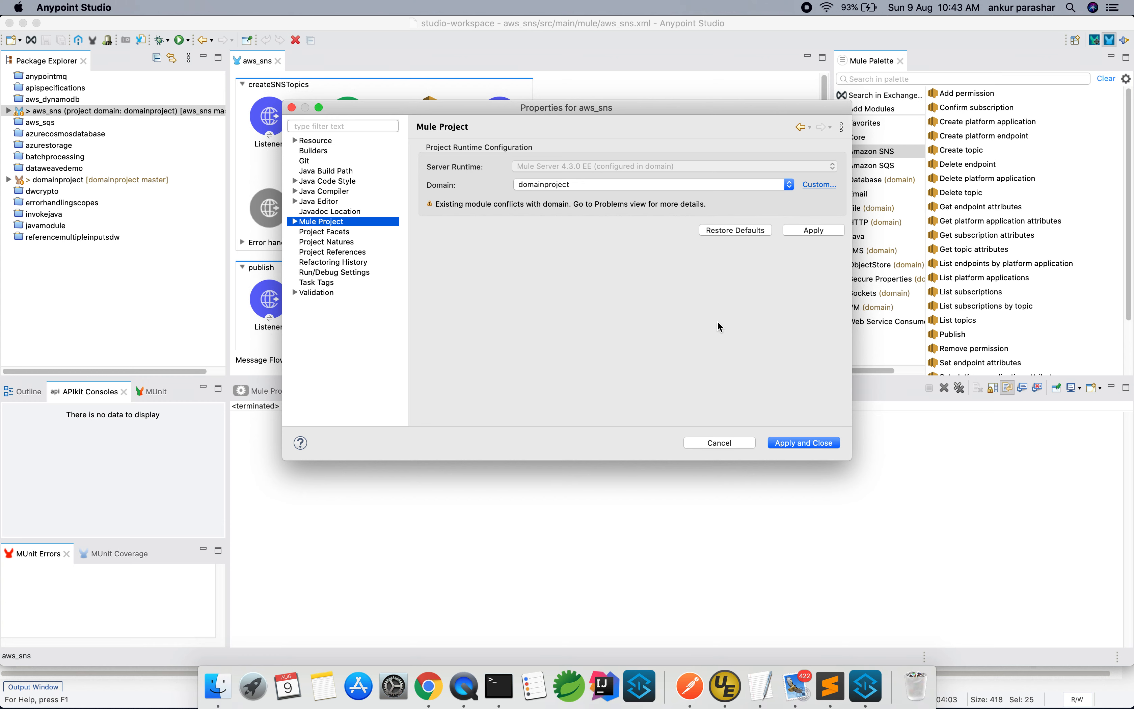
pyautogui.click(724, 442)
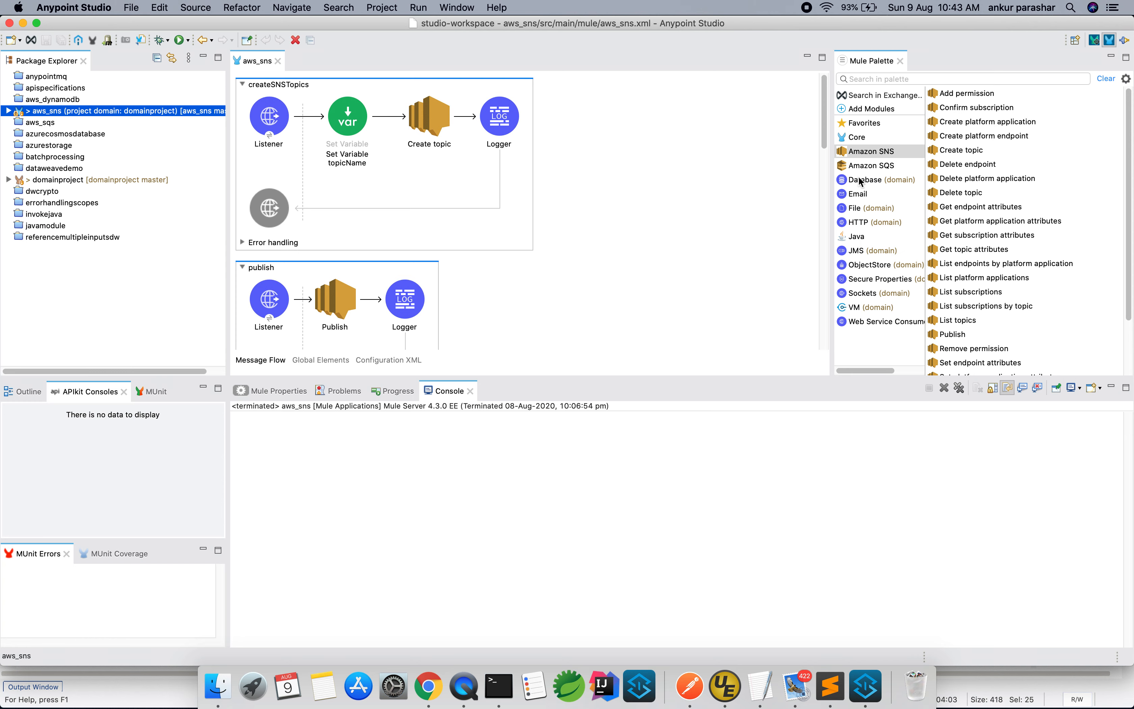
# Step: Look through the HTTP module's operations and the Set Variable topicName and Create topic settings in the createSNSTopics flow
pyautogui.click(860, 229)
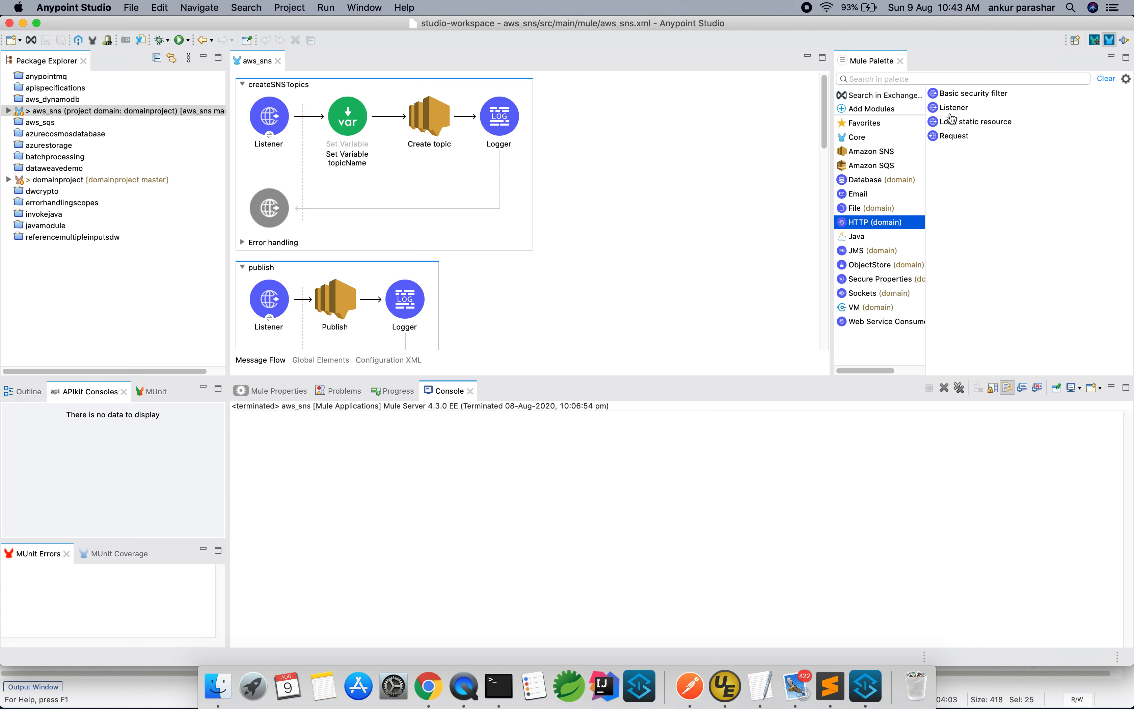
pyautogui.click(358, 125)
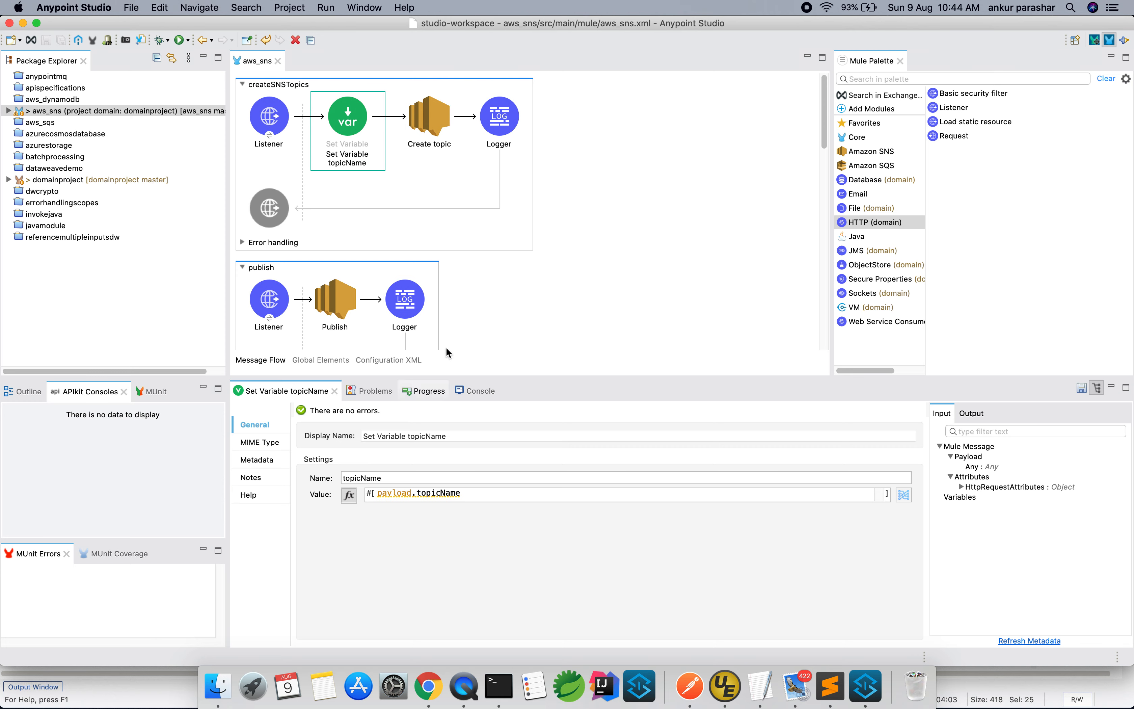
pyautogui.click(442, 136)
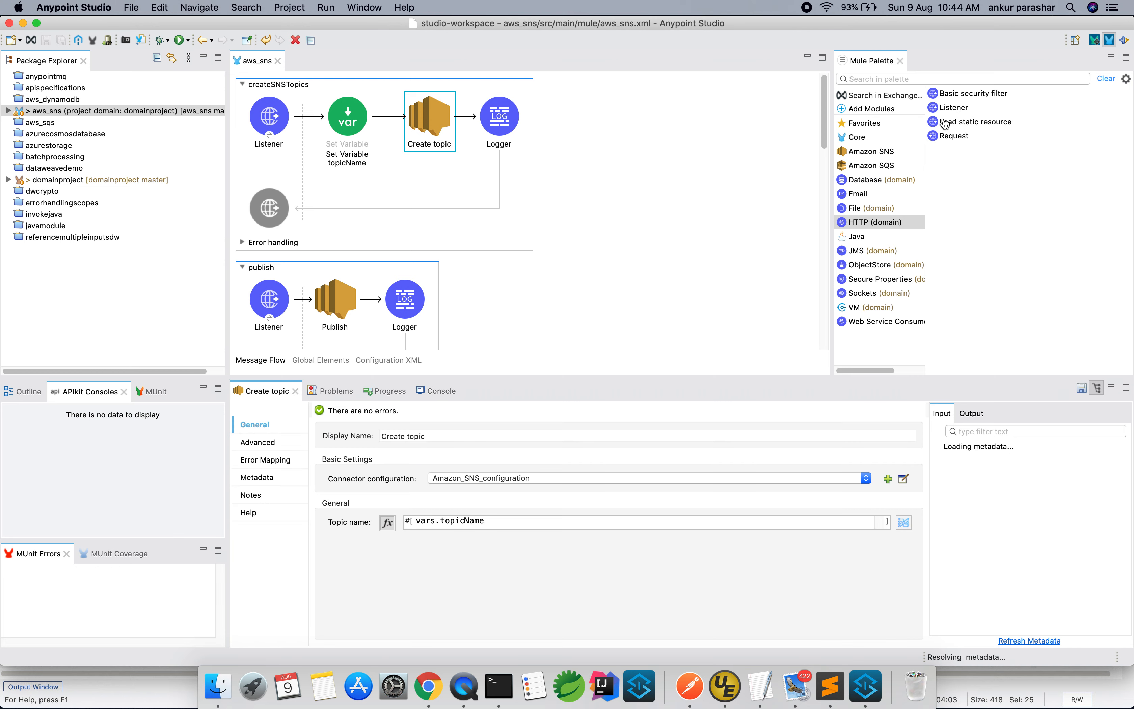
# Step: Look through the Amazon SNS operations and the Logger and Create topic settings in the createSNSTopics flow
pyautogui.click(880, 155)
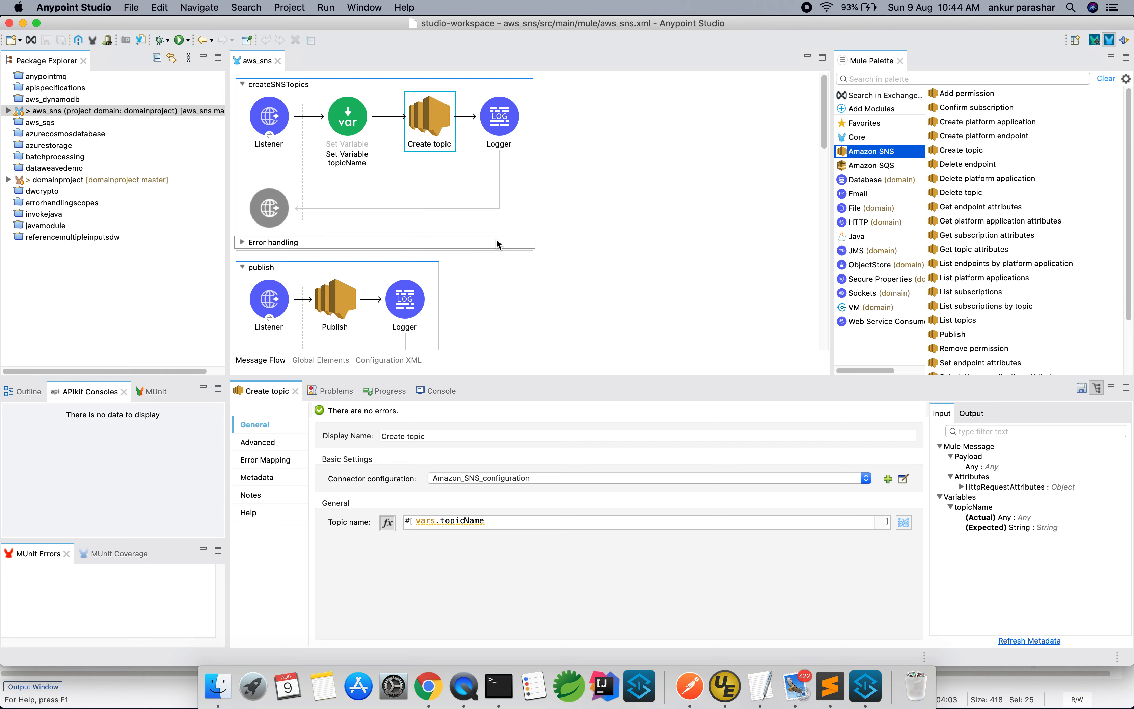
pyautogui.click(499, 118)
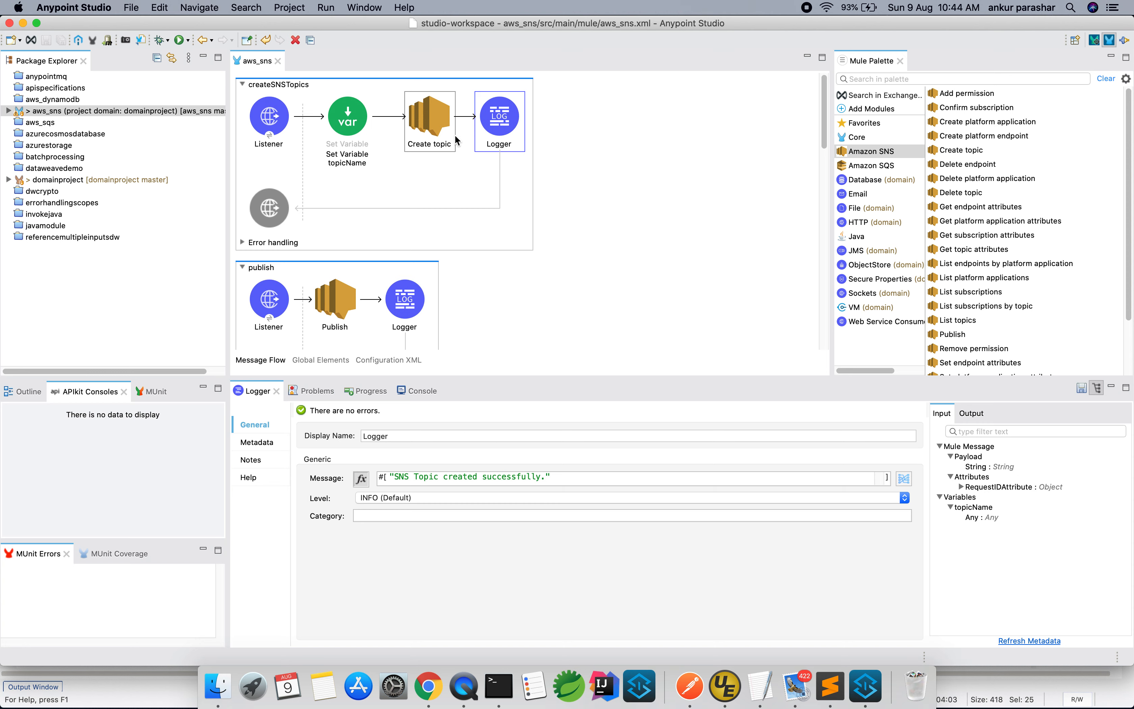
pyautogui.click(439, 133)
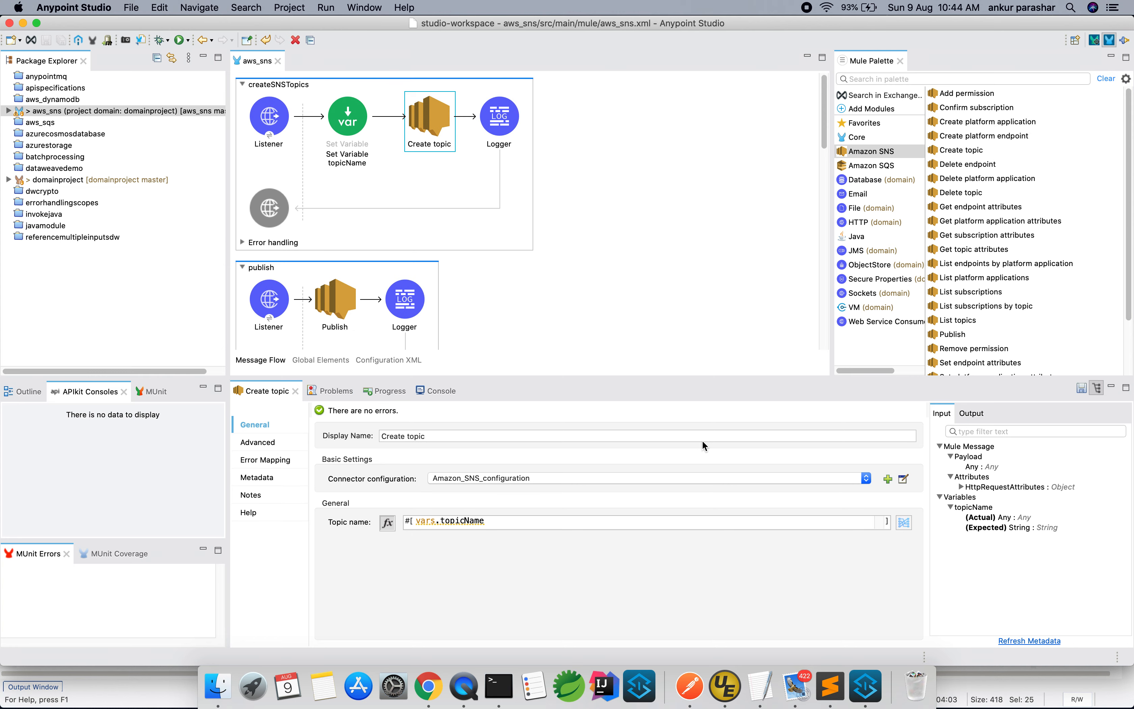
# Step: Review the Amazon SNS configuration's connection types, test topic, access and secret keys, region endpoint and default topic ARN fields, leaving without changes
pyautogui.click(903, 480)
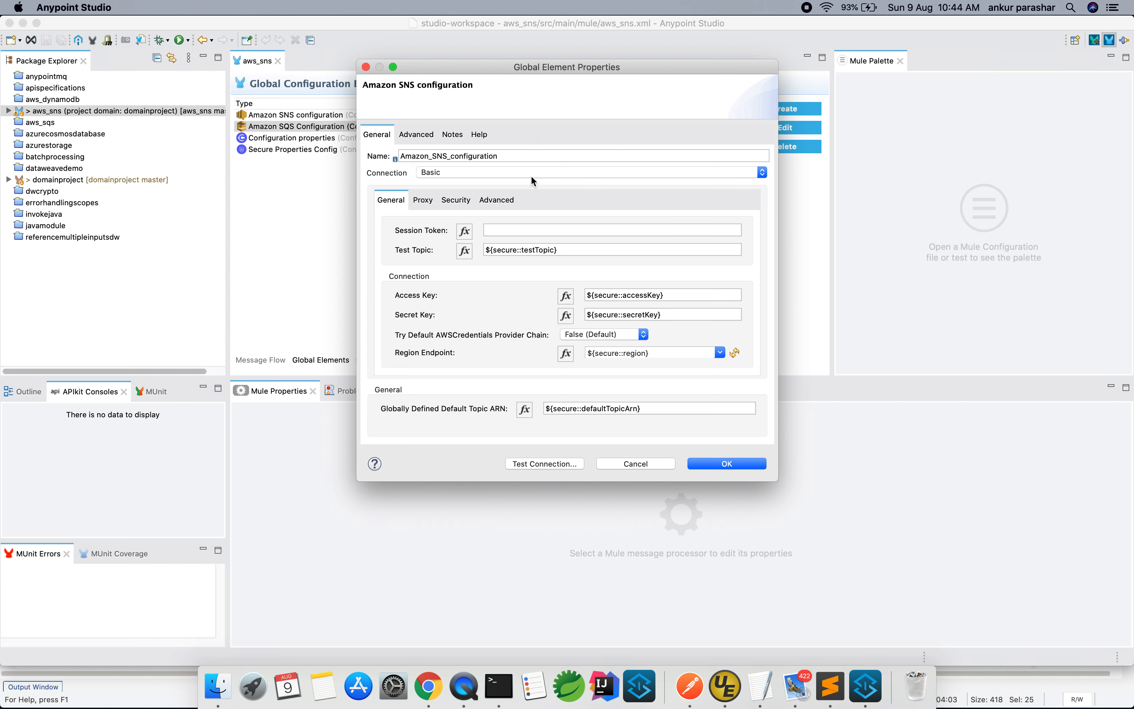
pyautogui.click(544, 173)
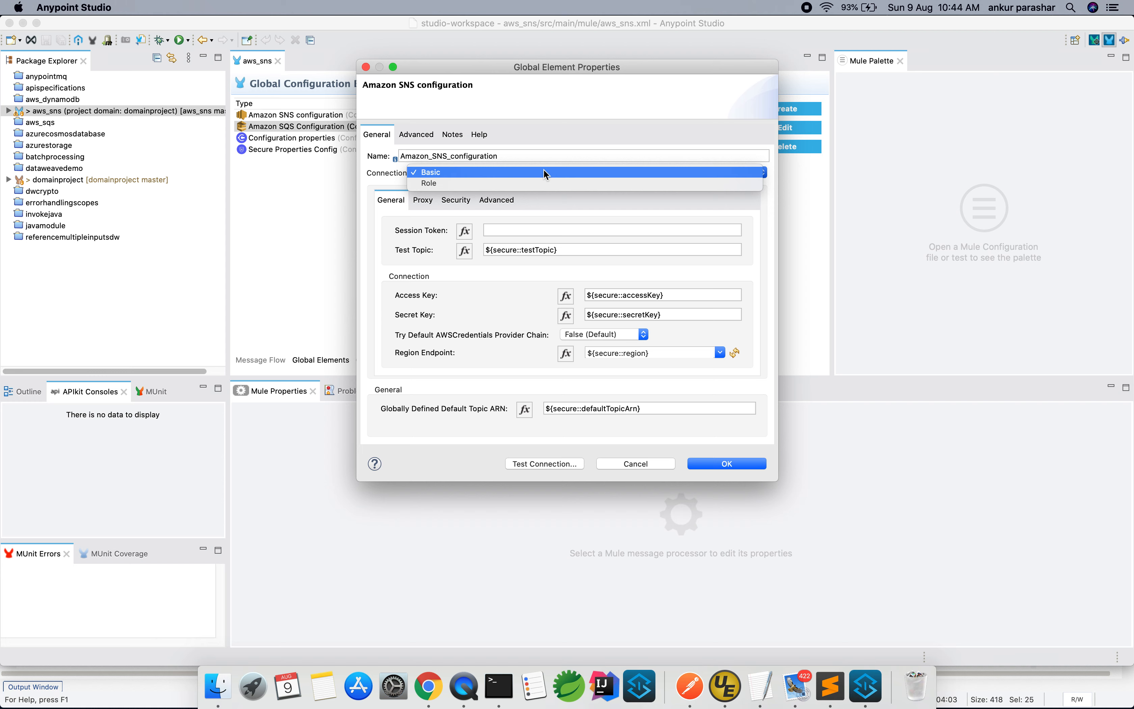
pyautogui.click(544, 172)
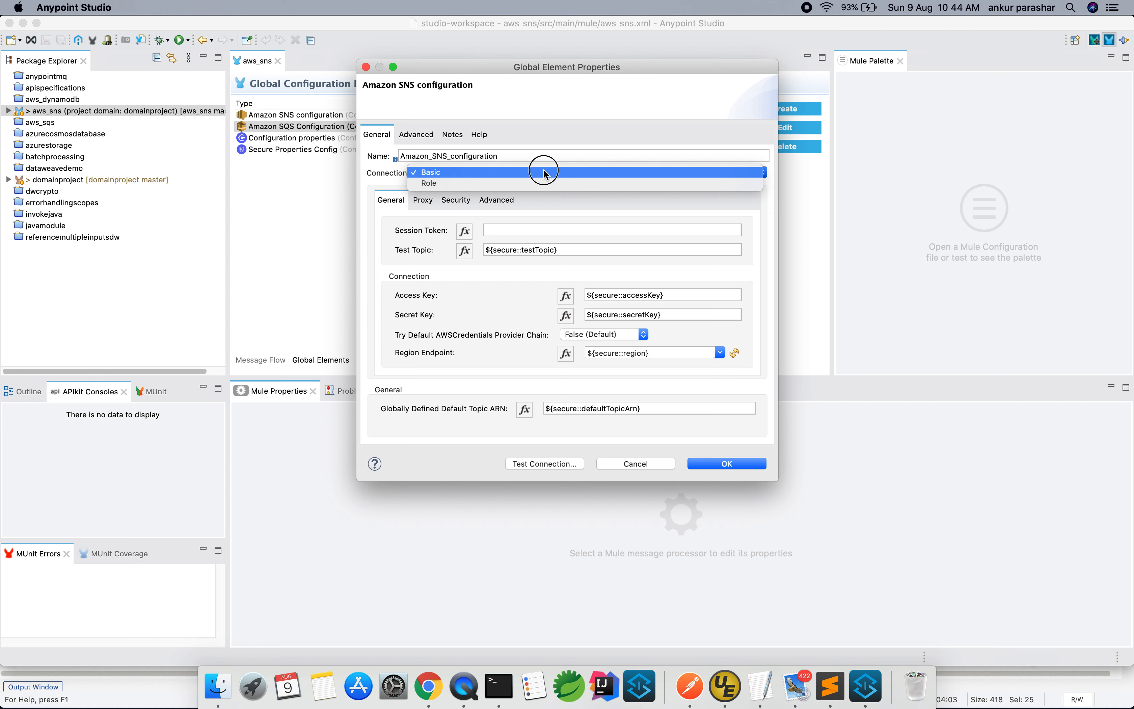
pyautogui.click(564, 249)
pyautogui.moveTo(564, 250); pyautogui.dragTo(475, 250)
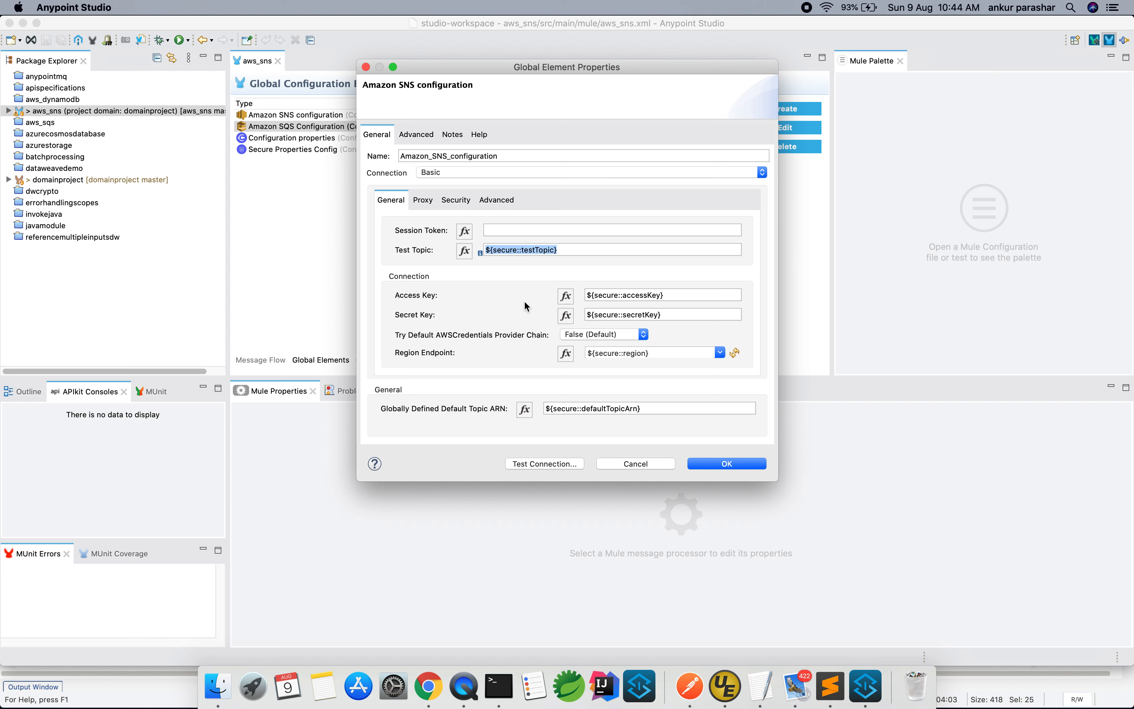
pyautogui.click(674, 297)
pyautogui.moveTo(616, 300); pyautogui.dragTo(581, 300)
pyautogui.moveTo(670, 316); pyautogui.dragTo(586, 314)
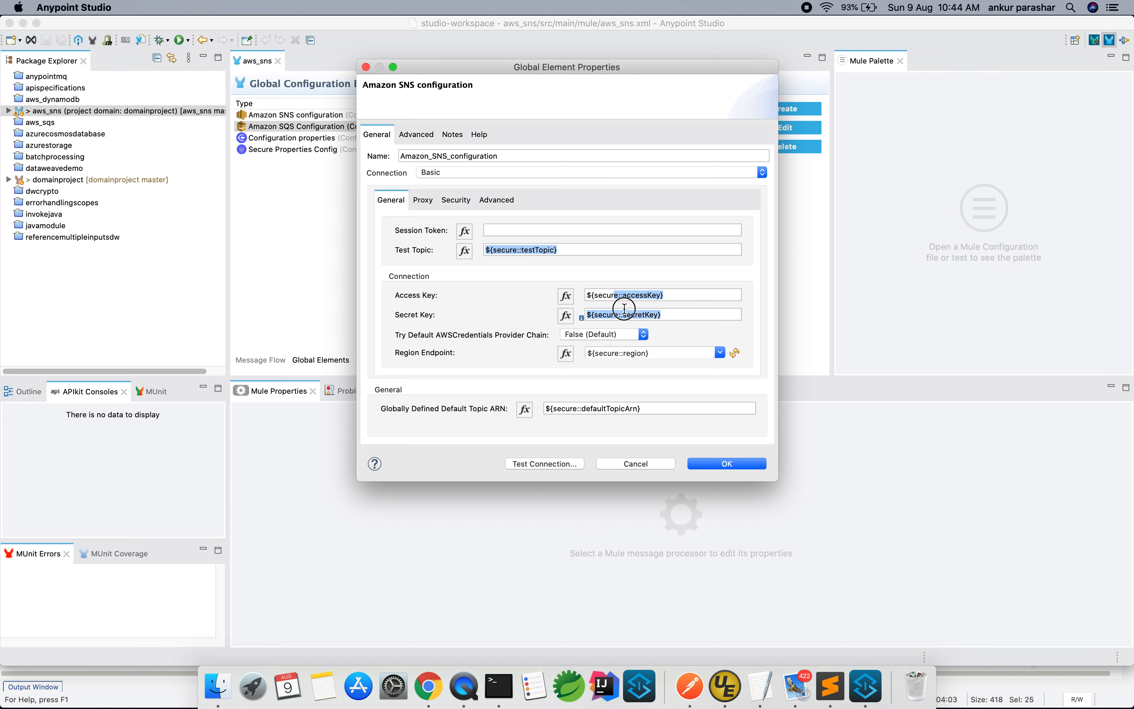
pyautogui.moveTo(655, 353); pyautogui.dragTo(638, 350)
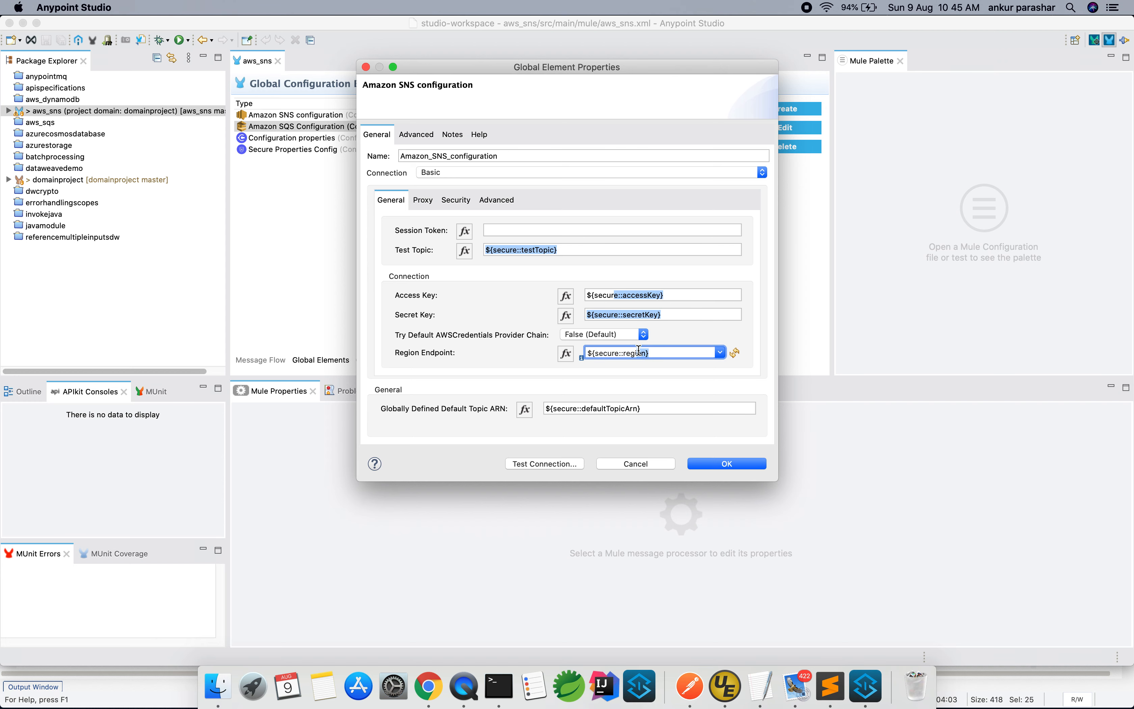
pyautogui.click(655, 411)
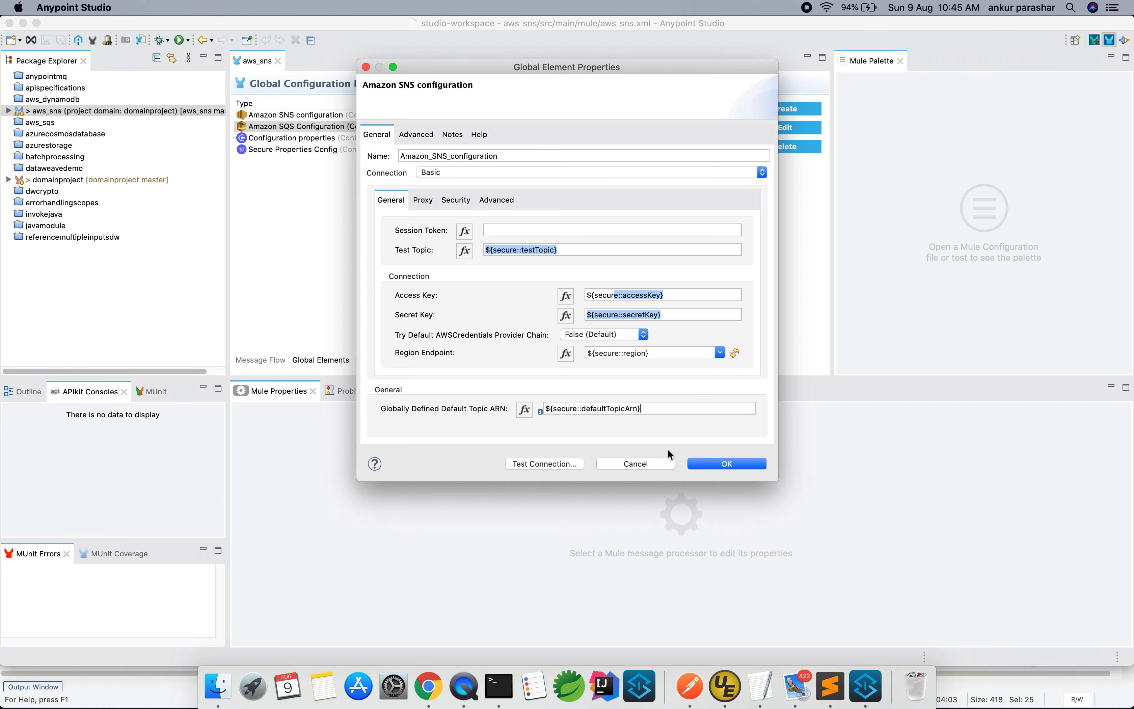
pyautogui.click(654, 465)
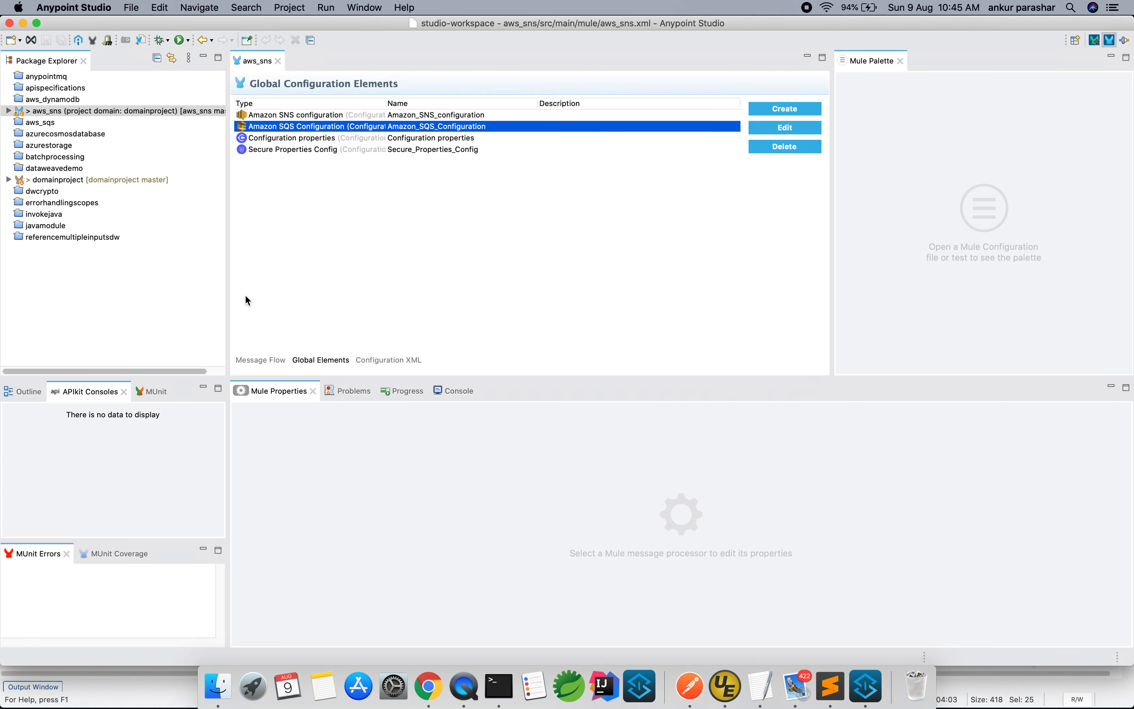
# Step: Return to the message flow and check the createSNSTopics Listener's path and its advanced settings for allowed methods
pyautogui.click(270, 360)
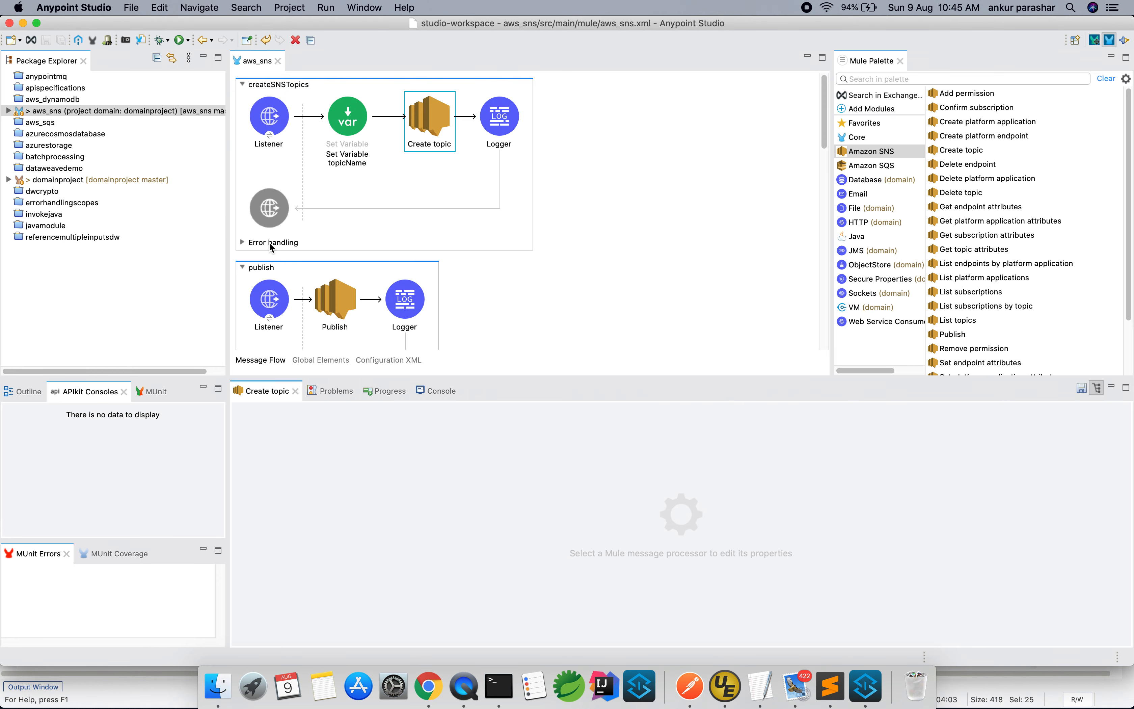
pyautogui.click(274, 117)
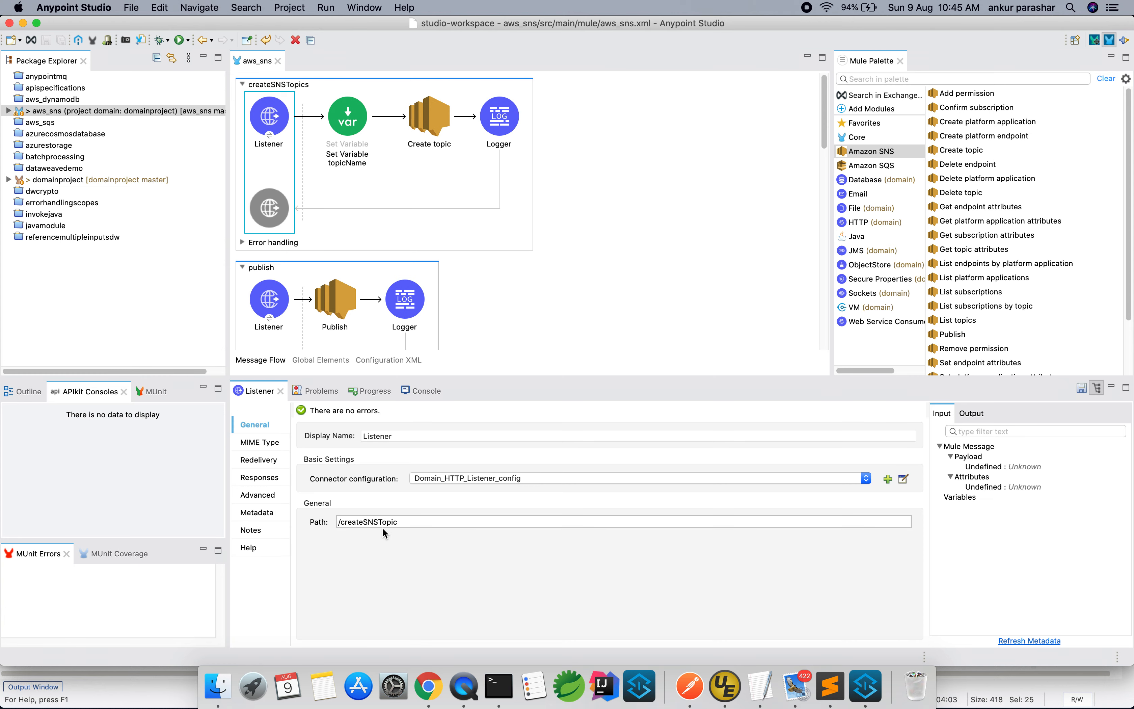
pyautogui.click(270, 496)
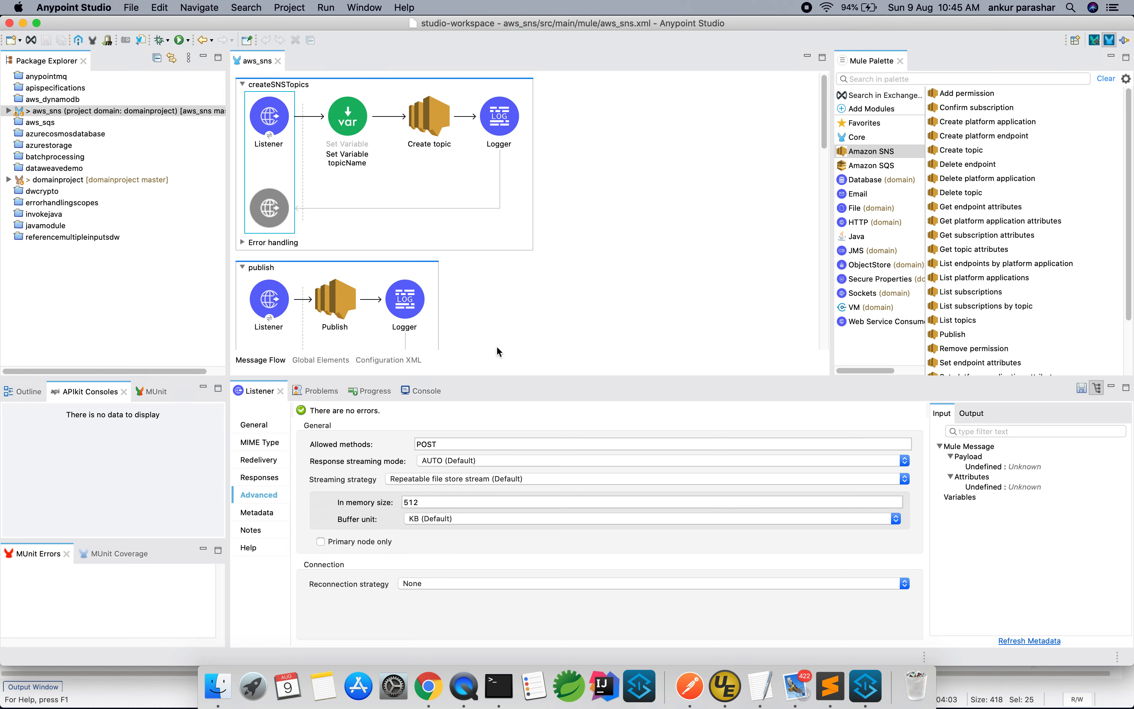
pyautogui.click(688, 224)
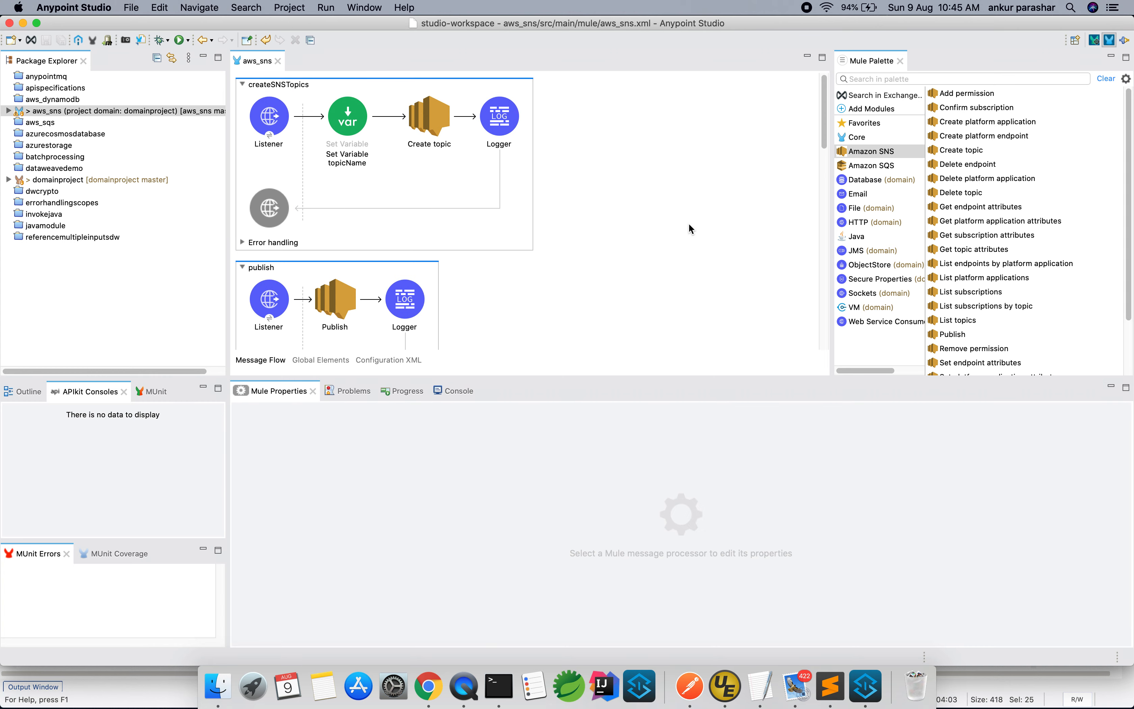
# Step: Switch to Chrome, view the list of existing topics in the Amazon SNS console, and minimise the browser window
pyautogui.click(432, 674)
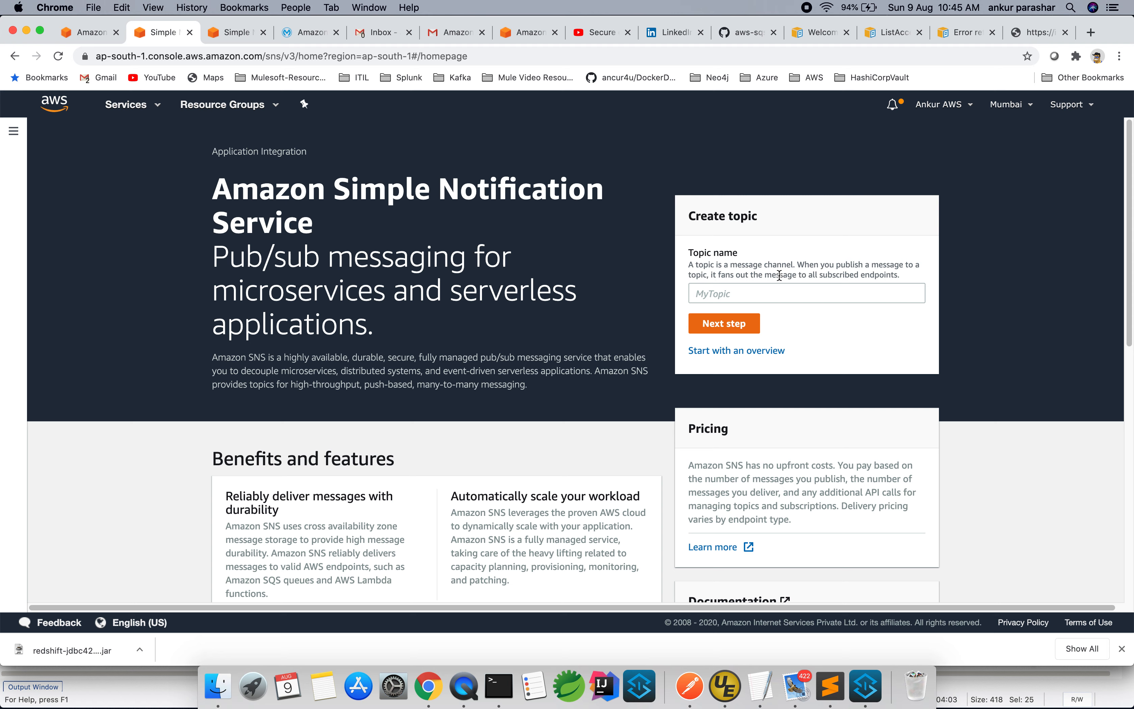
pyautogui.click(741, 300)
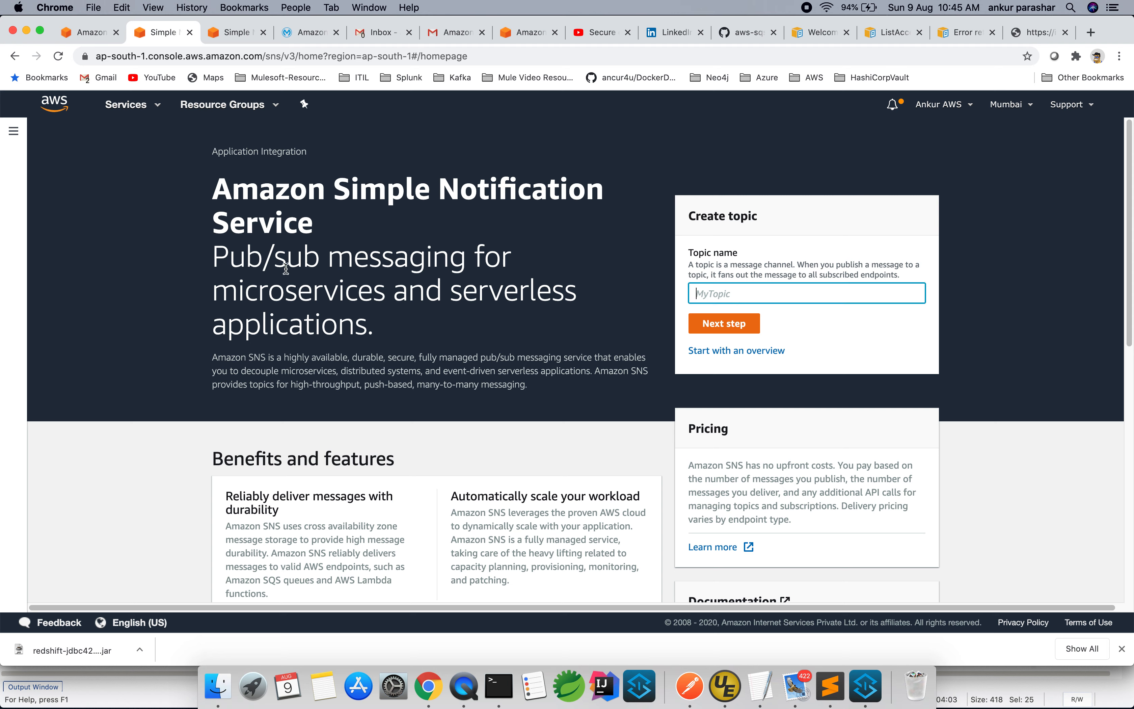
pyautogui.click(14, 133)
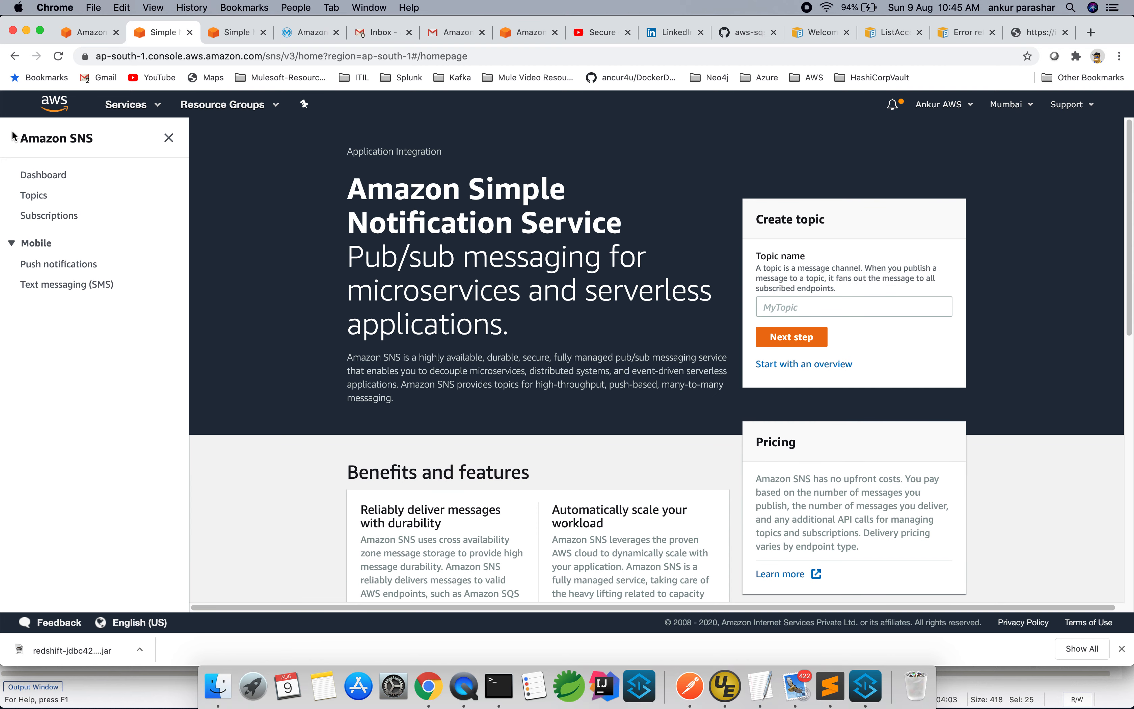
pyautogui.click(45, 199)
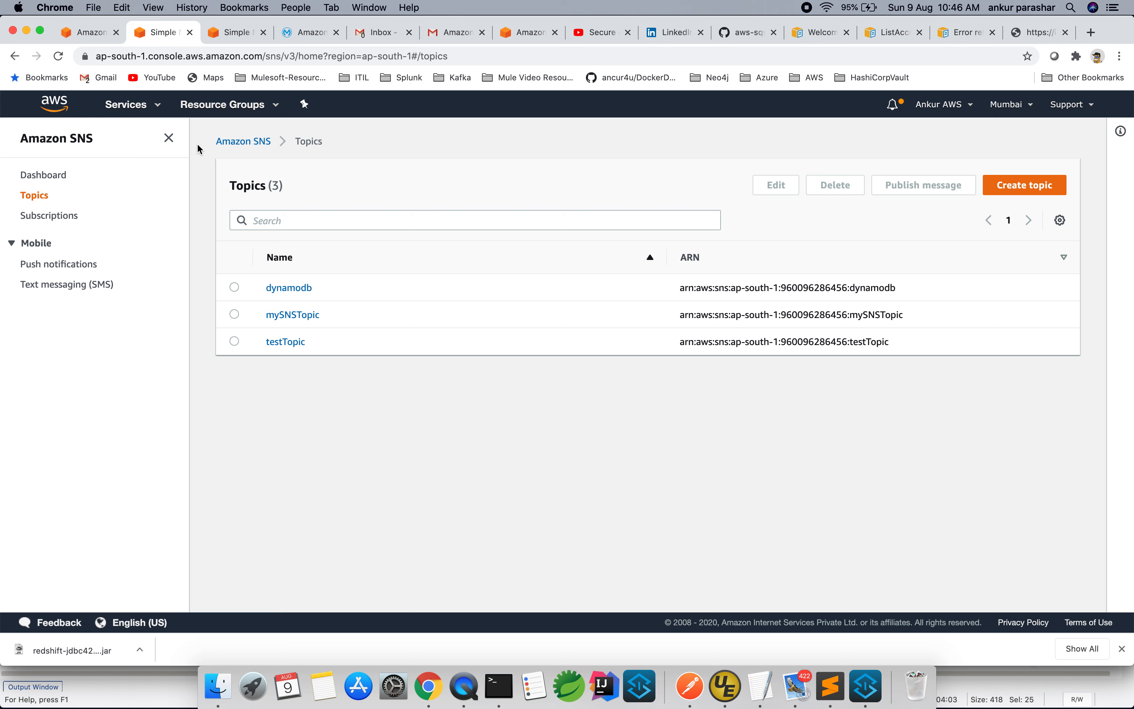
pyautogui.click(27, 32)
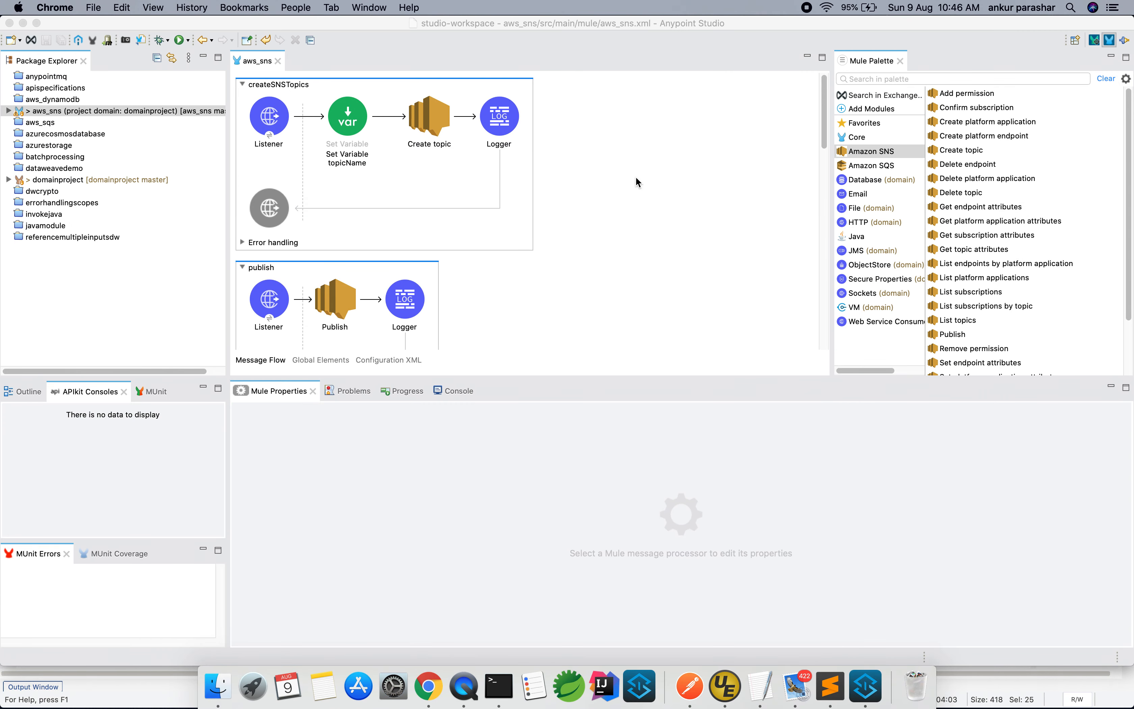
# Step: Run the aws_sns project in Anypoint Studio and glance at the SNS topics list in Chrome again while it starts
pyautogui.rightClick(635, 182)
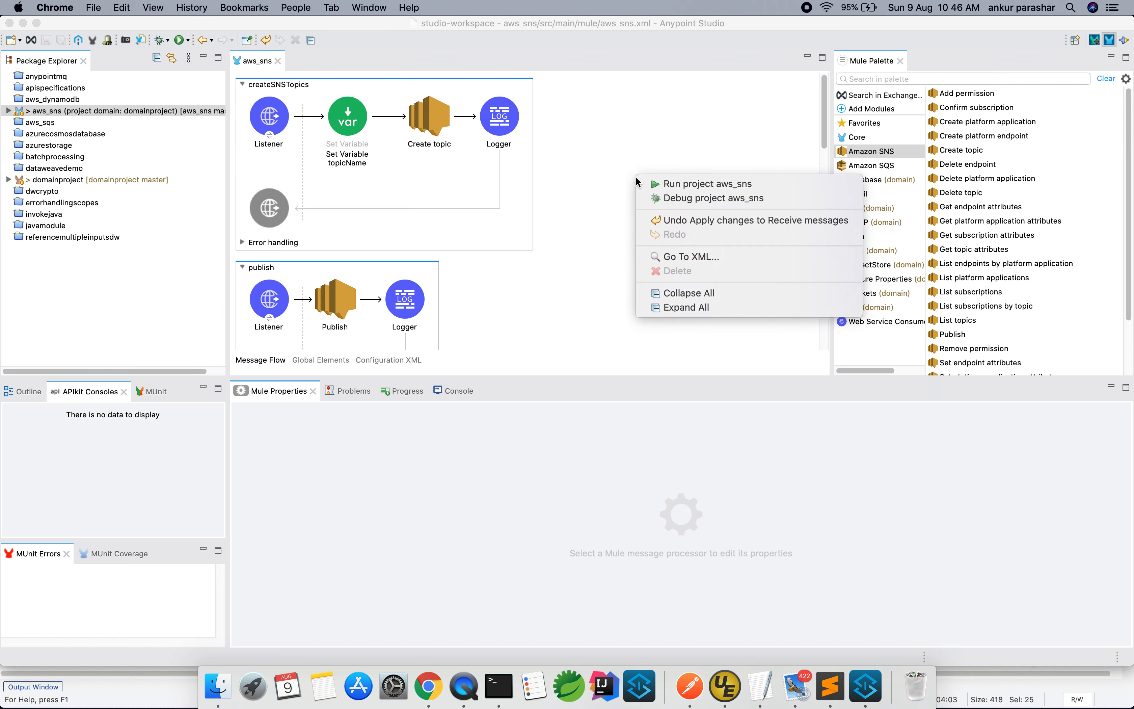
pyautogui.click(757, 186)
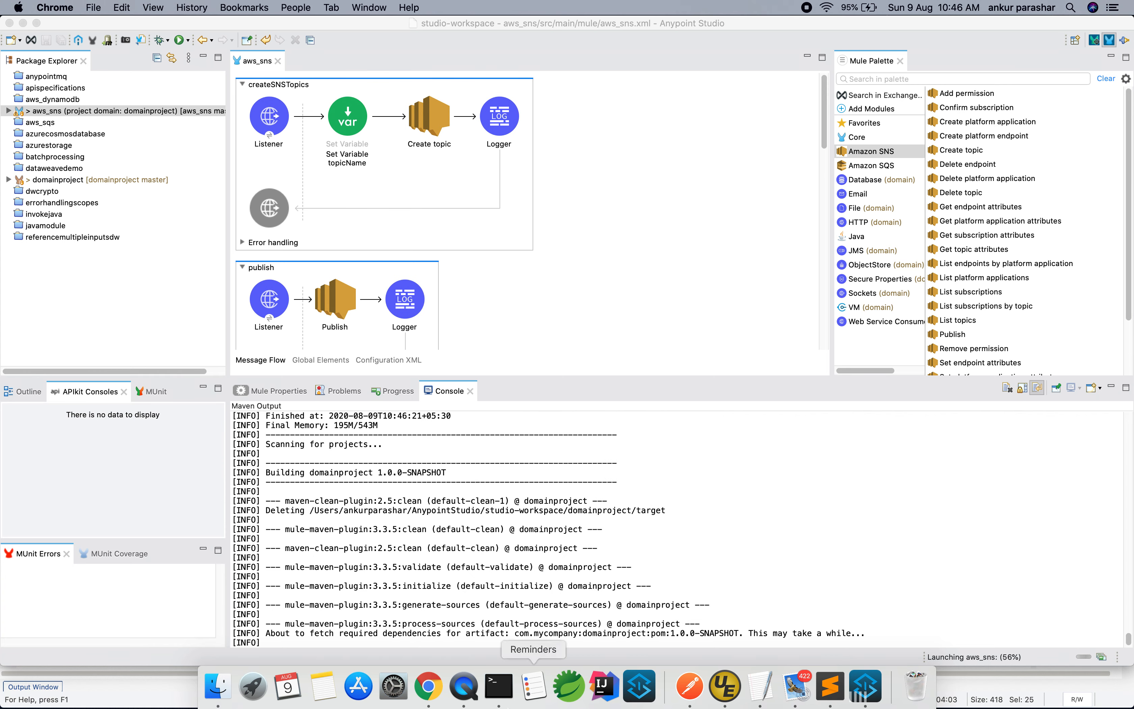
pyautogui.click(434, 647)
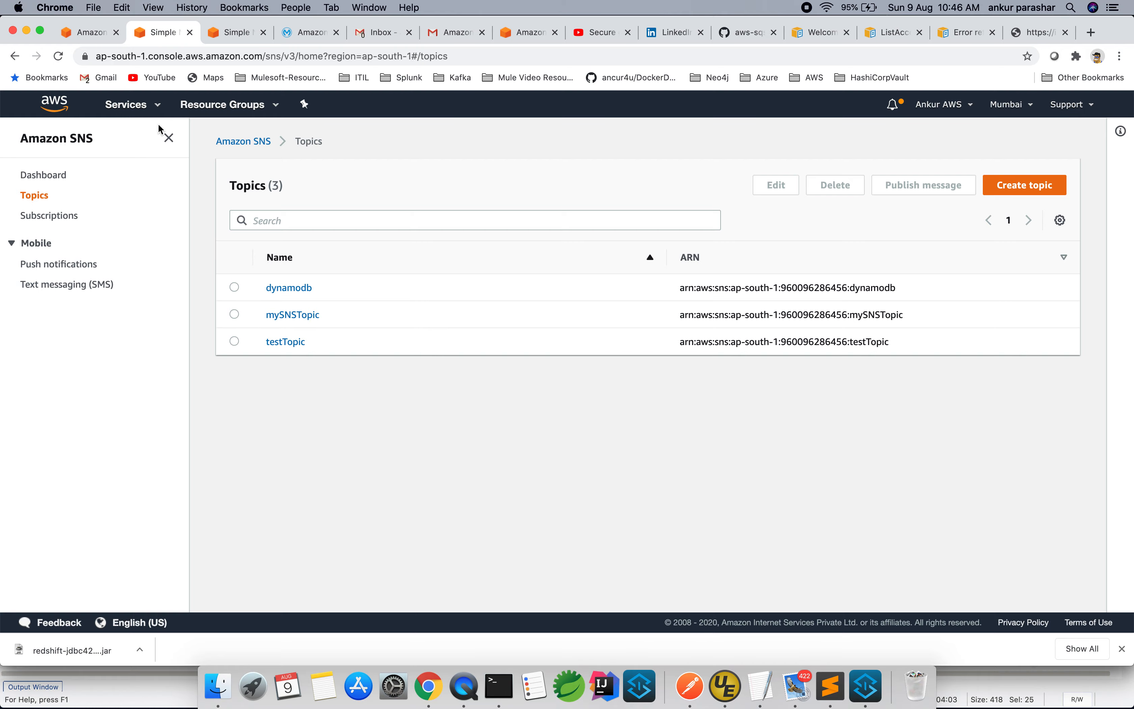
pyautogui.click(26, 31)
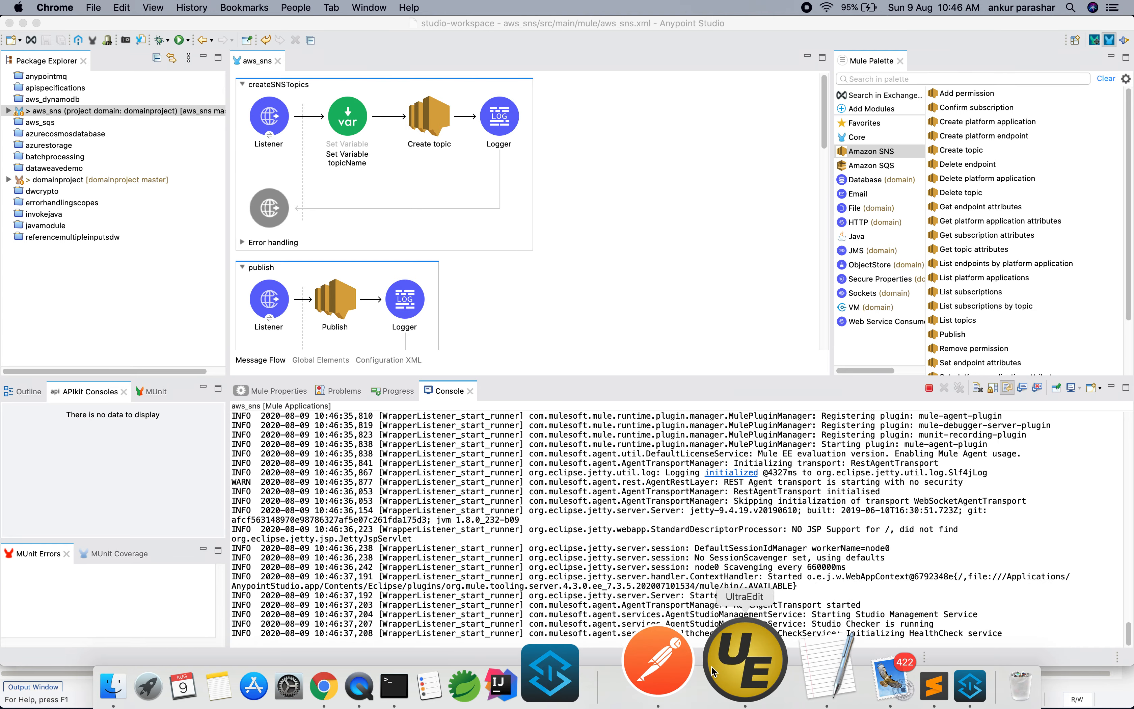
# Step: Switch to Postman, examine the topicName in the createSNSTopic request body, and return to Anypoint Studio to check the deployment log
pyautogui.click(690, 685)
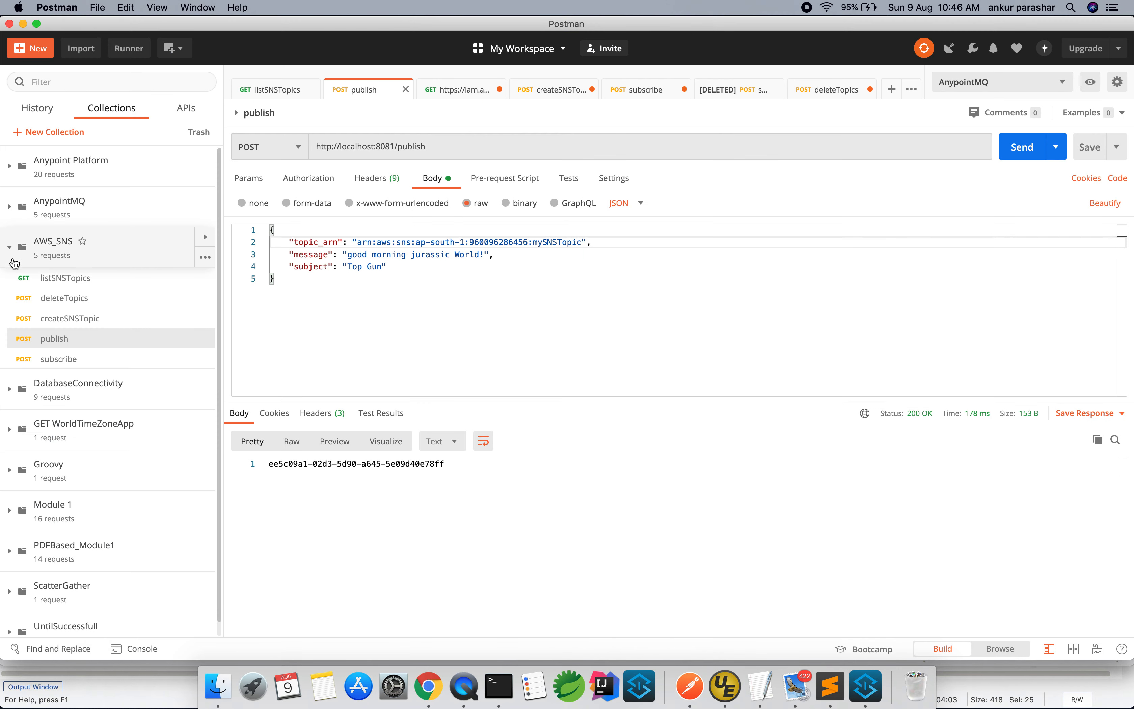
pyautogui.click(82, 321)
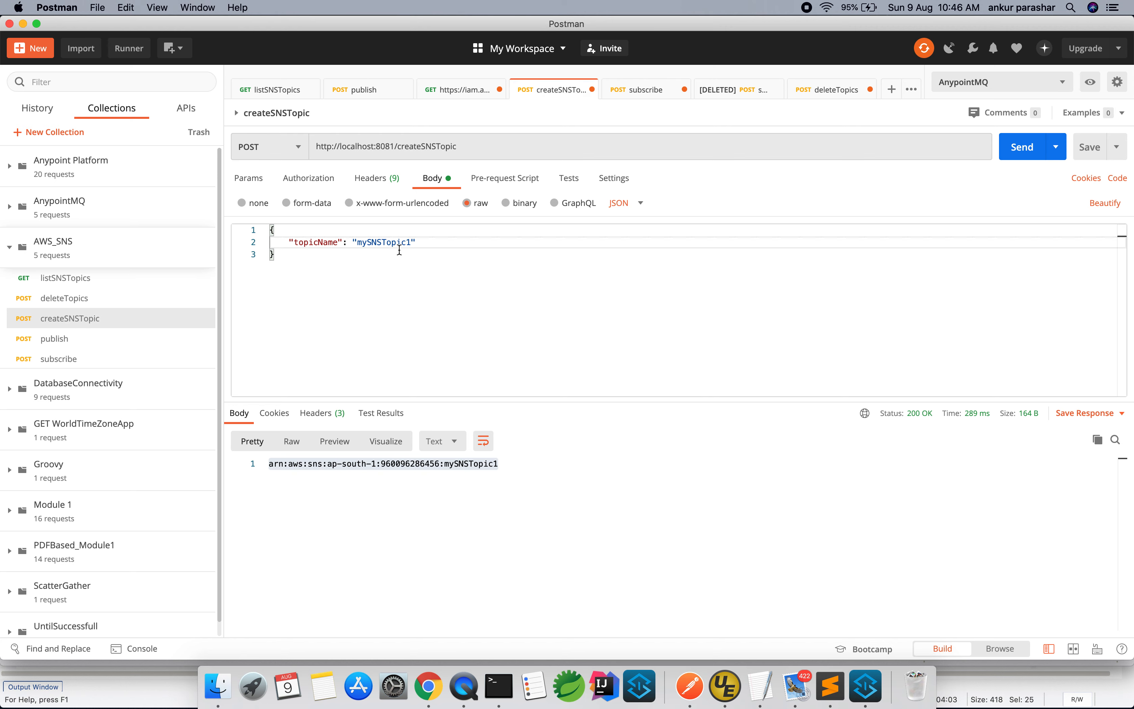
pyautogui.moveTo(414, 243); pyautogui.dragTo(357, 243)
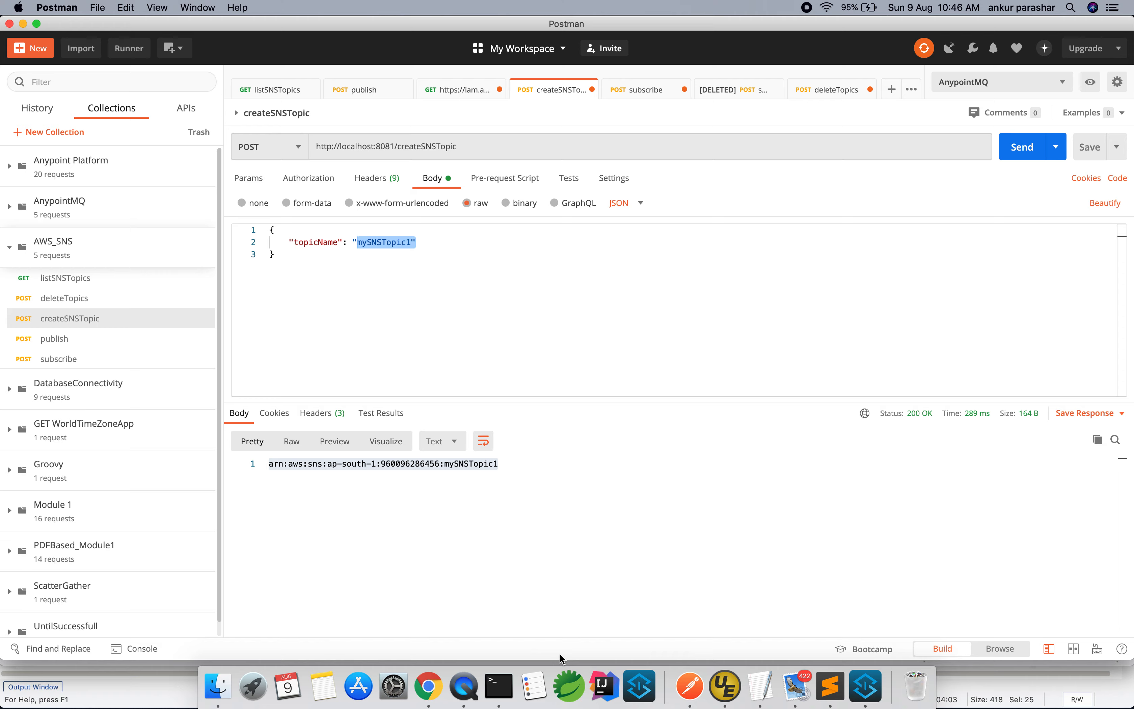
pyautogui.click(873, 677)
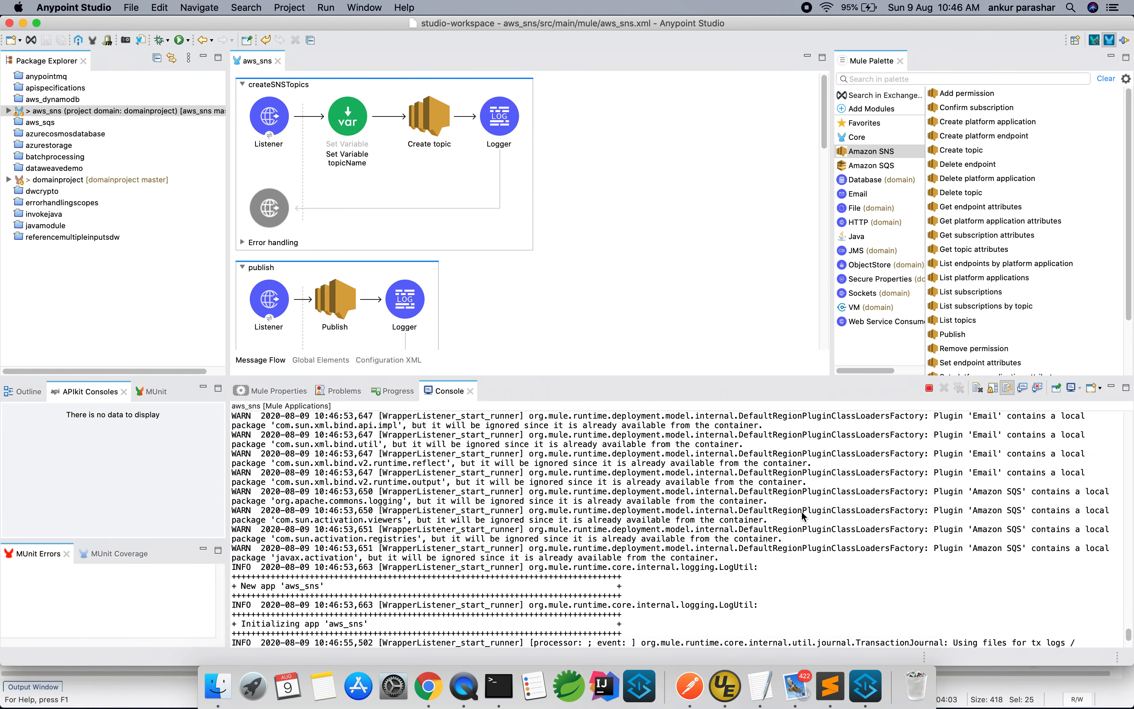
# Step: View the deleteTopics and listSNSTopics requests in Postman, then check the application's deployment status in Anypoint Studio
pyautogui.press('super+Tab')
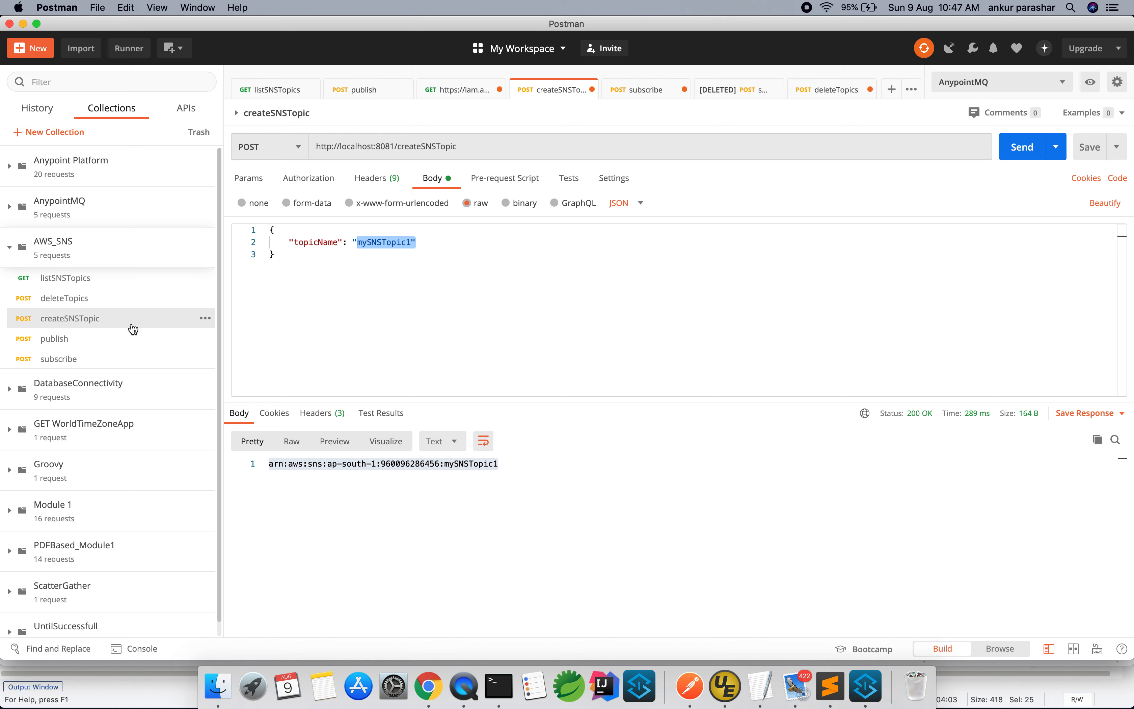
pyautogui.click(88, 305)
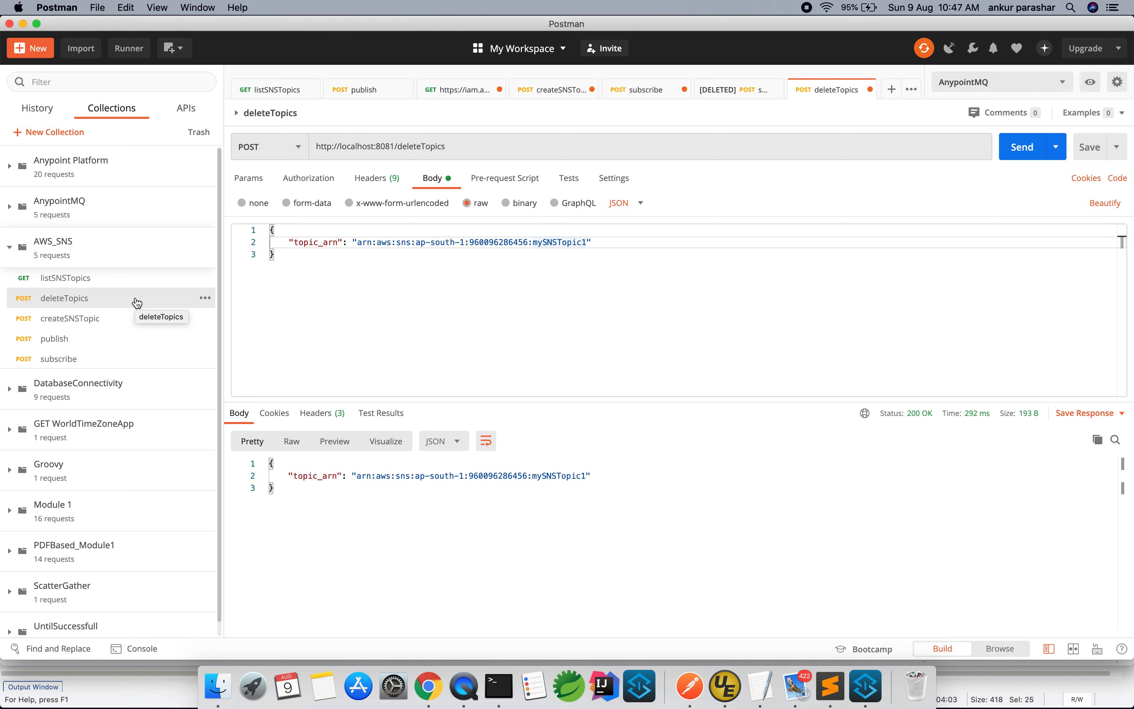
pyautogui.click(111, 281)
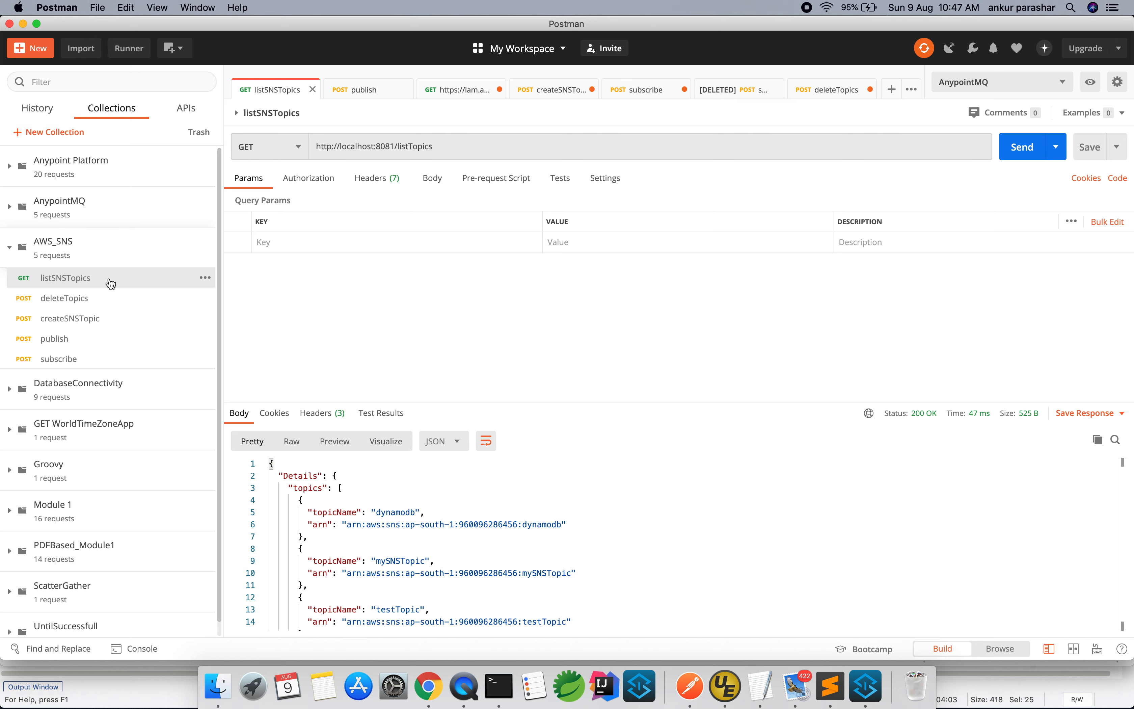
pyautogui.press('super+Tab')
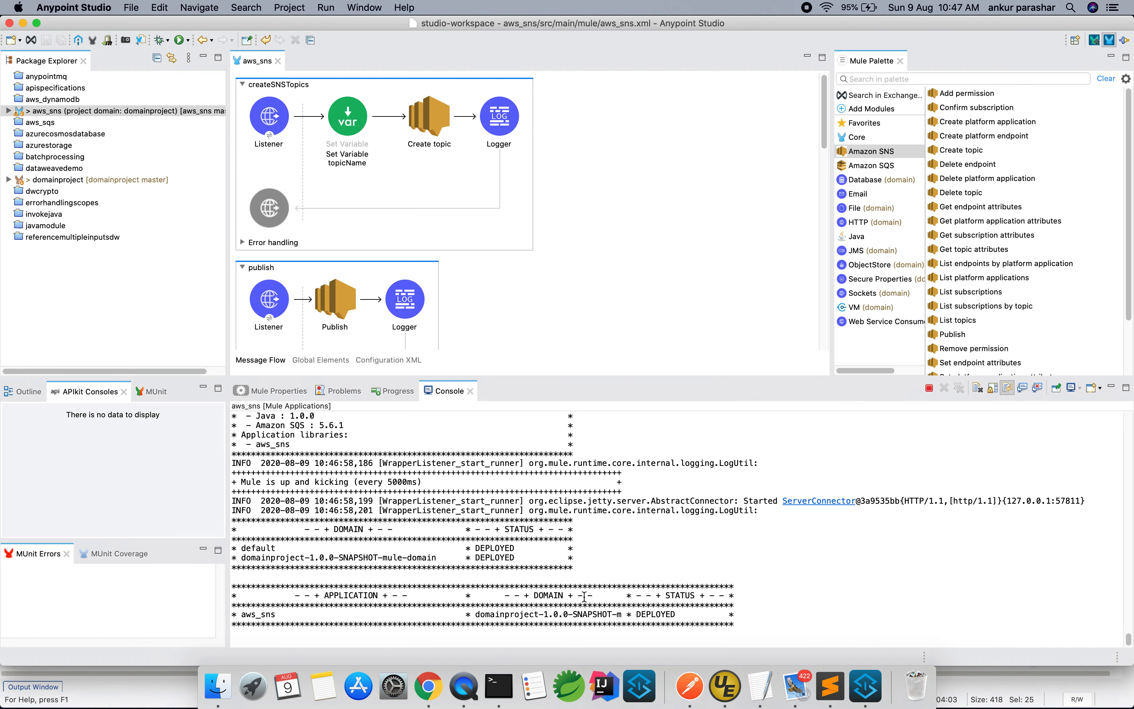
# Step: Switch to Postman and change the topicName value in the createSNSTopic request body to "mySNSTopic"
pyautogui.click(689, 685)
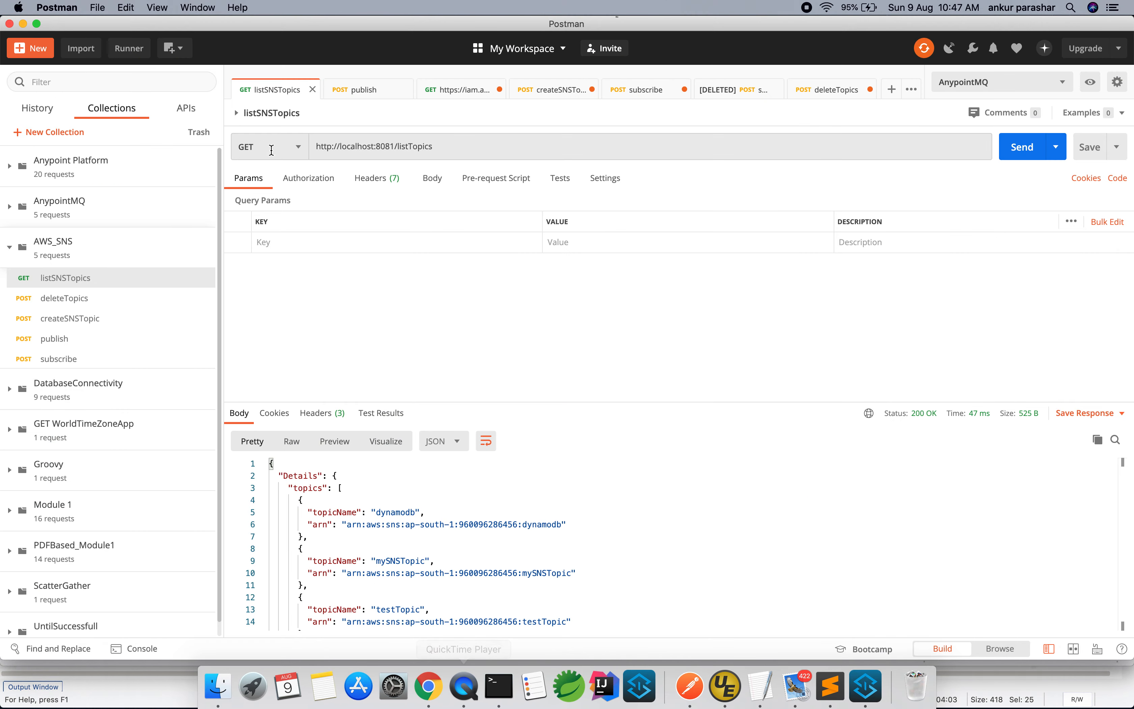
pyautogui.click(70, 319)
pyautogui.doubleClick(403, 242)
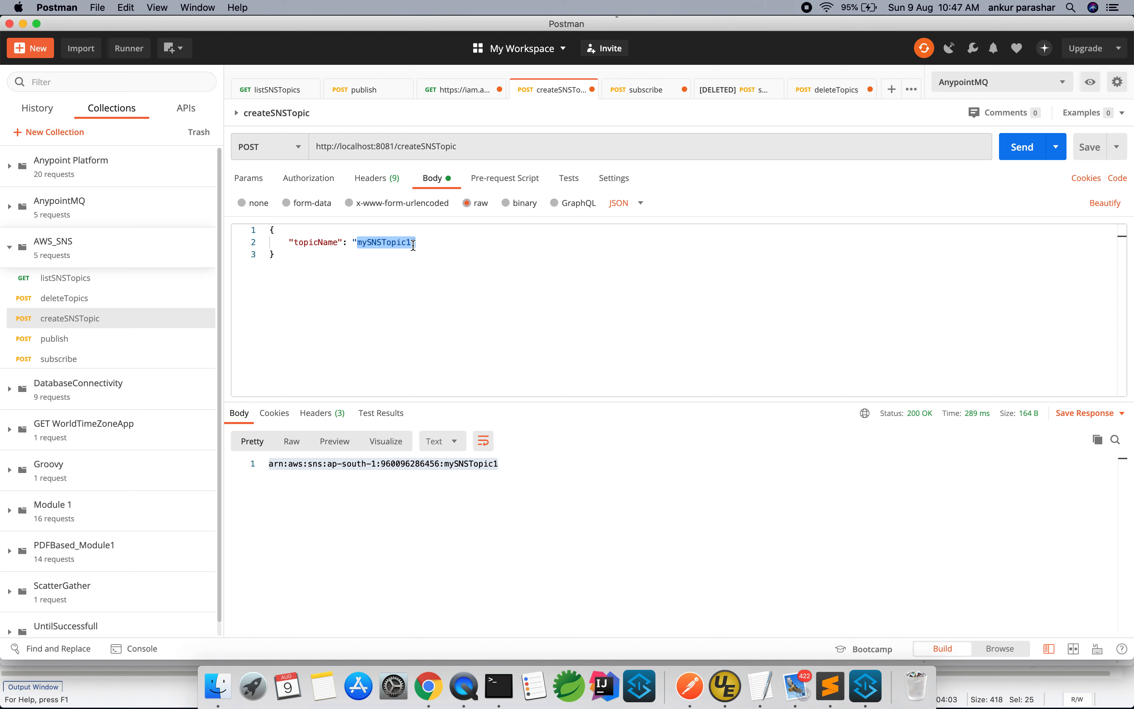
pyautogui.press('Right')
pyautogui.press('BackSpace')
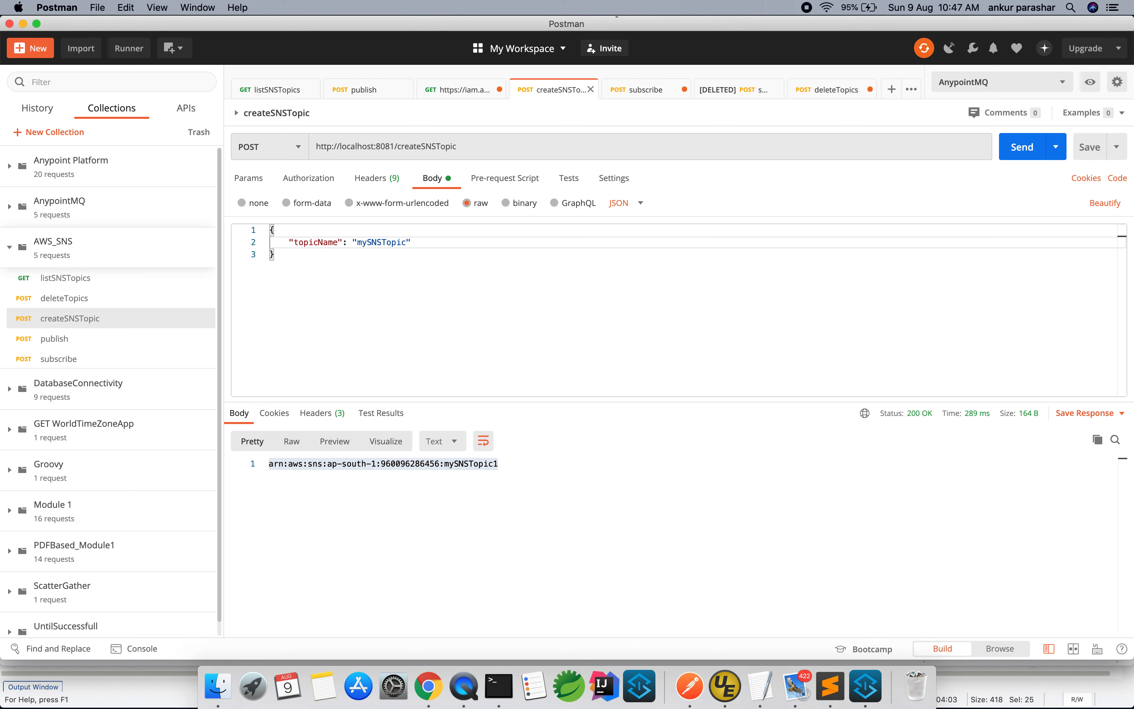
# Step: Complete the topicName value as "mySNSTopicSample", send the createSNSTopic request and highlight the returned topic ARN
pyautogui.write('Sample')
pyautogui.click(1044, 146)
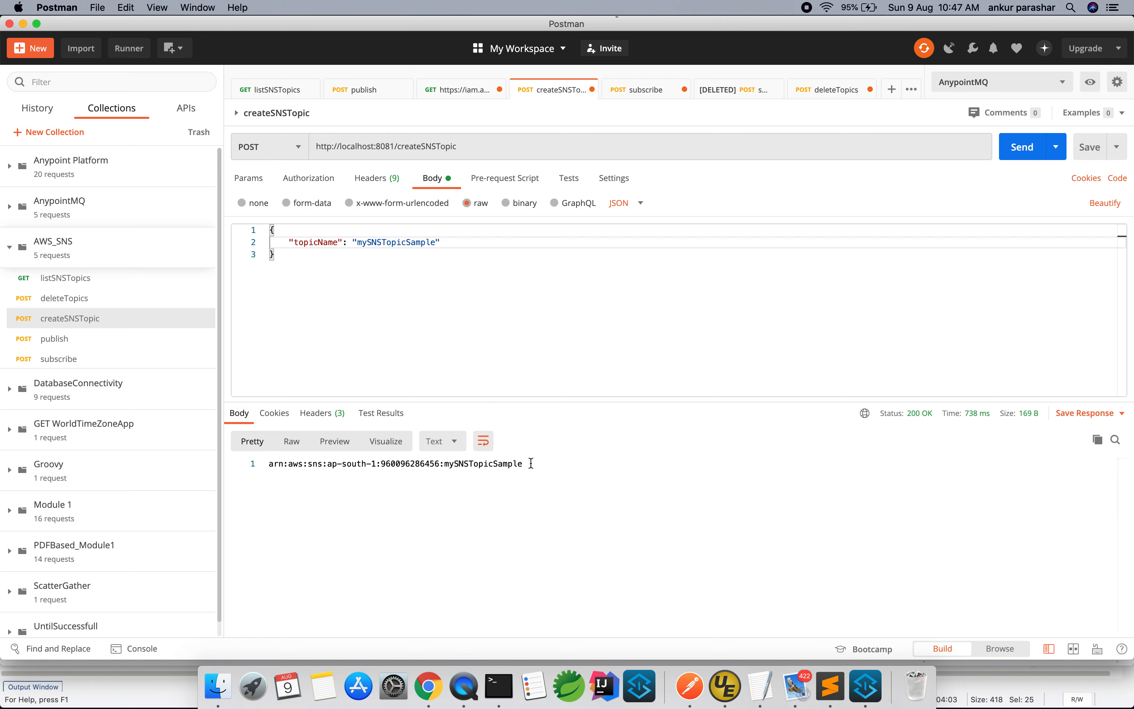
pyautogui.moveTo(531, 463); pyautogui.dragTo(341, 445)
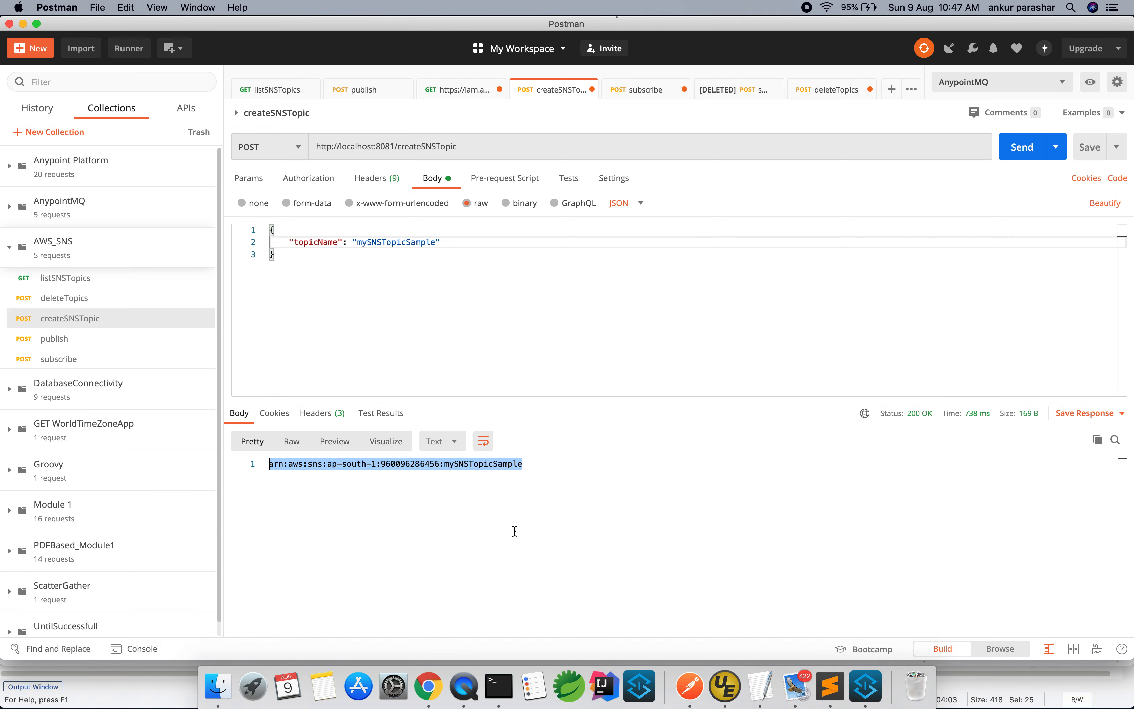
# Step: Switch to Chrome, refresh the SNS topics list to check for mySNSTopicSample, and return to Postman
pyautogui.click(428, 686)
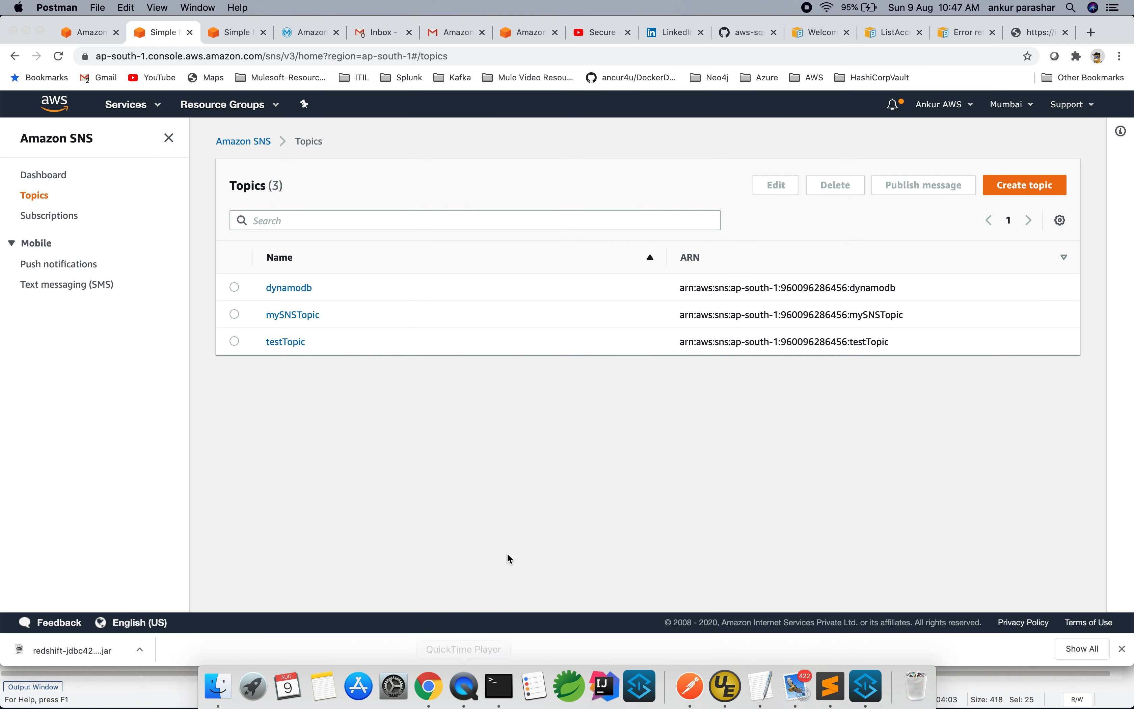
pyautogui.click(59, 56)
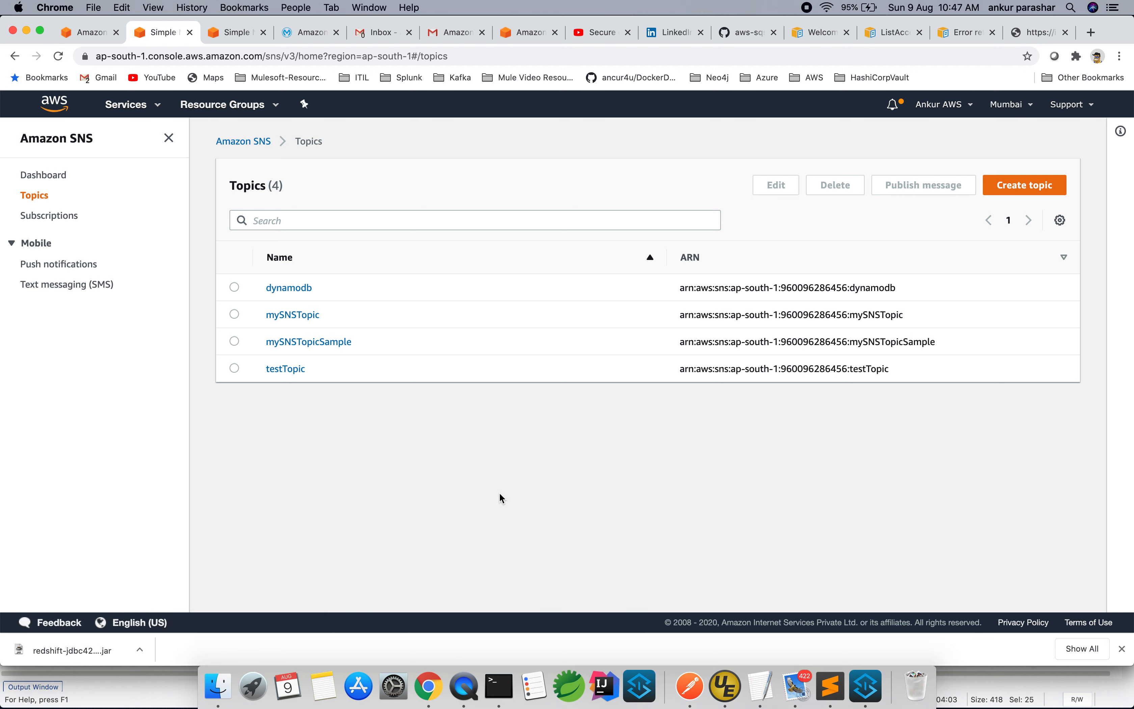
pyautogui.press('super+Tab')
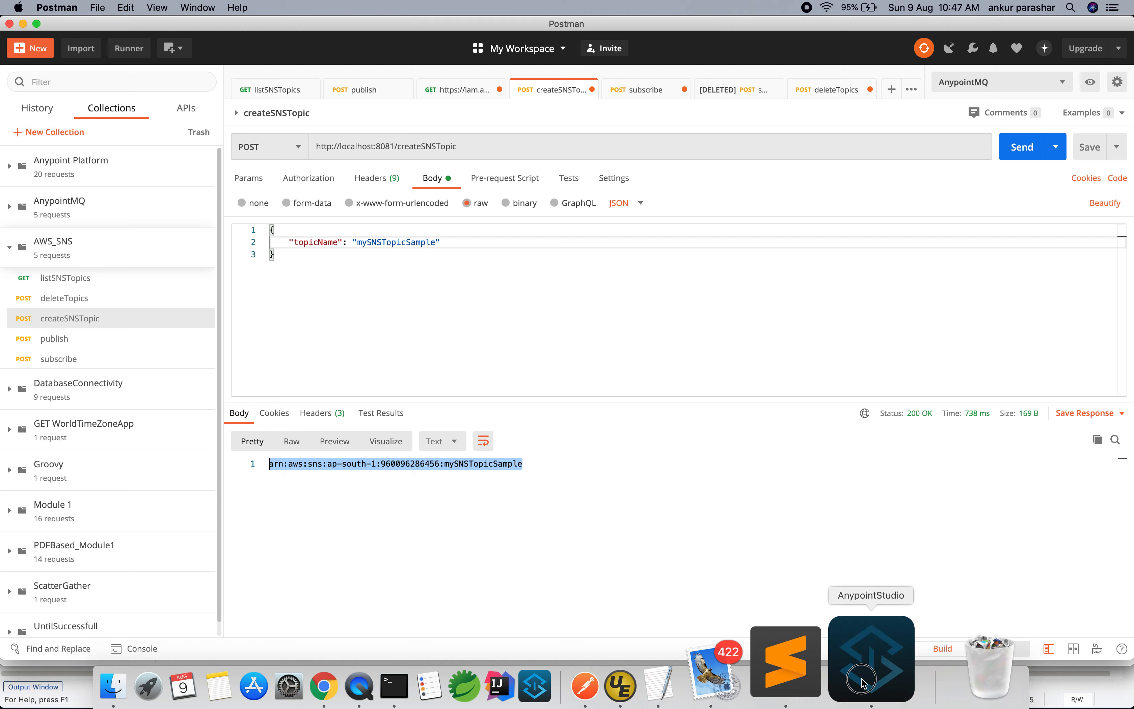
# Step: Switch to Anypoint Studio to find the listSNSTopics flow, open the matching request in Postman, and return to Anypoint Studio
pyautogui.click(914, 682)
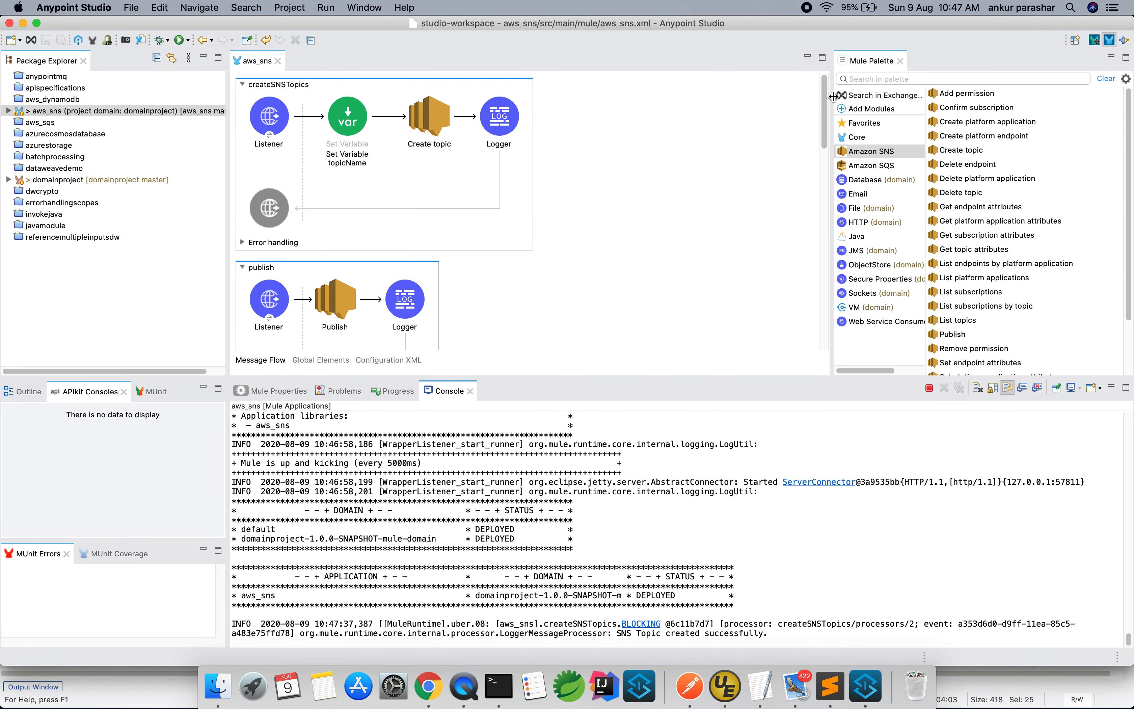
pyautogui.moveTo(825, 127); pyautogui.dragTo(814, 290)
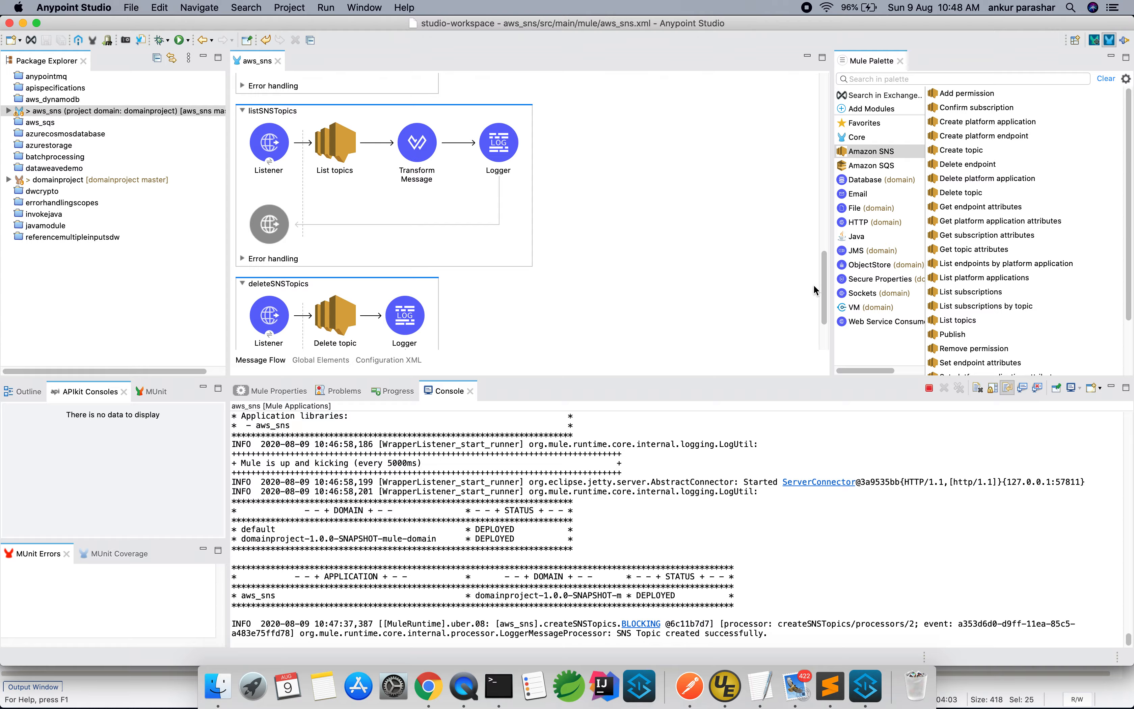
pyautogui.press('super+Tab')
pyautogui.click(79, 282)
pyautogui.press('super+Tab')
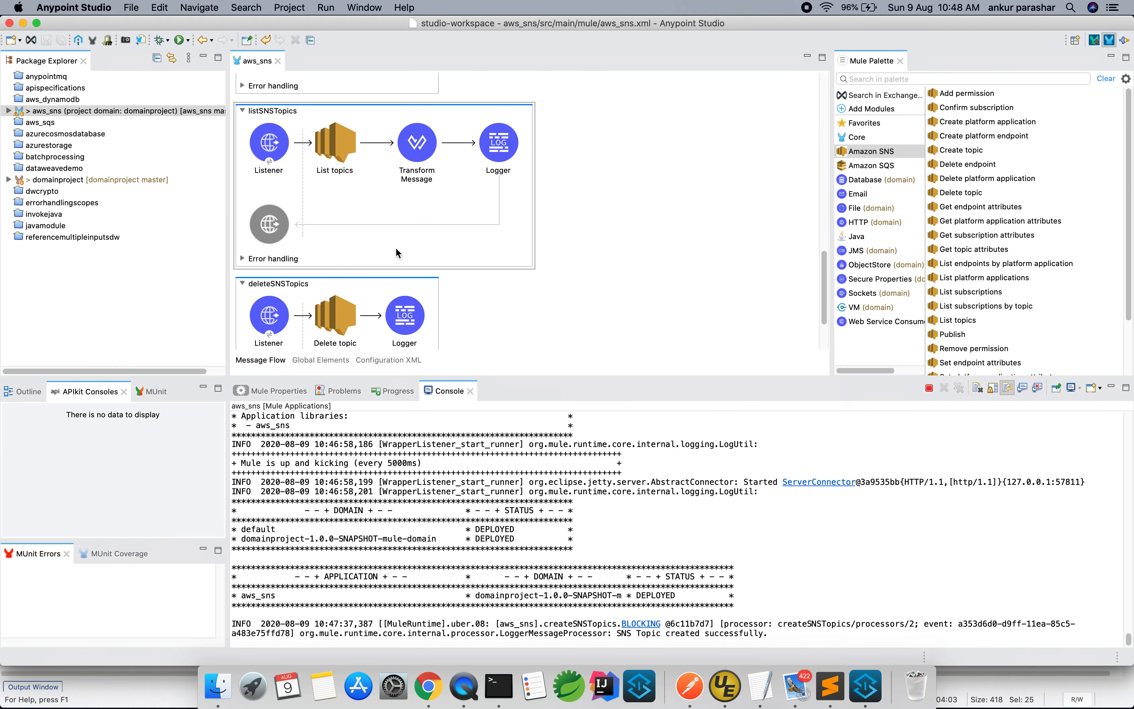
# Step: Examine the listSNSTopics flow: the Listener's path and advanced settings, List topics, Transform Message and Logger
pyautogui.click(280, 155)
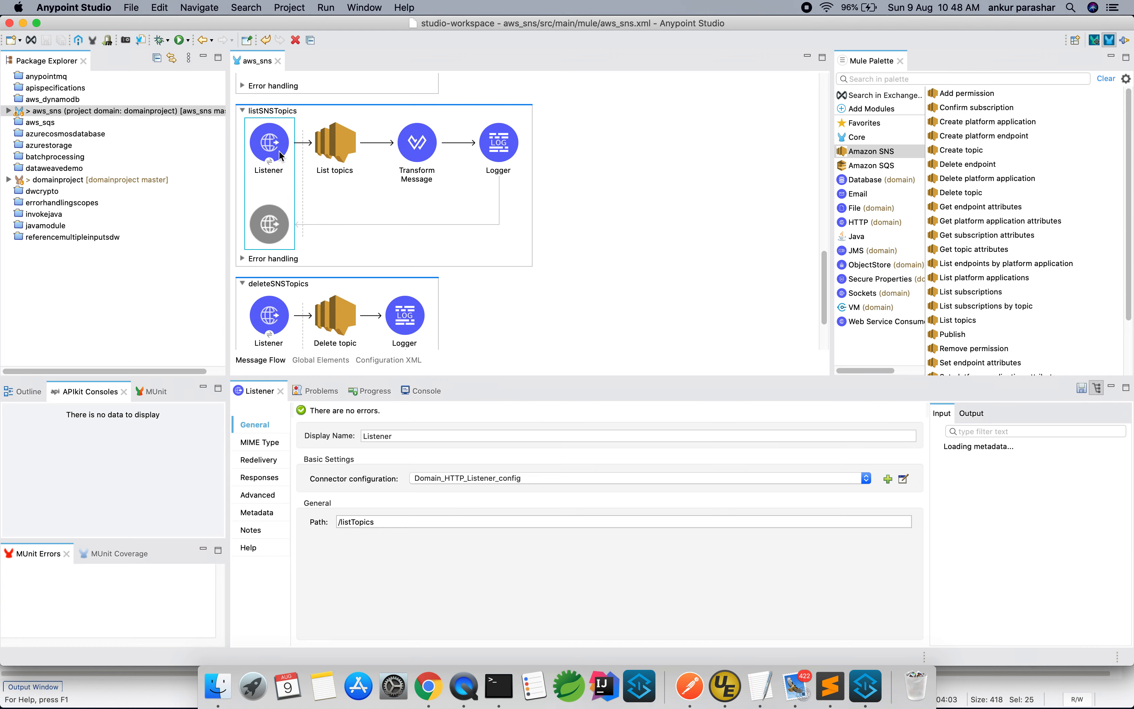
pyautogui.click(267, 494)
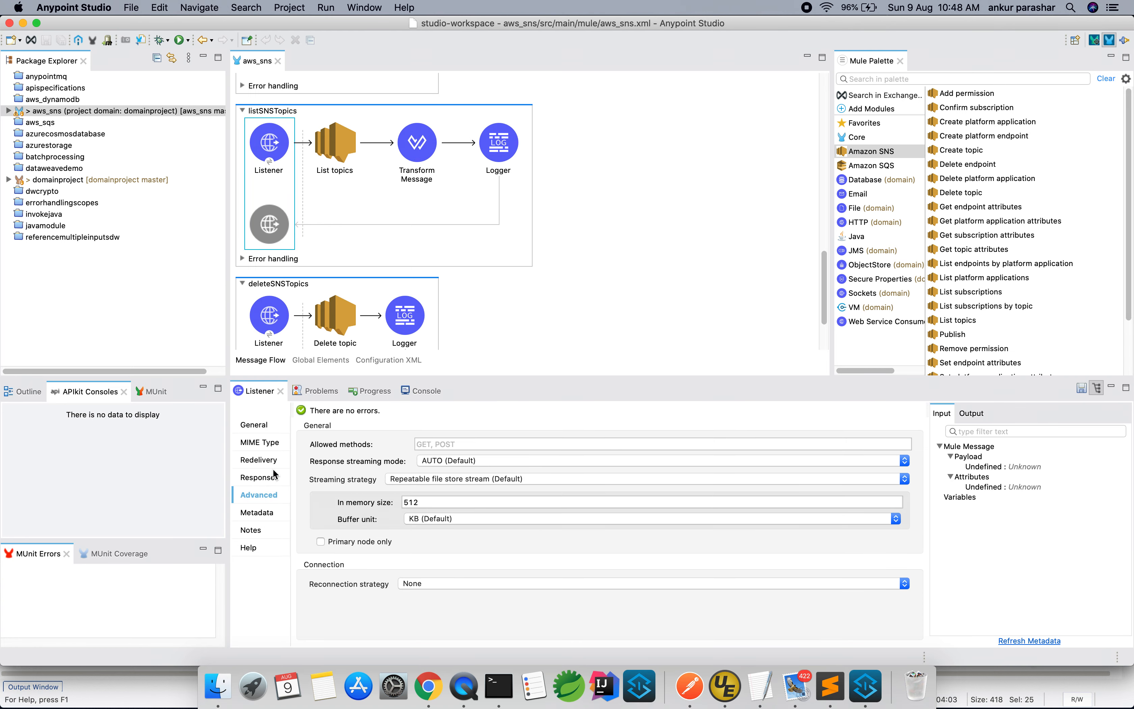
pyautogui.click(346, 146)
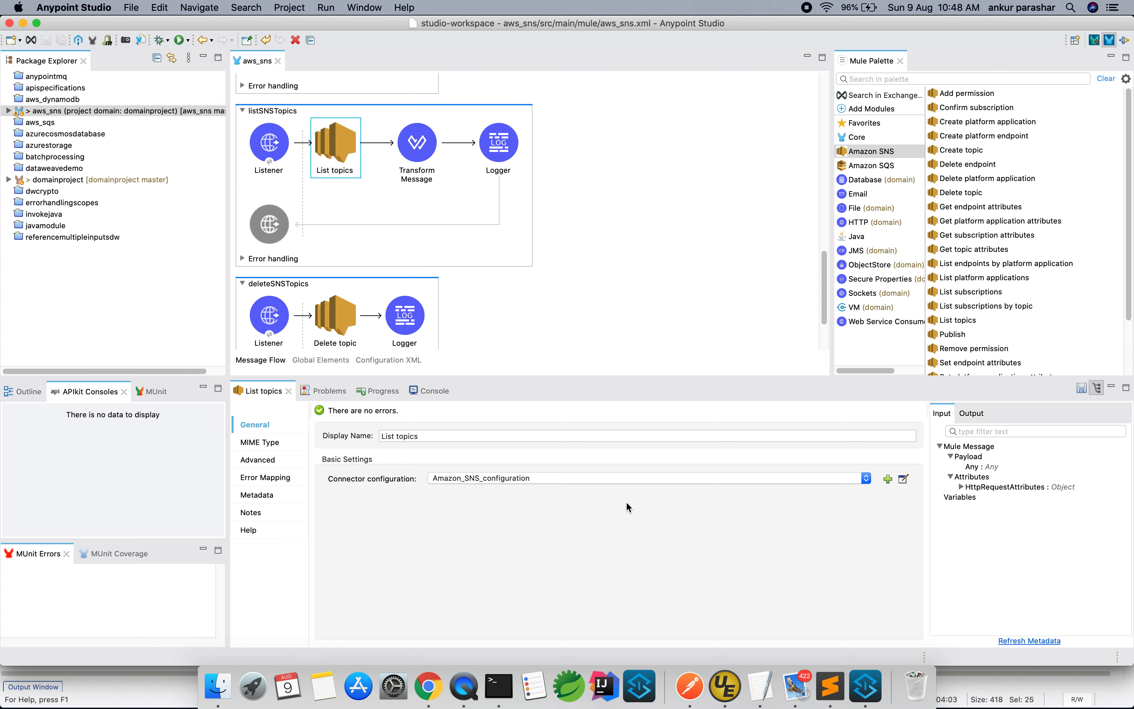
pyautogui.click(418, 155)
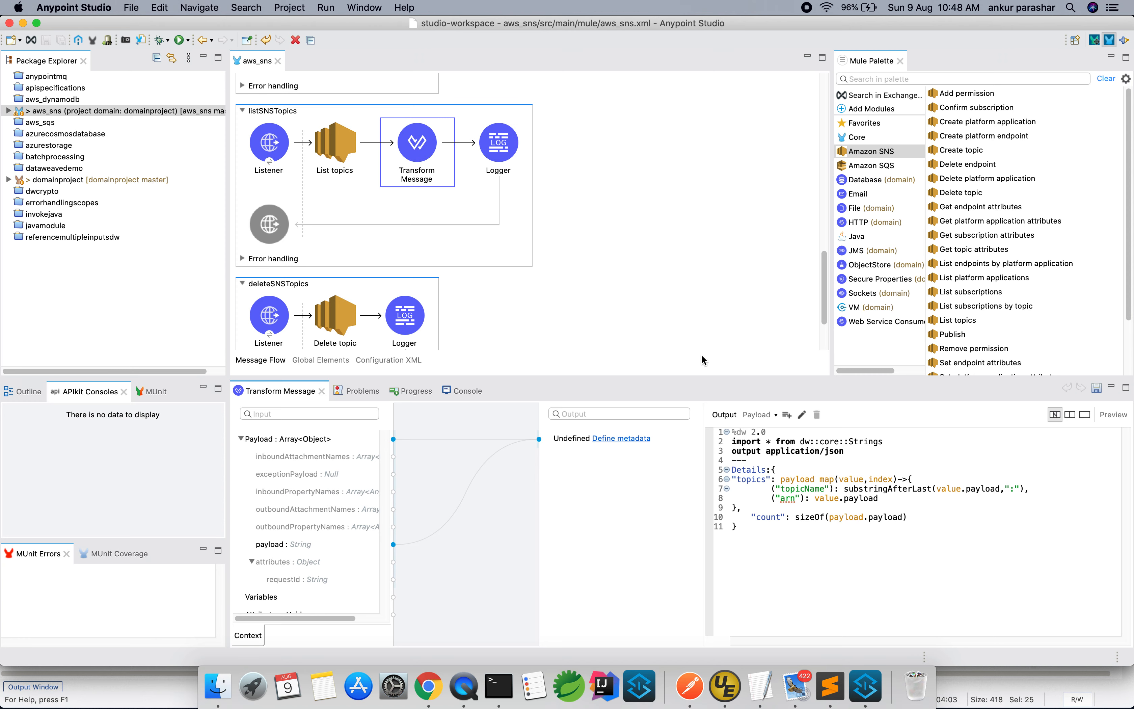
pyautogui.click(515, 150)
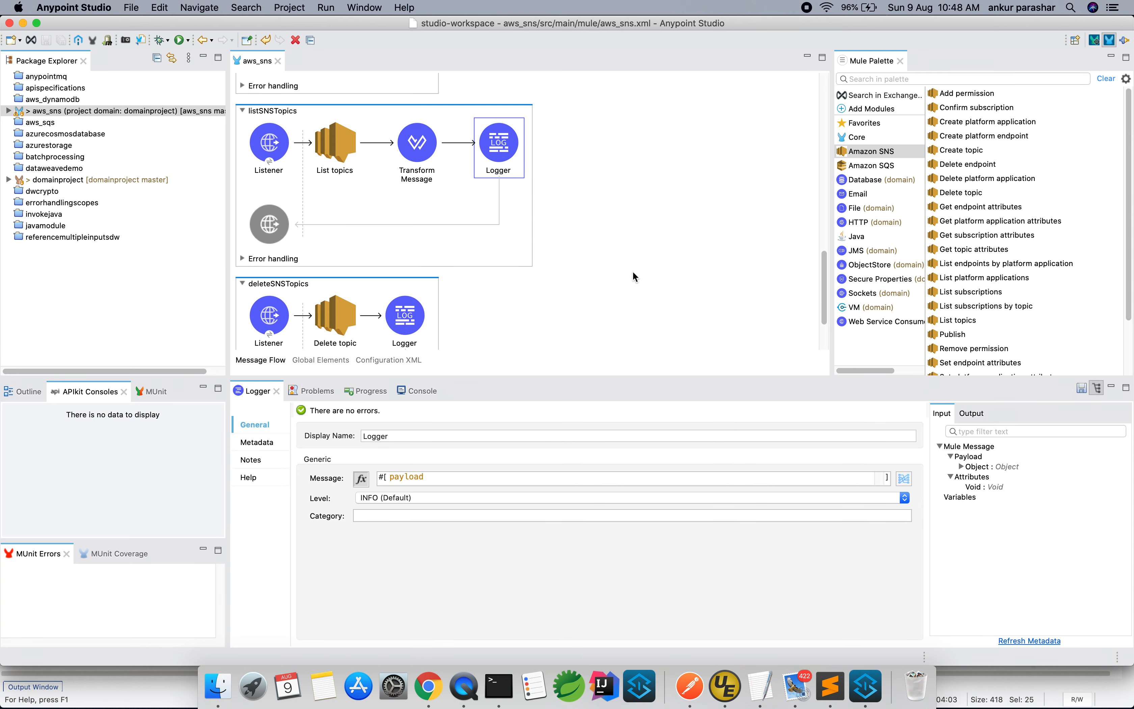
# Step: Switch to Postman to check the listSNSTopics request URL, and view the SNS topics list in Chrome for comparison
pyautogui.press('super+Tab')
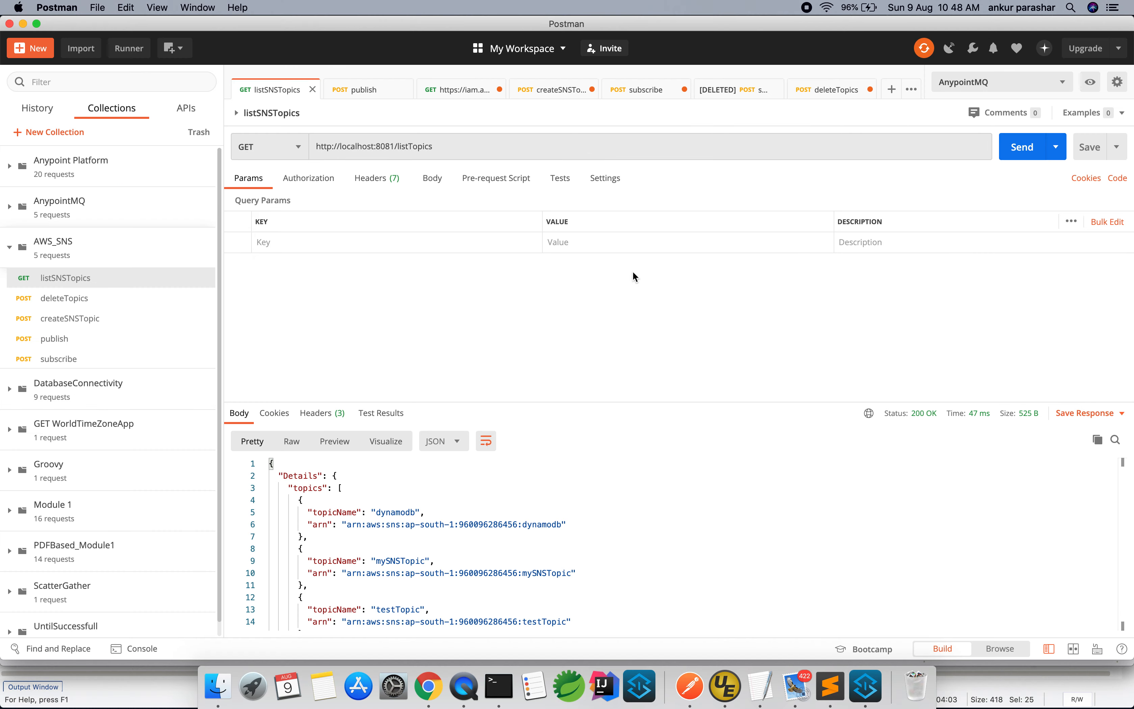
pyautogui.click(455, 149)
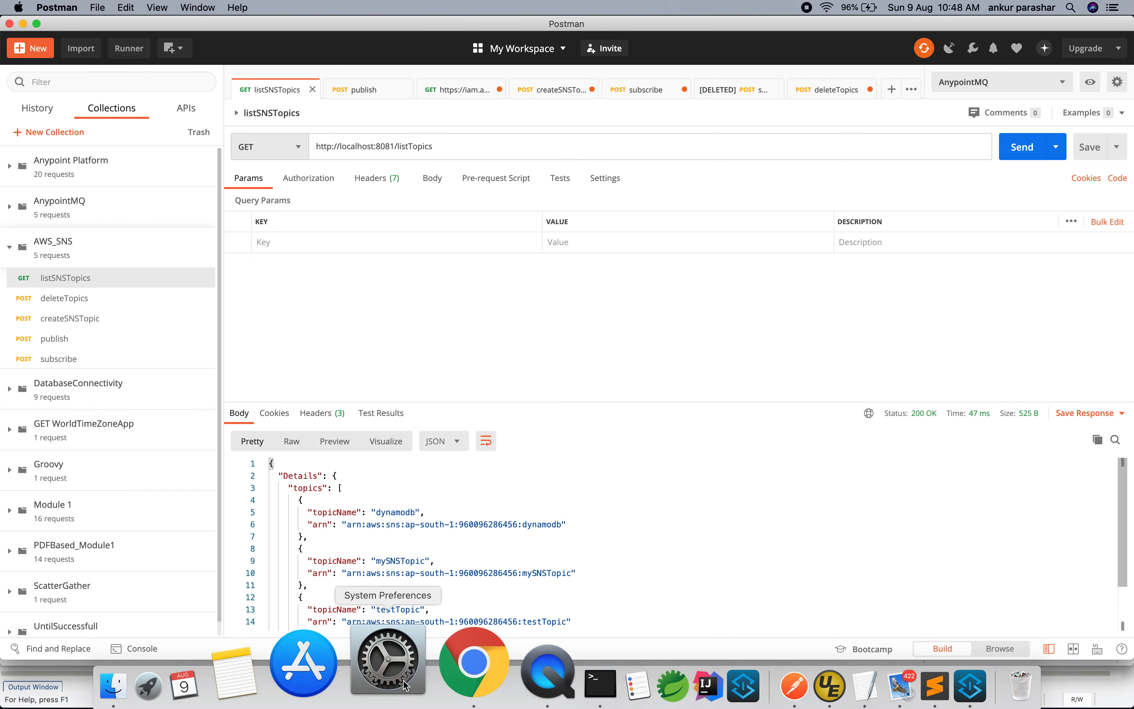
pyautogui.click(428, 665)
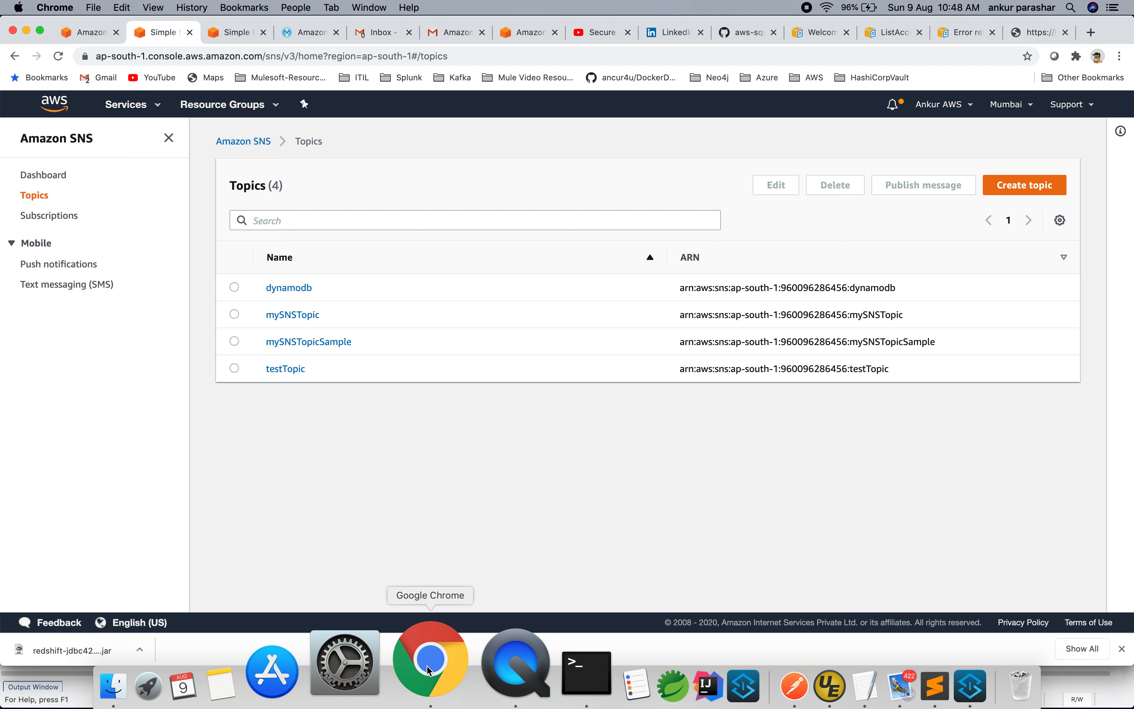
# Step: Return to Postman, send the listSNSTopics request and enlarge the response area to highlight the mySNSTopicSample entry
pyautogui.press('super+Tab')
pyautogui.click(1006, 156)
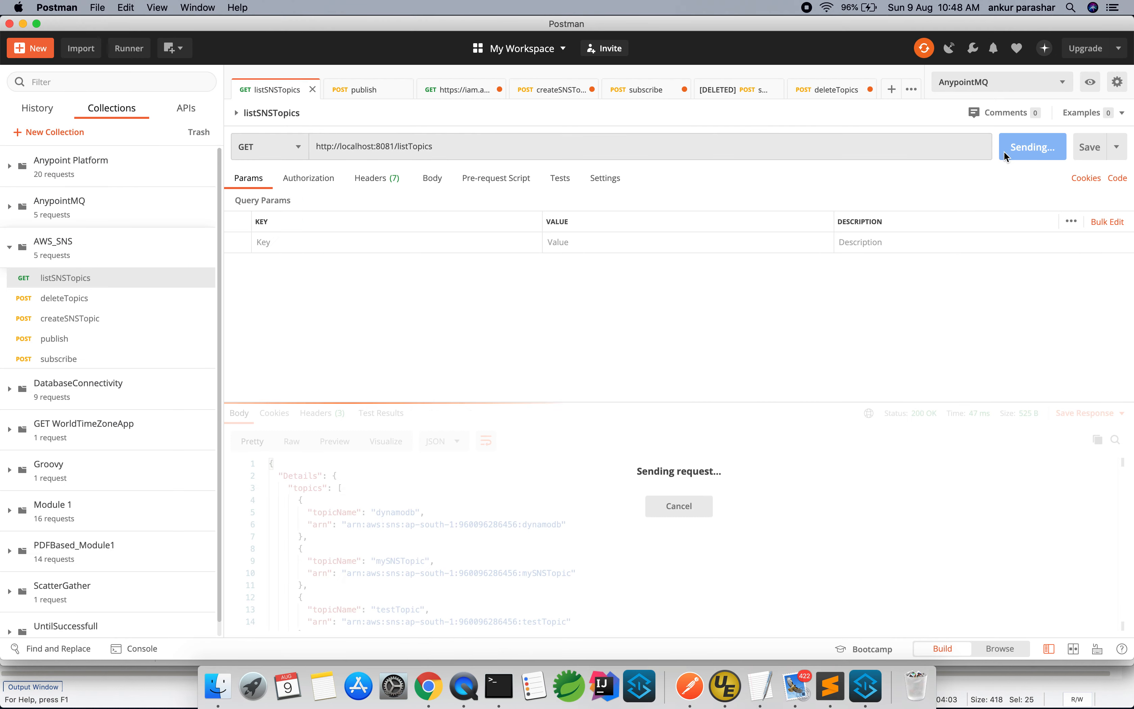
pyautogui.moveTo(731, 404); pyautogui.dragTo(747, 303)
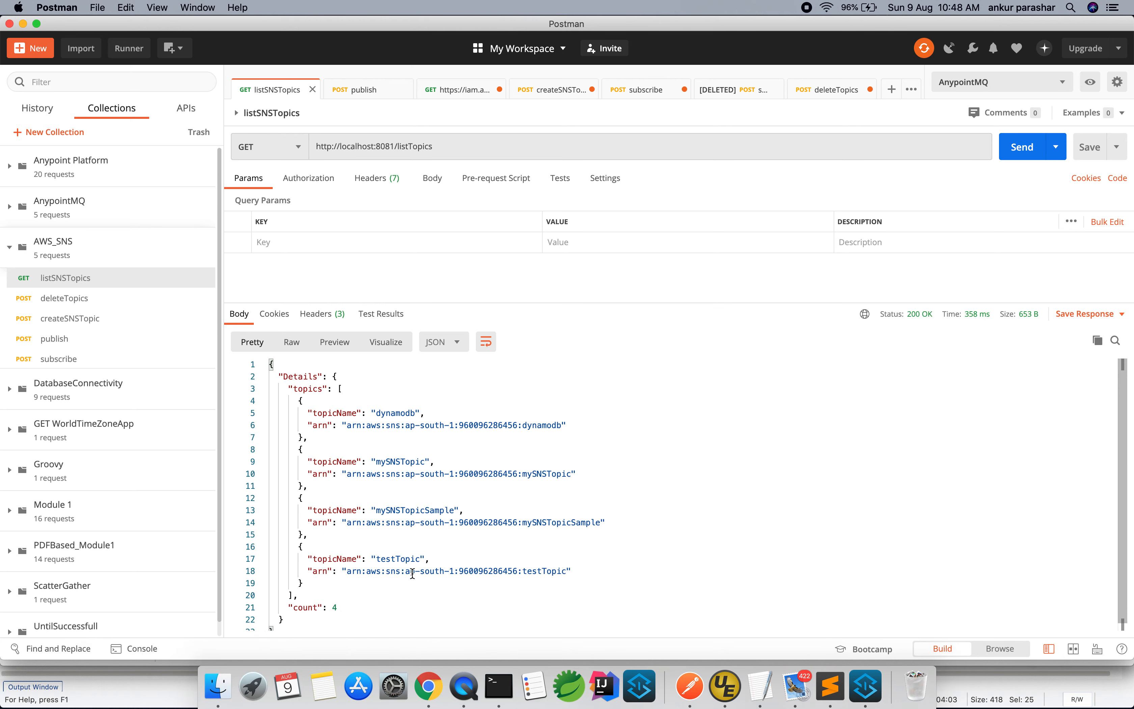
pyautogui.moveTo(385, 510); pyautogui.dragTo(467, 511)
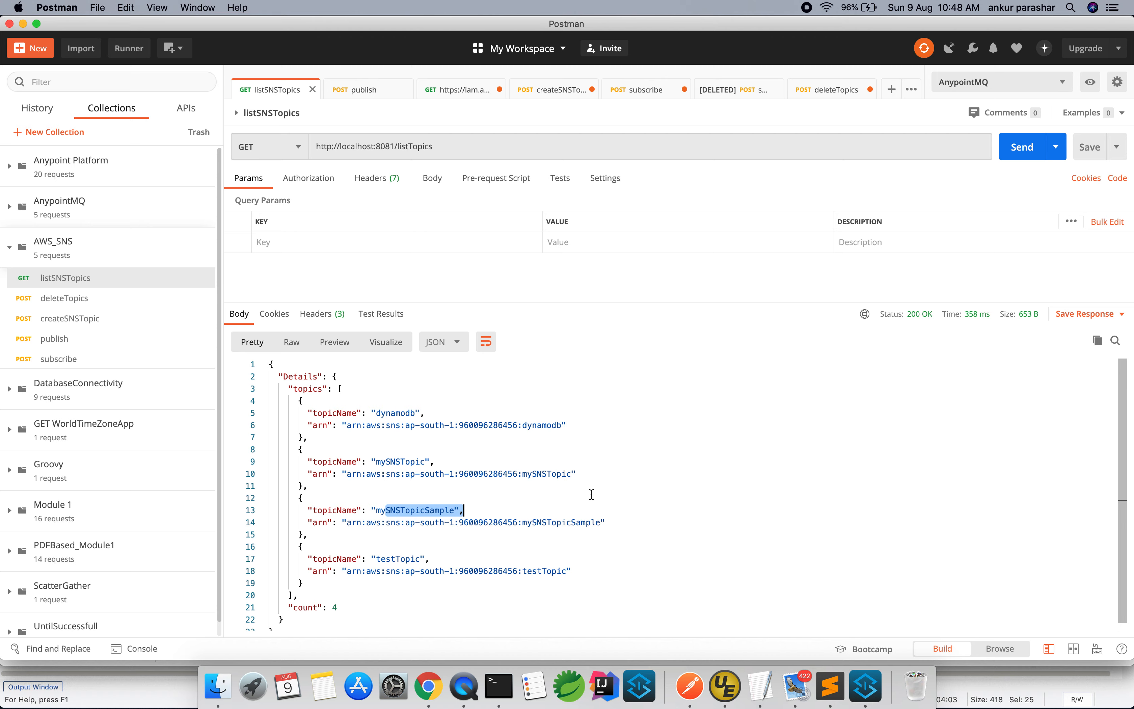
# Step: Switch to Anypoint Studio and examine the deleteSNSTopics flow's Delete topic configuration and the Listener's path and allowed methods
pyautogui.press('super+Tab')
pyautogui.press('super+Tab')
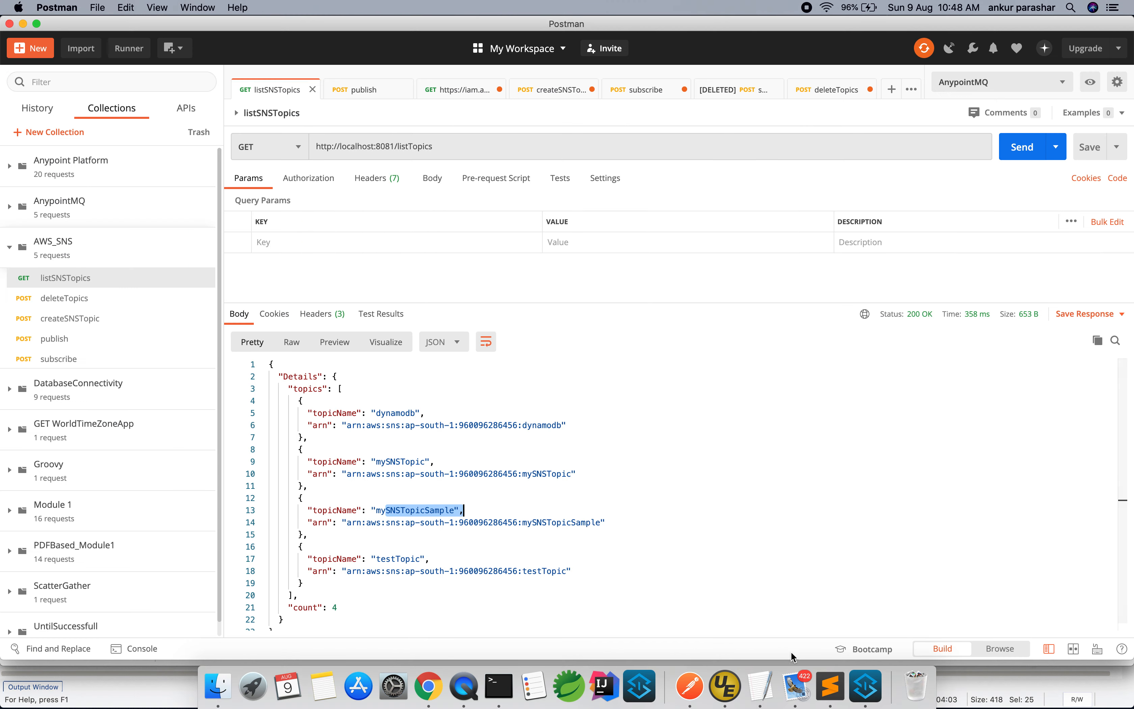
pyautogui.click(865, 683)
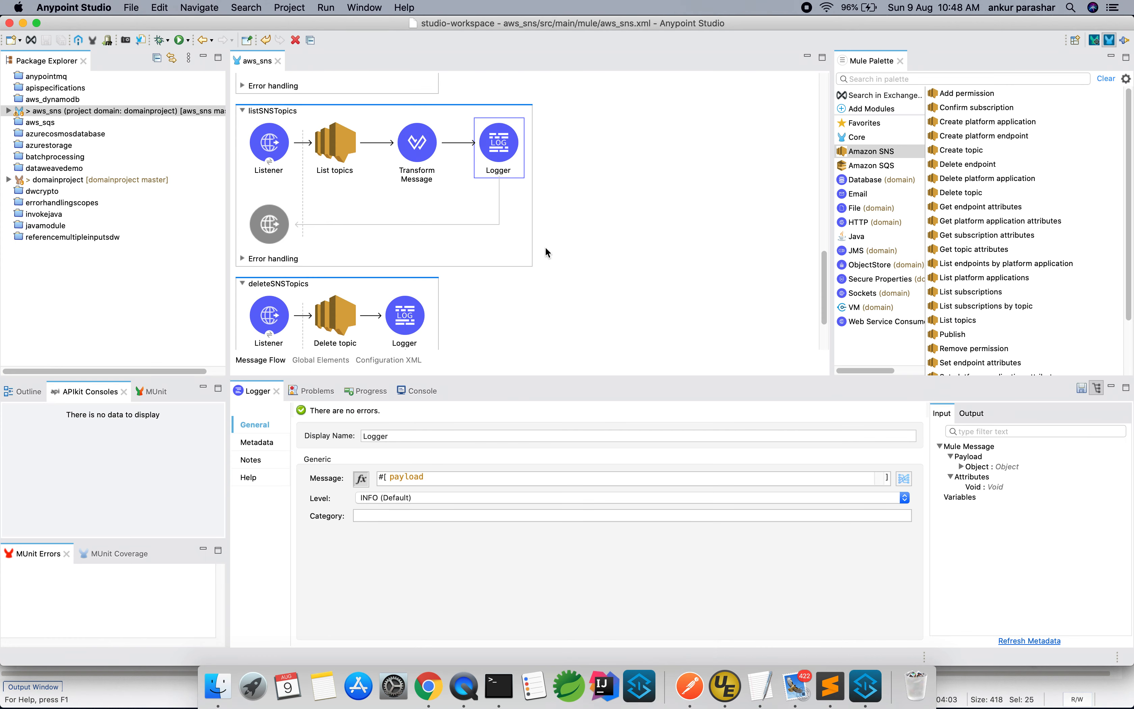
pyautogui.scroll(-2, 567, 245)
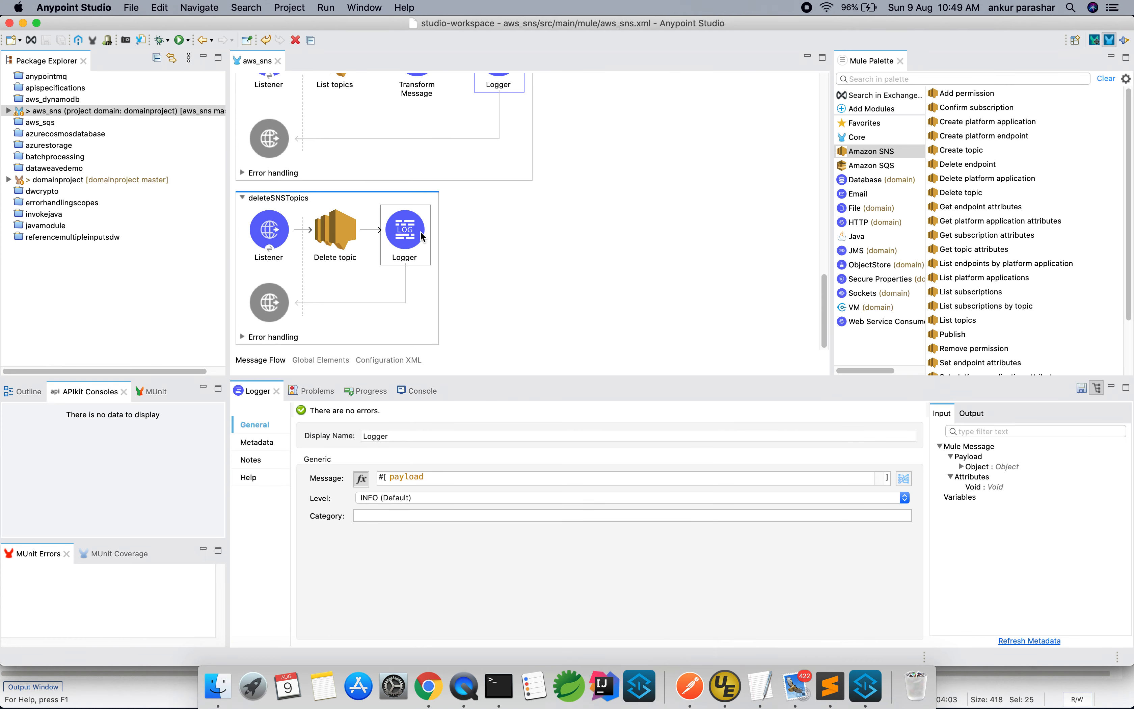
pyautogui.click(346, 249)
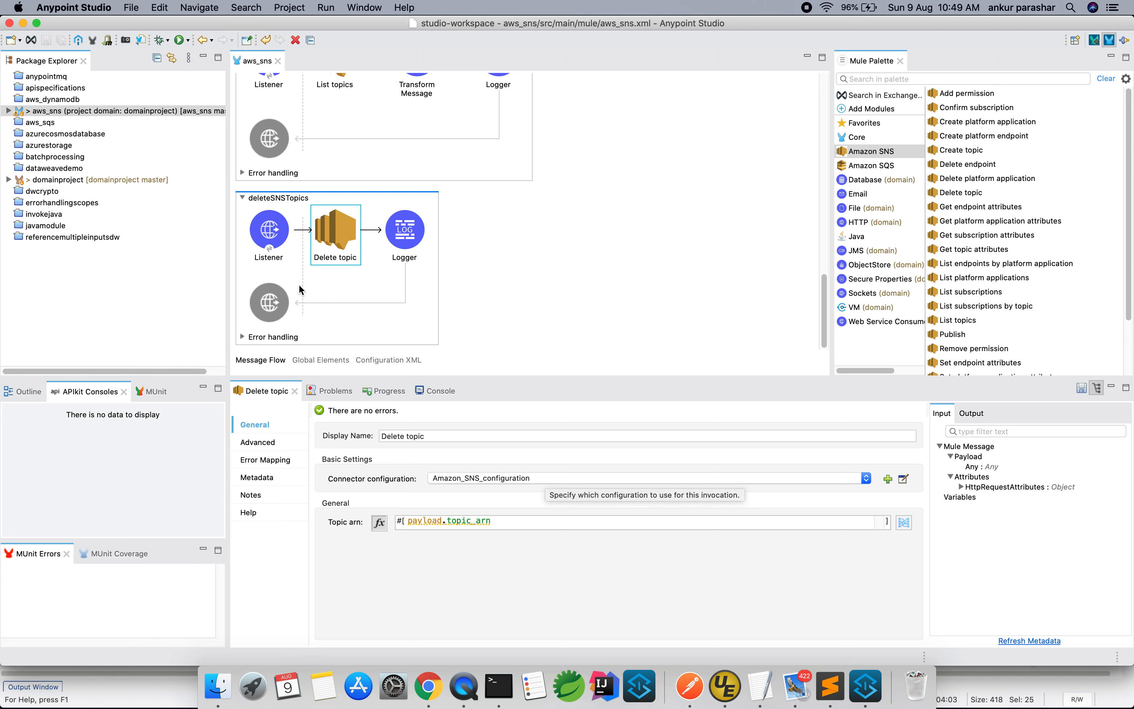
pyautogui.click(268, 229)
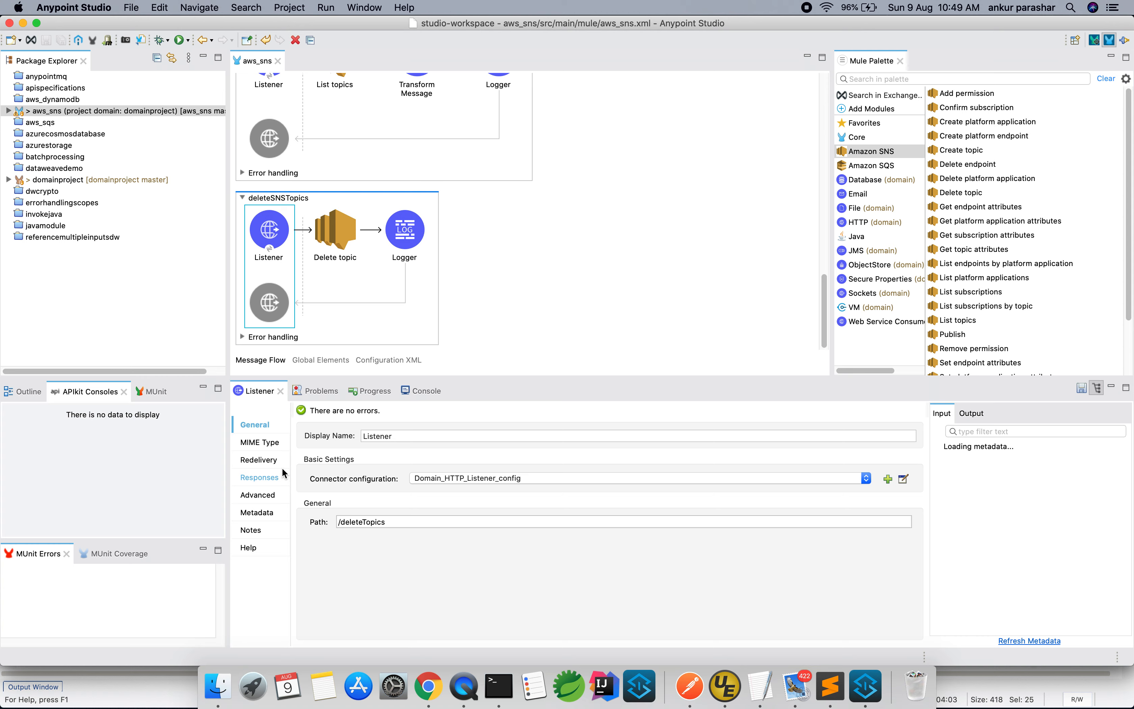
pyautogui.click(269, 494)
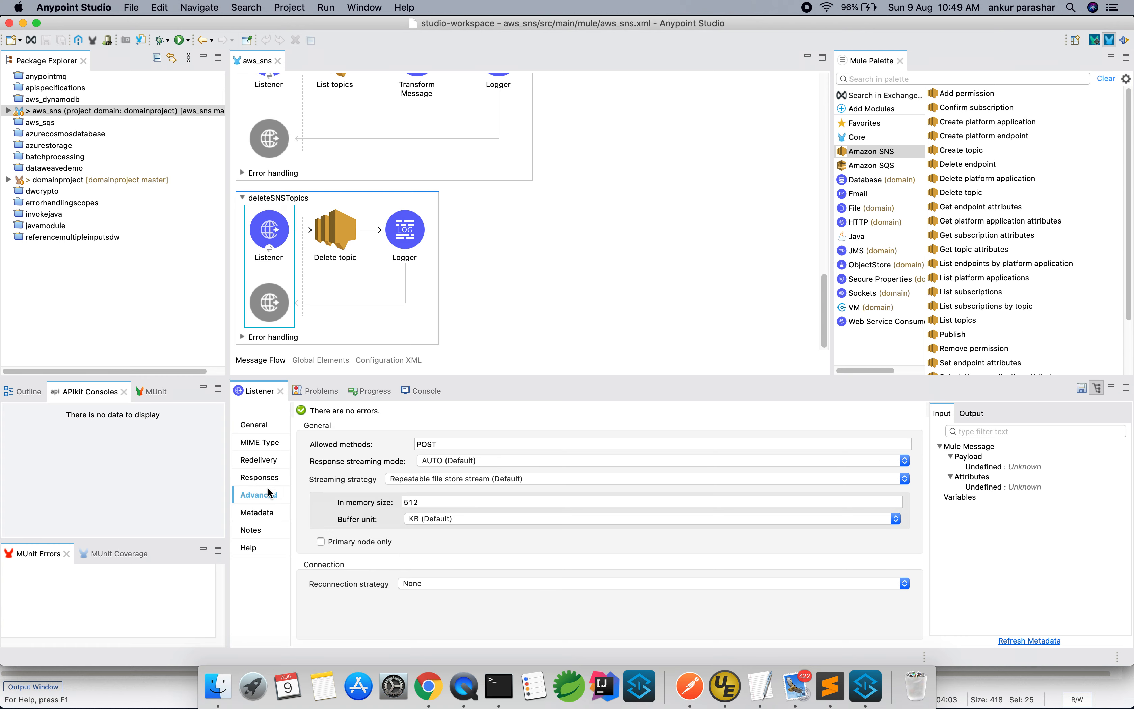
# Step: Switch to Postman and copy the mySNSTopicSample ARN from the listSNSTopics response
pyautogui.press('super+Tab')
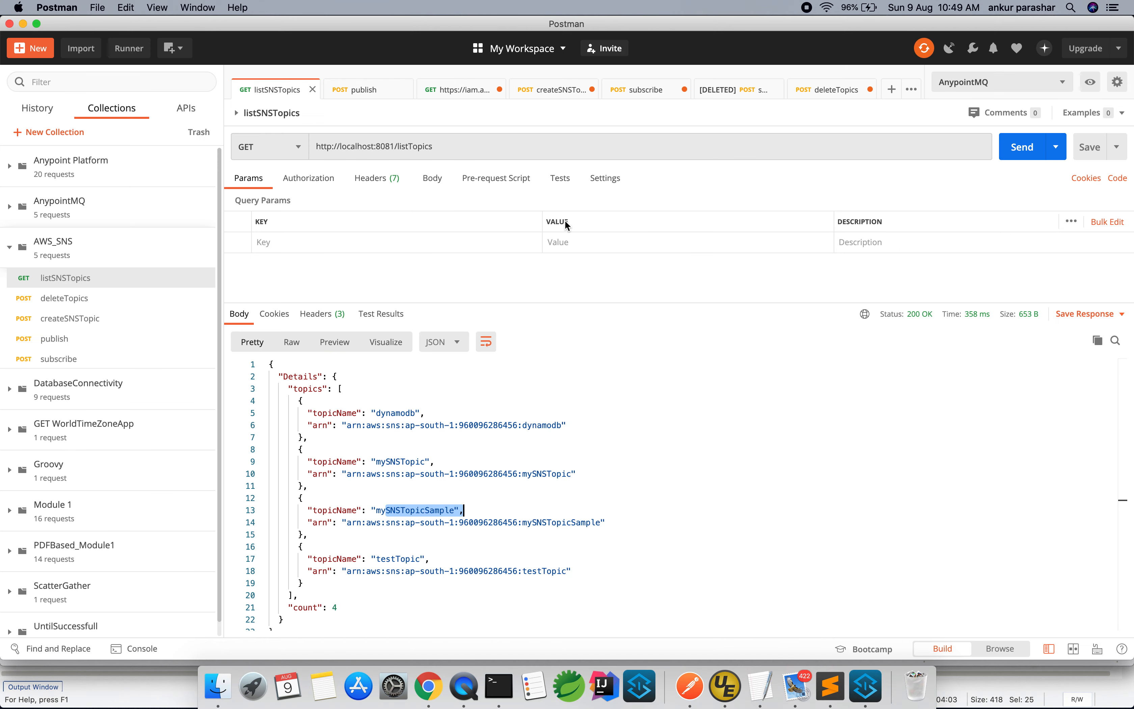
pyautogui.click(592, 522)
pyautogui.click(601, 523)
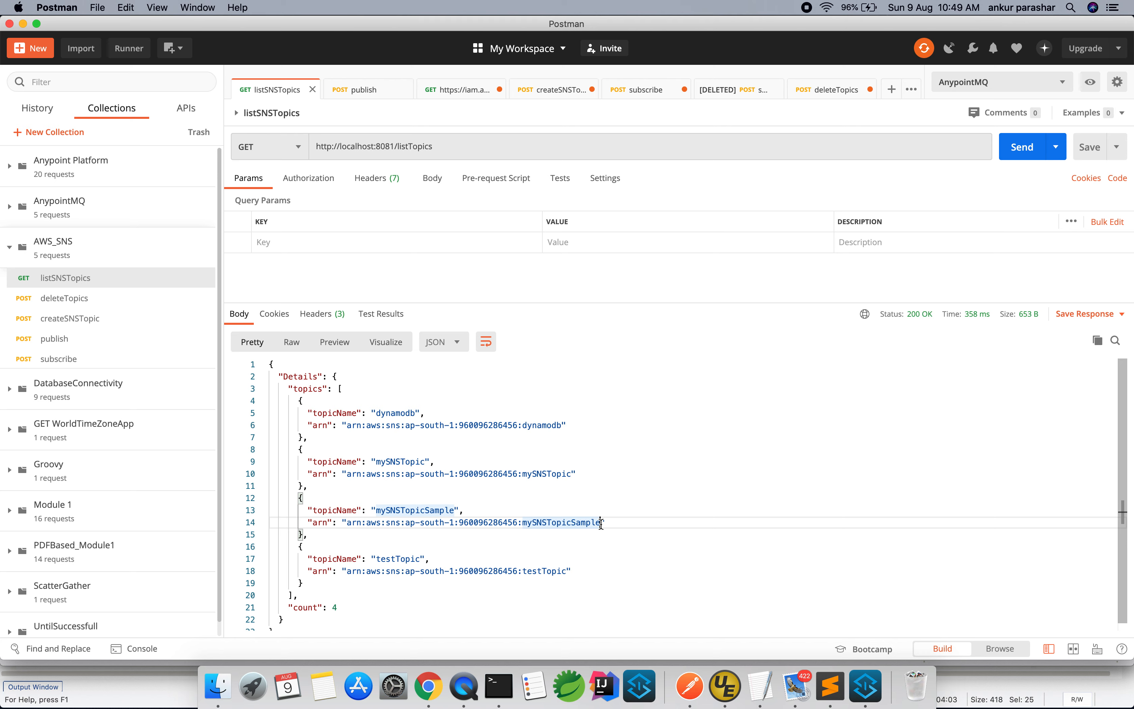
pyautogui.moveTo(601, 524); pyautogui.dragTo(348, 524)
pyautogui.press('super+c')
# Step: Replace the topic_arn value in the deleteTopics request body with the copied mySNSTopicSample ARN and send the request
pyautogui.click(126, 302)
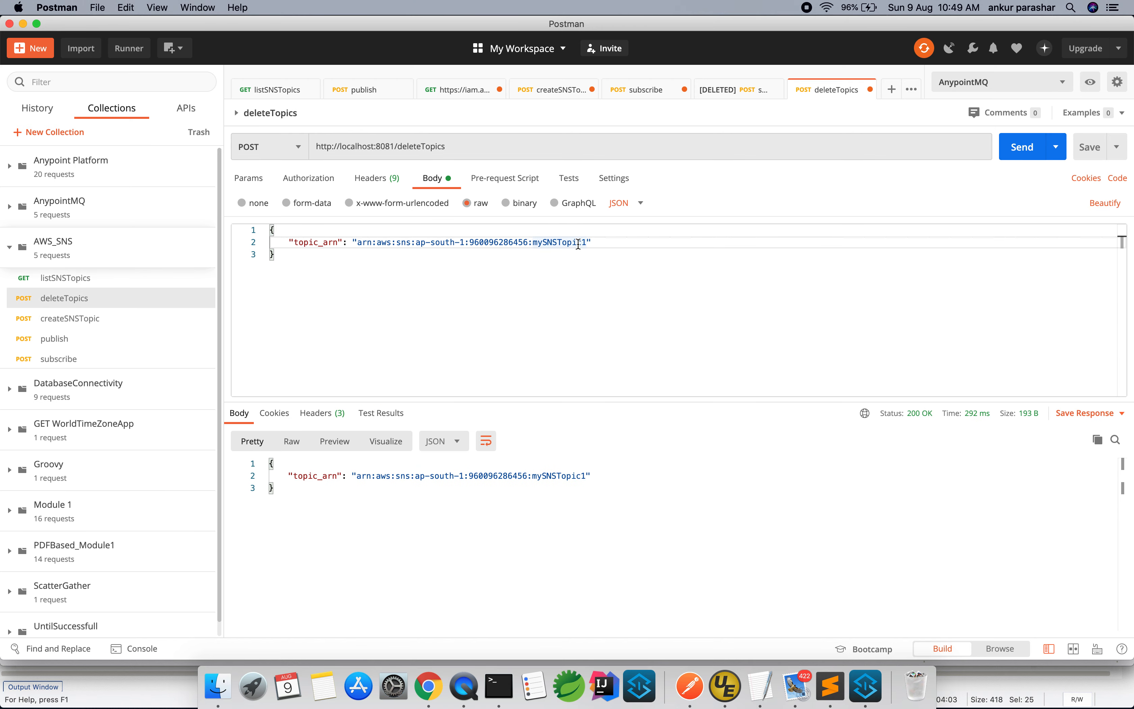
pyautogui.moveTo(587, 242); pyautogui.dragTo(357, 242)
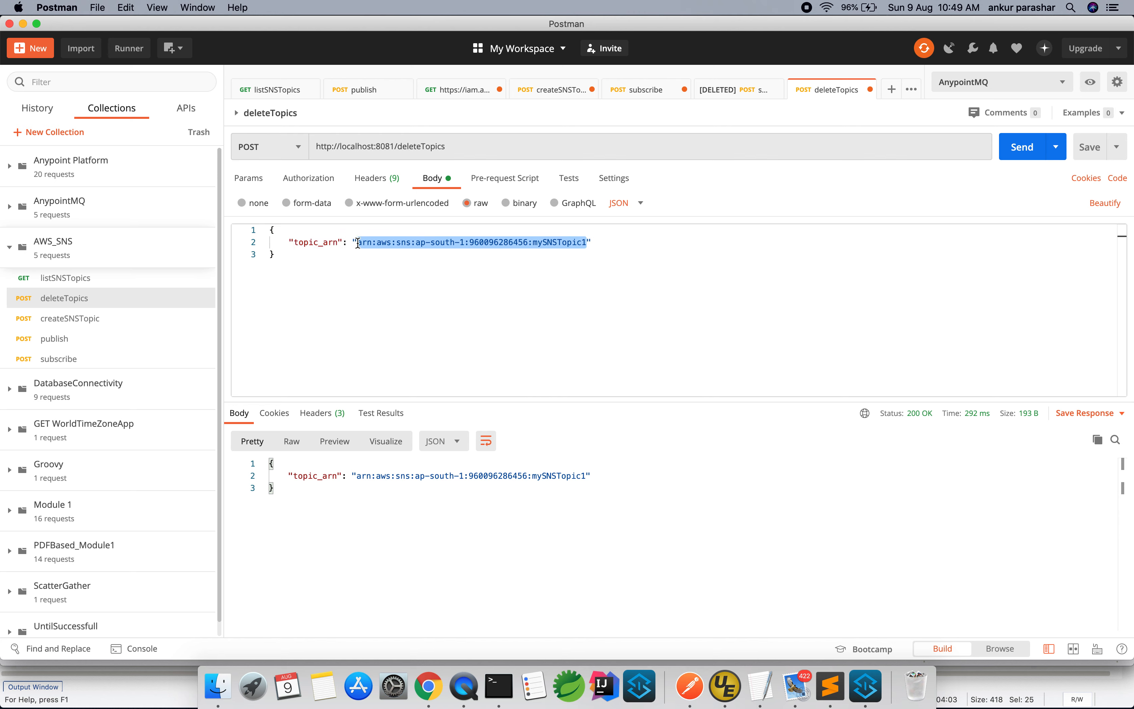
pyautogui.press('super+v')
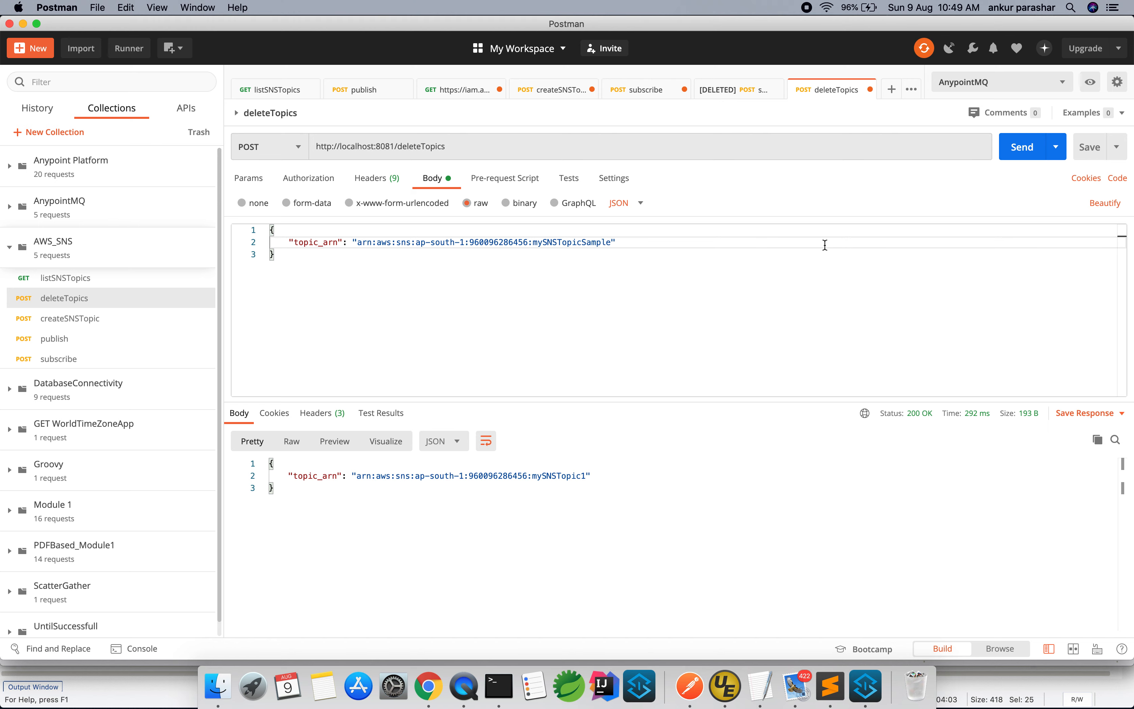
pyautogui.click(1018, 149)
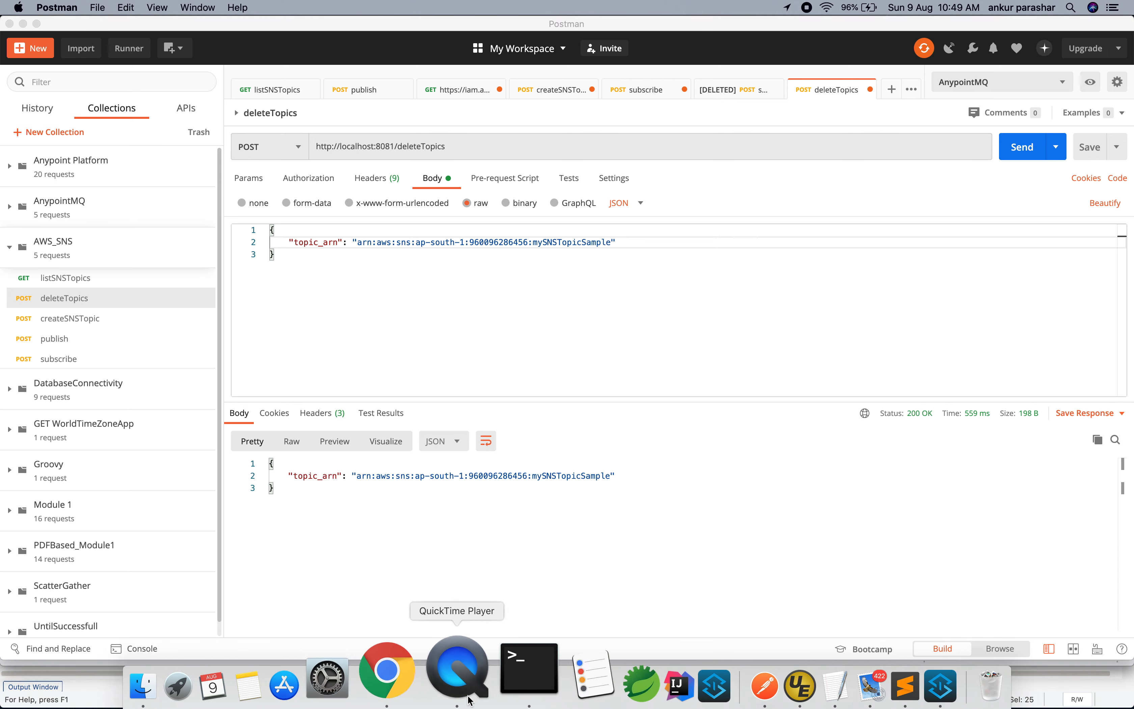
# Step: Switch to Chrome, refresh the SNS topics list to check the deletion of mySNSTopicSample, and return to Postman
pyautogui.click(427, 675)
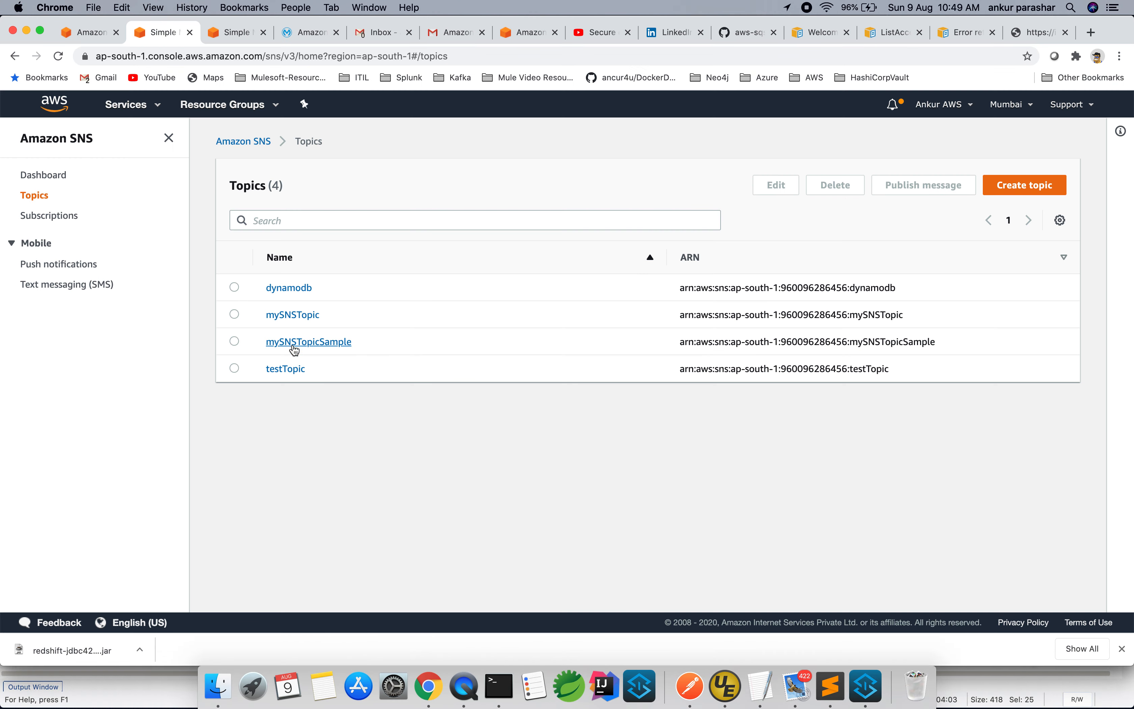
pyautogui.click(58, 56)
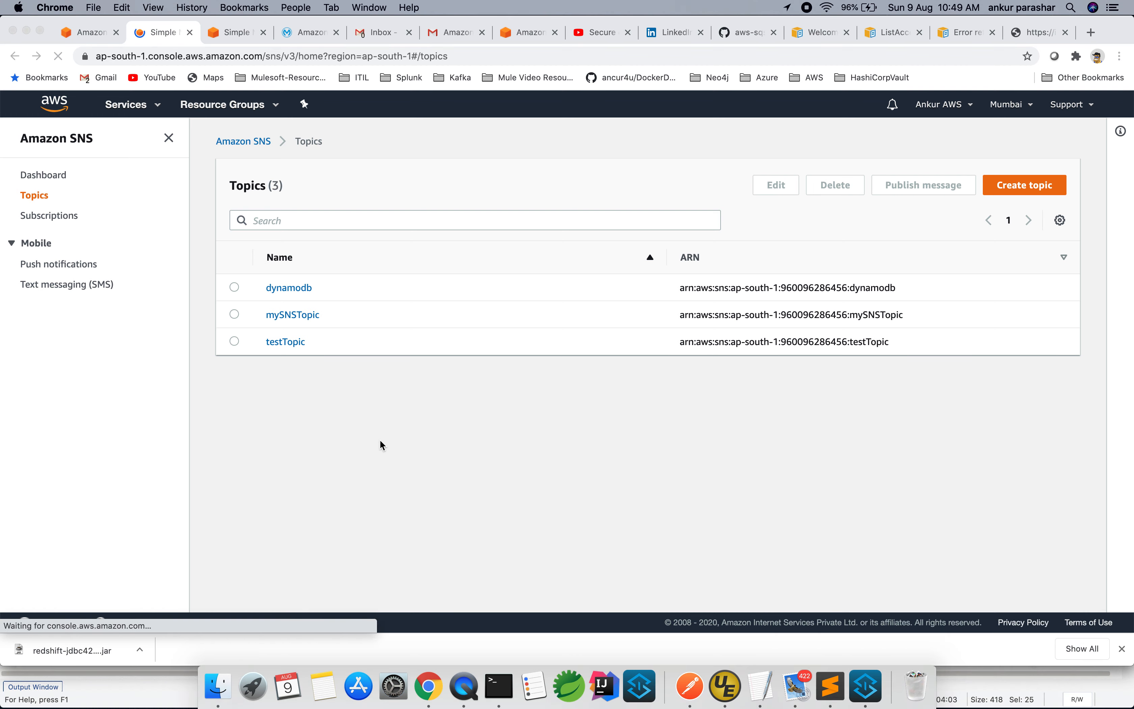
pyautogui.press('super+Tab')
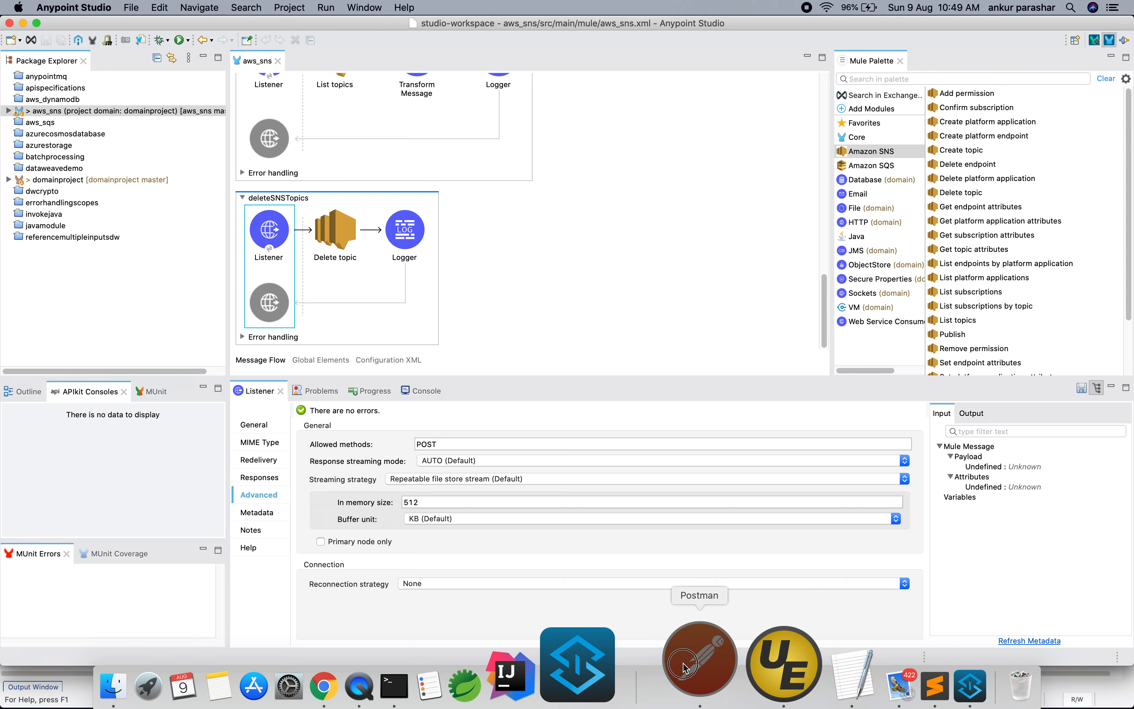
pyautogui.click(699, 680)
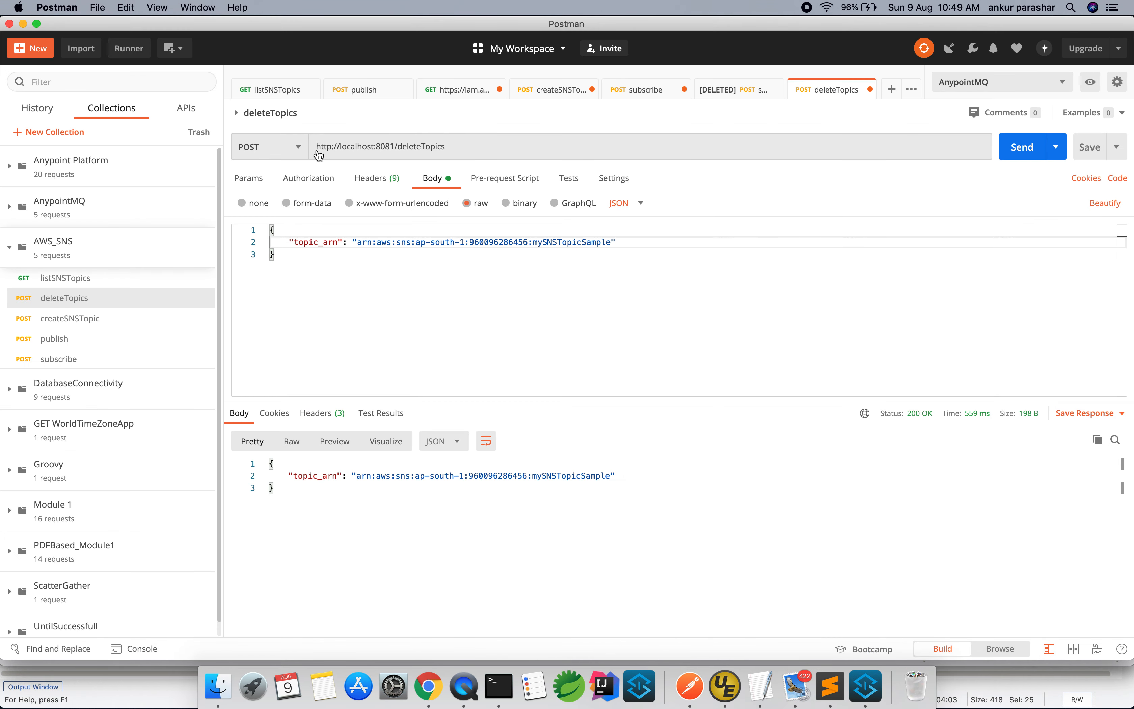
# Step: Send the listSNSTopics request to check the remaining topics and look over the subscribe and publish request bodies
pyautogui.click(131, 287)
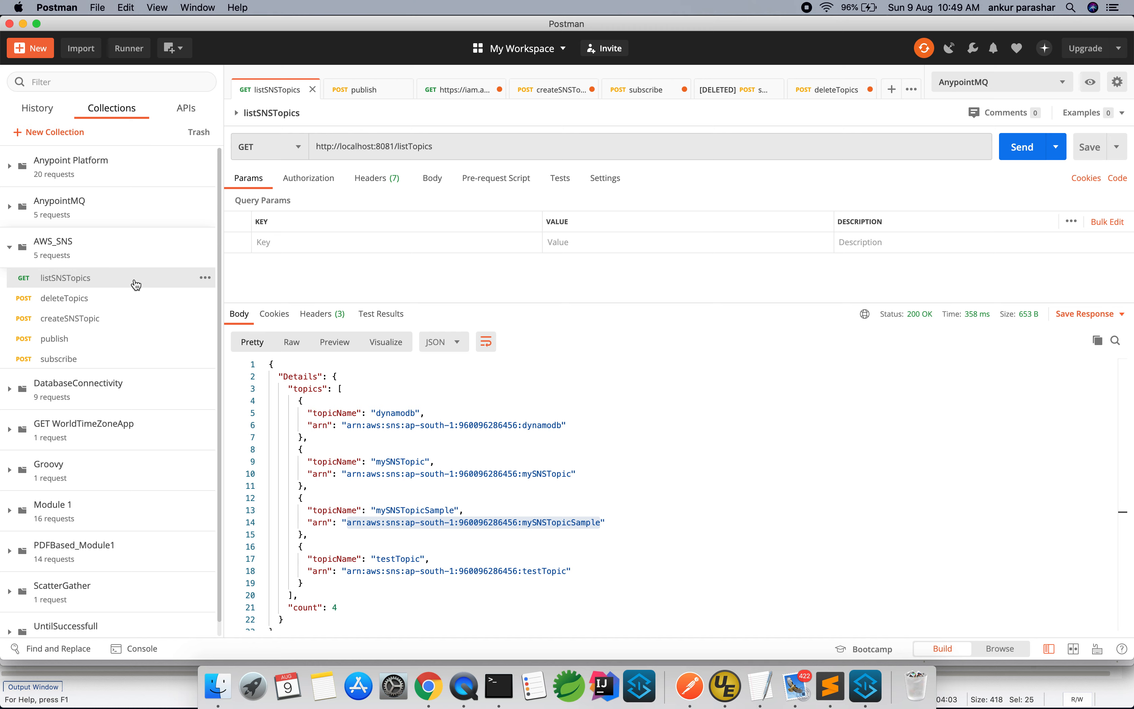
pyautogui.click(1030, 149)
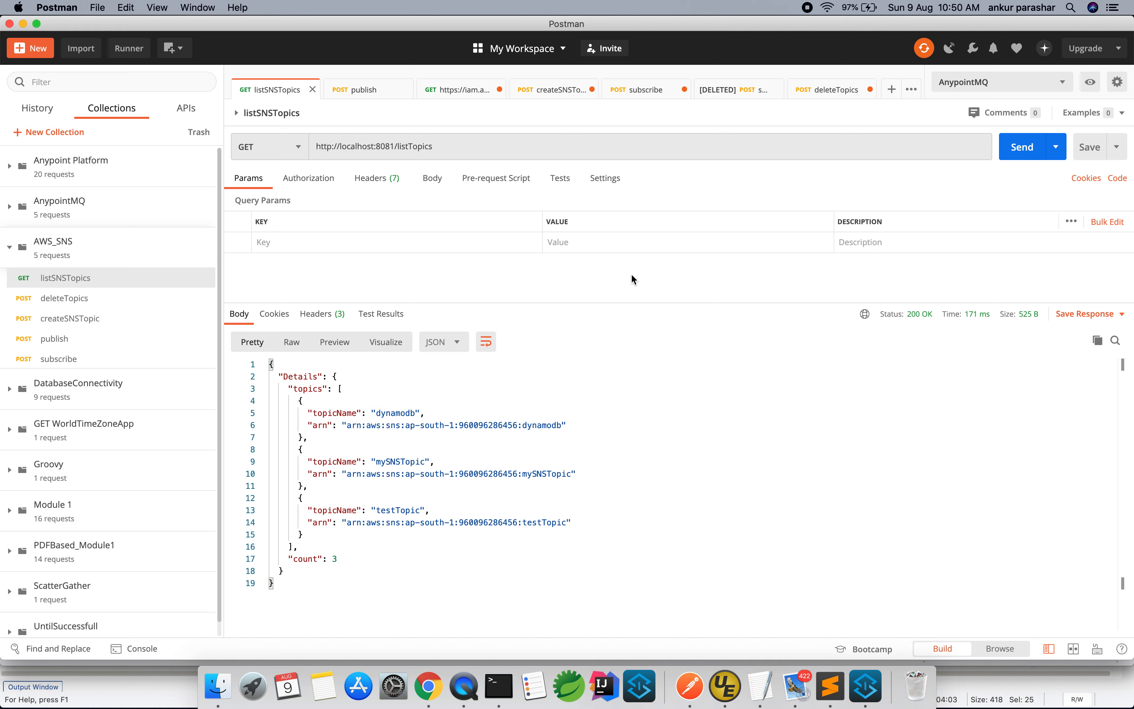
pyautogui.click(96, 341)
pyautogui.click(90, 358)
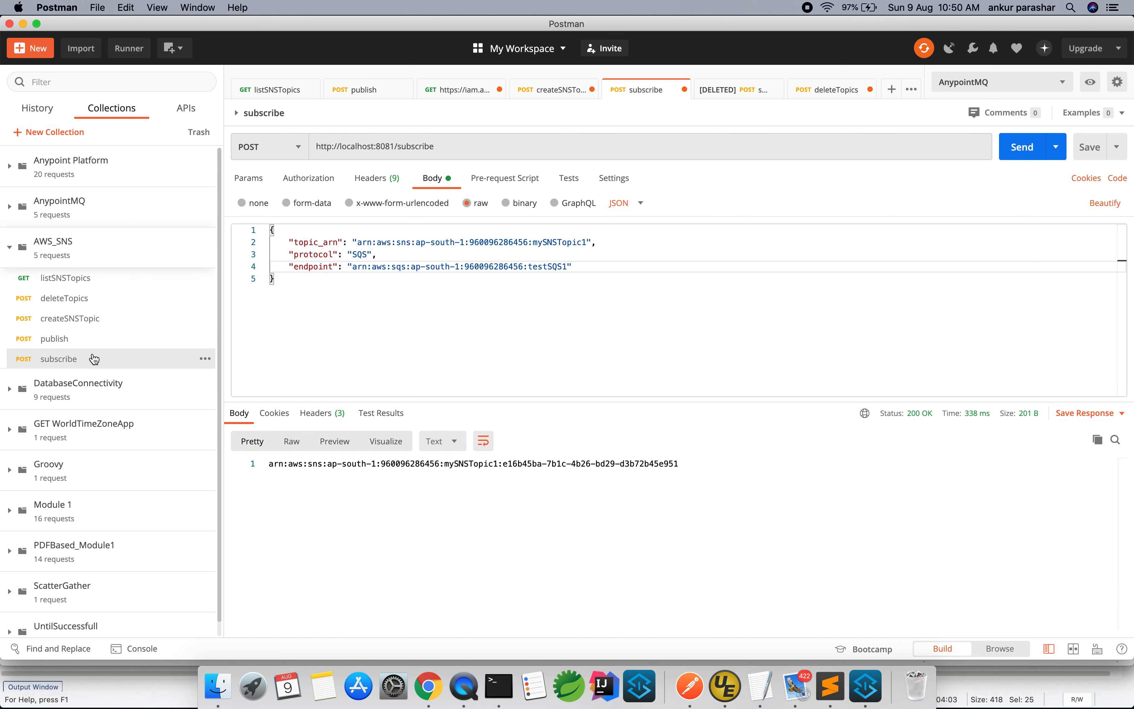
pyautogui.click(102, 342)
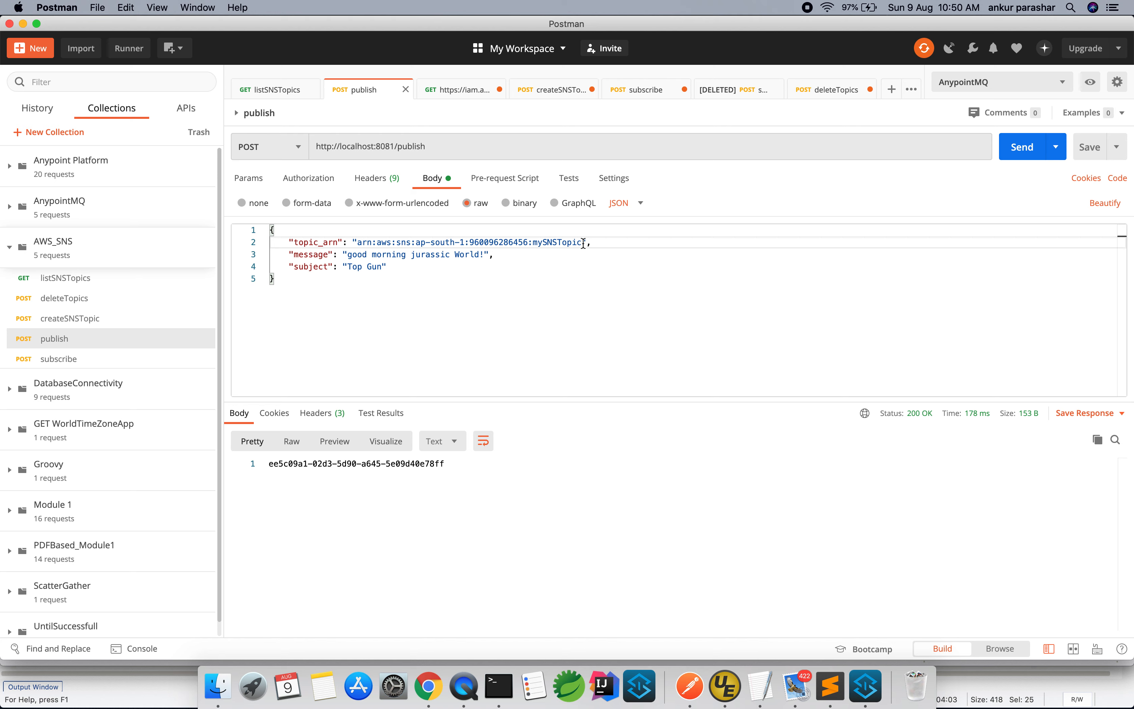
# Step: Send the createSNSTopic request with topicName mySNSTopicSample and select the full topic ARN in the response
pyautogui.click(85, 323)
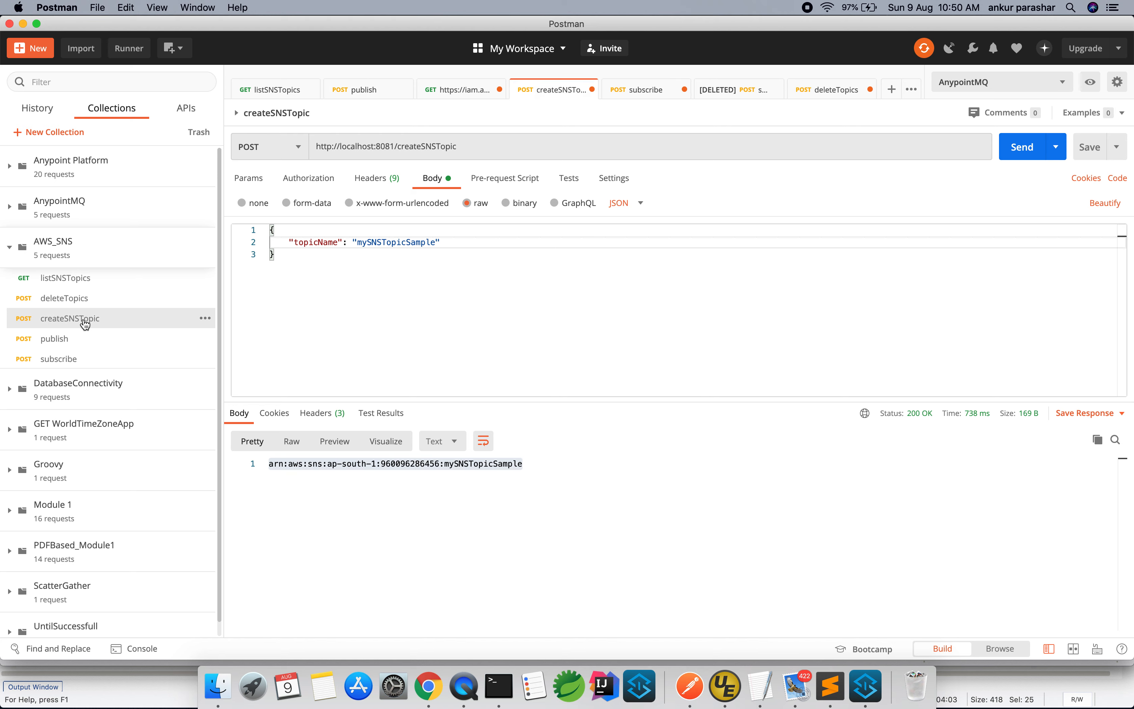
pyautogui.click(1024, 149)
pyautogui.doubleClick(494, 464)
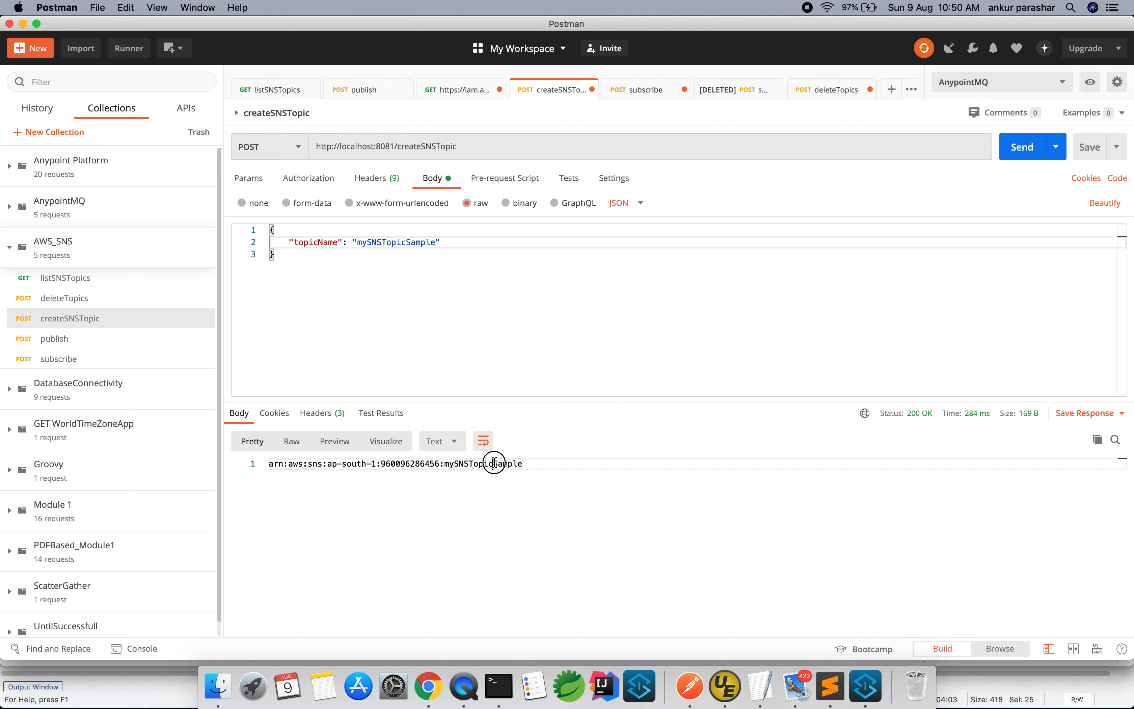
pyautogui.click(575, 471)
pyautogui.moveTo(525, 464); pyautogui.dragTo(264, 464)
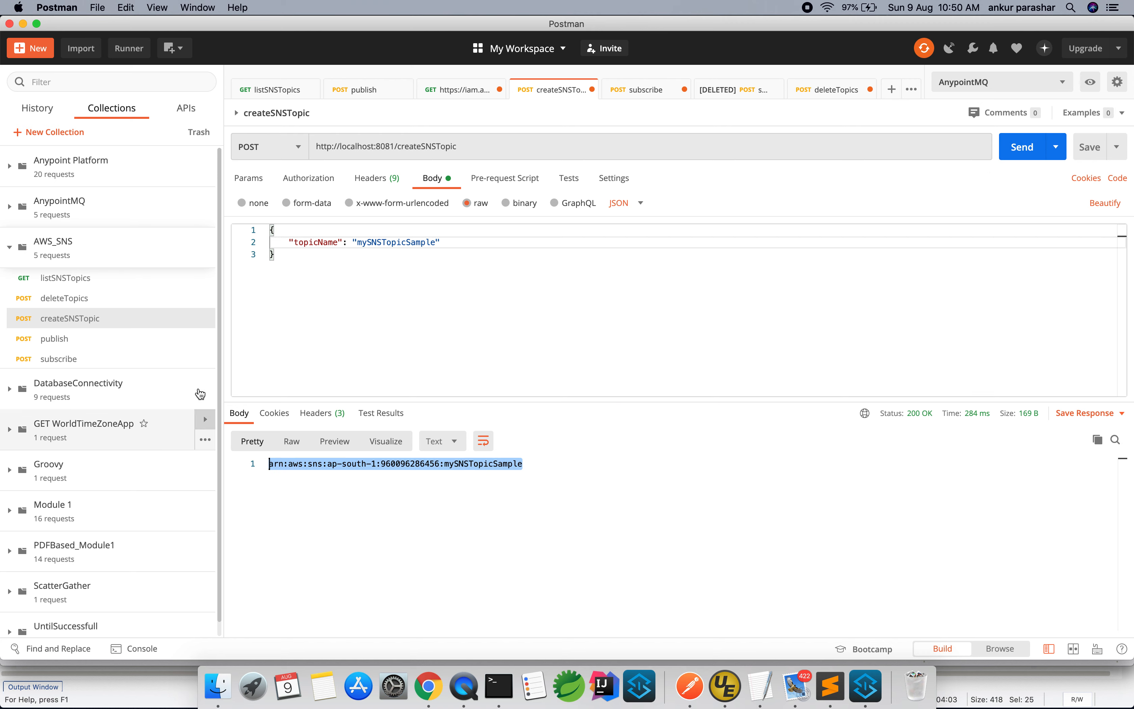
# Step: Review the publish and subscribe requests, switch to Chrome and open the details of mySNSTopic
pyautogui.click(132, 346)
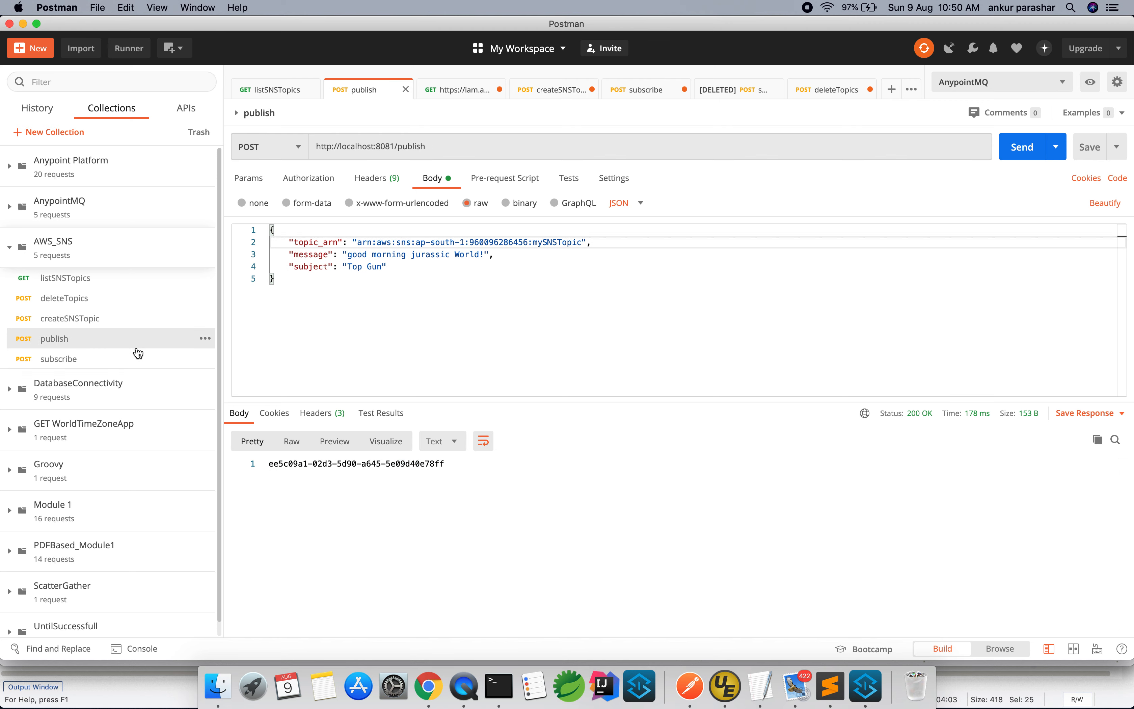
pyautogui.click(107, 359)
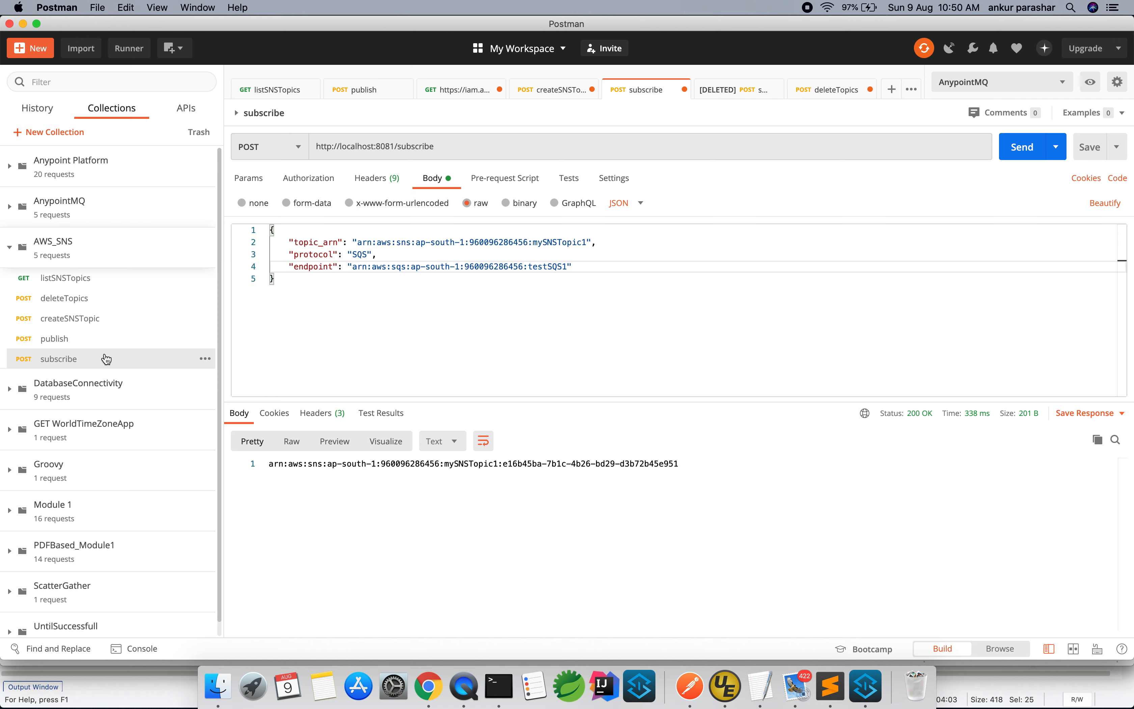
pyautogui.press('super+Tab')
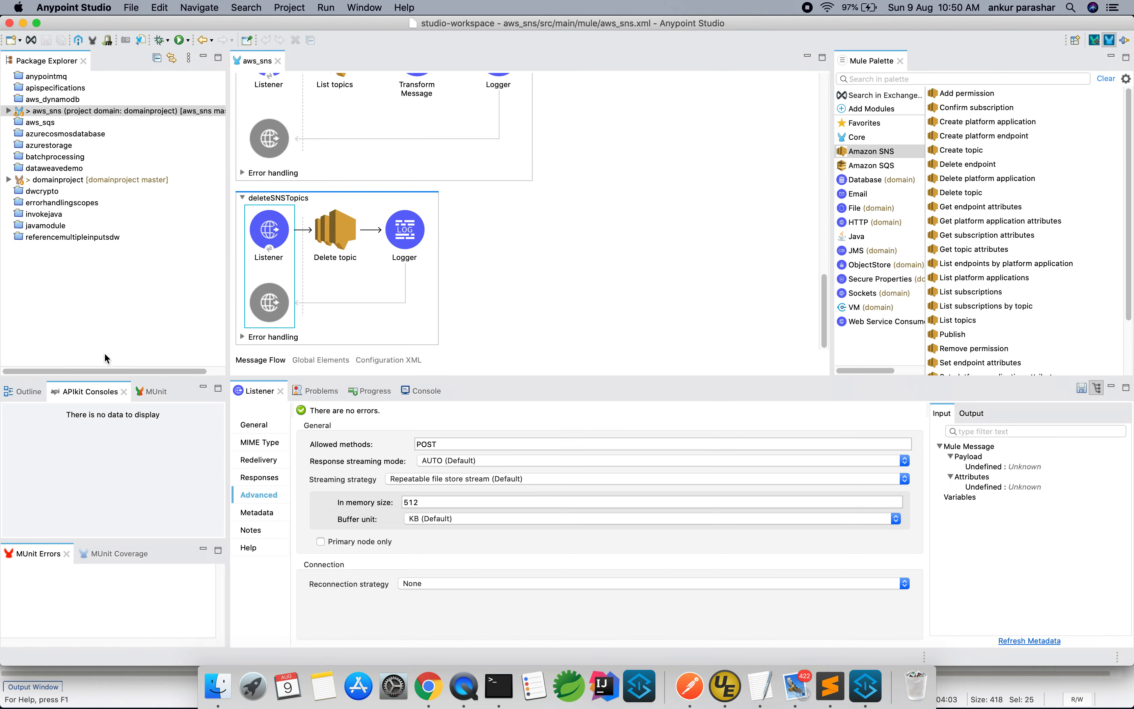
pyautogui.click(438, 657)
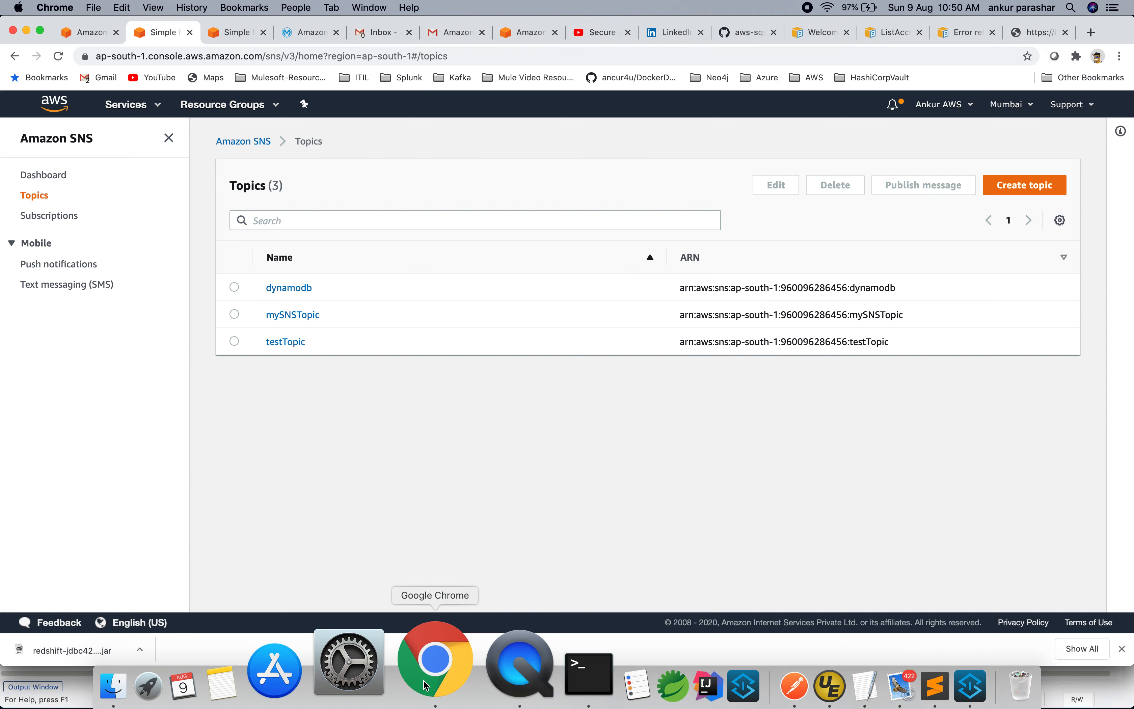
pyautogui.click(300, 317)
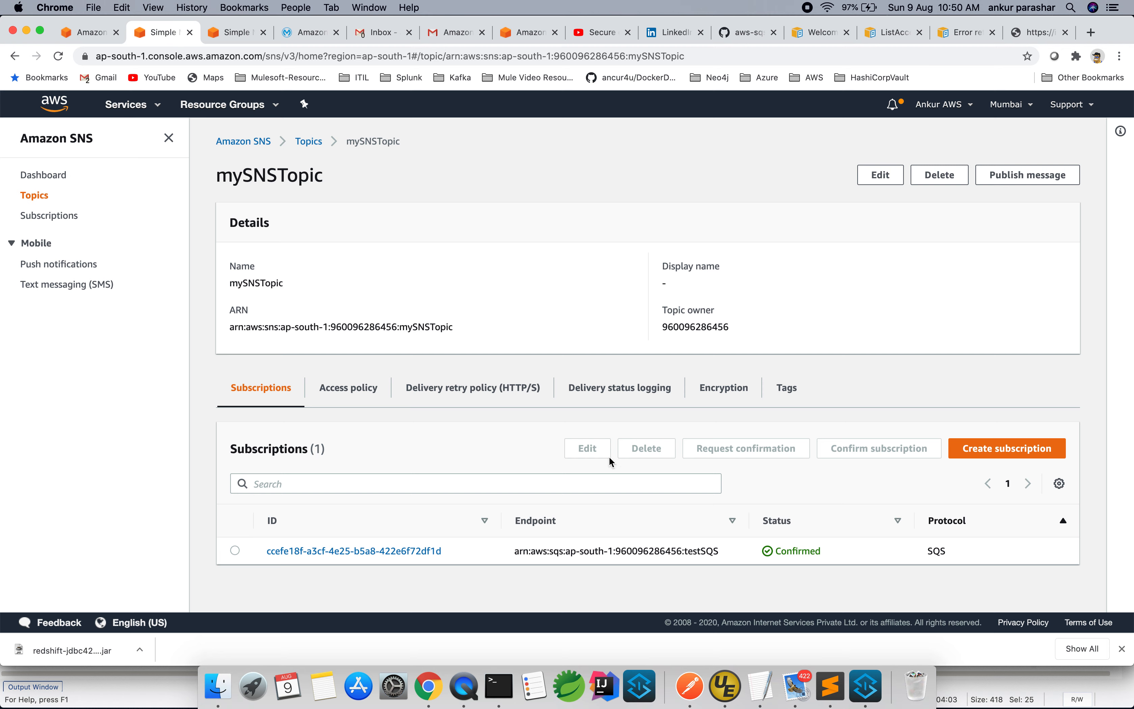
# Step: Create a subscription on mySNSTopic with the Amazon SQS protocol and the mySQSQueue endpoint
pyautogui.click(1006, 452)
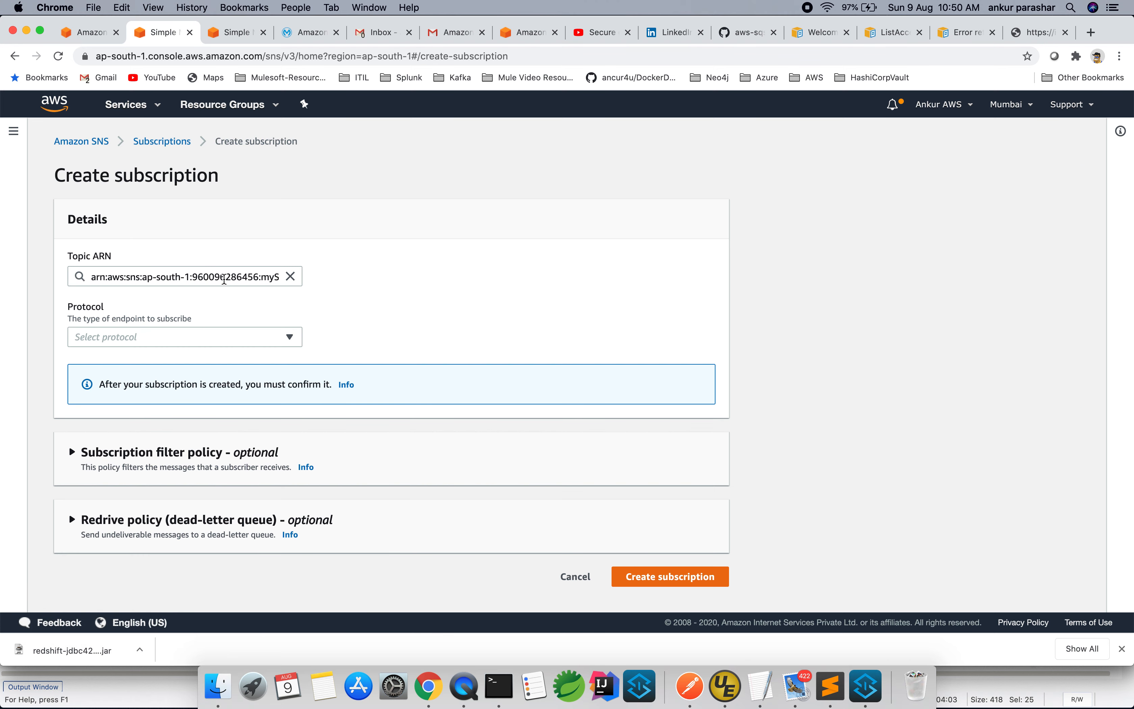
pyautogui.moveTo(220, 277); pyautogui.dragTo(336, 281)
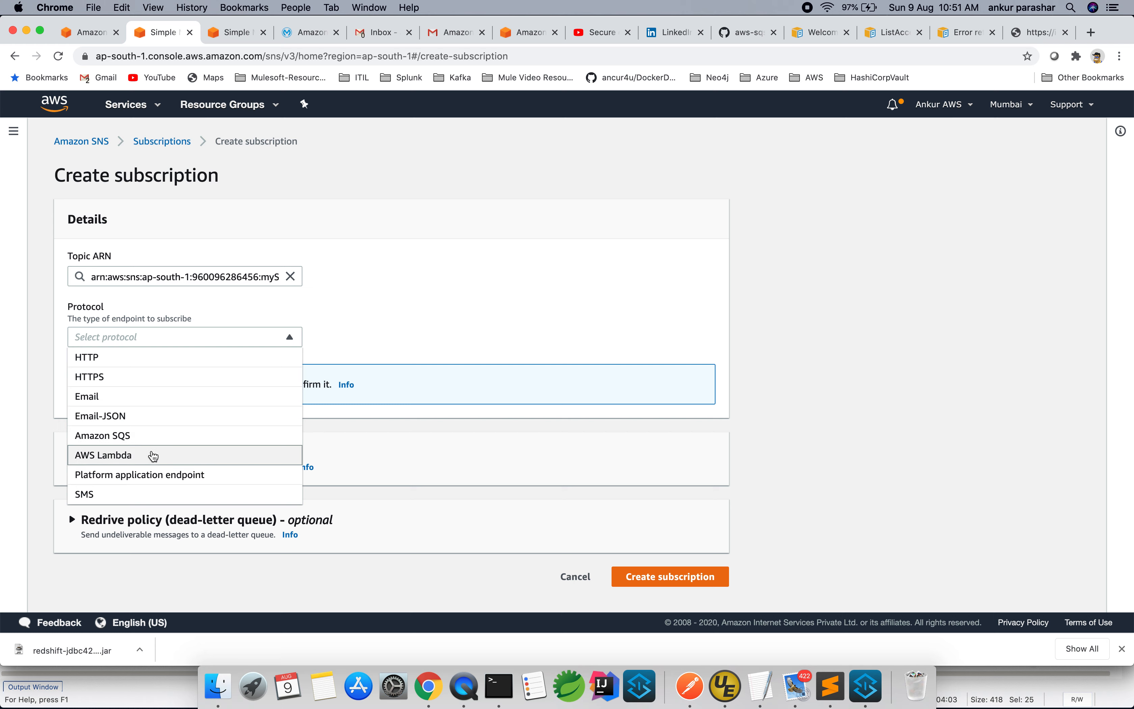
pyautogui.click(167, 435)
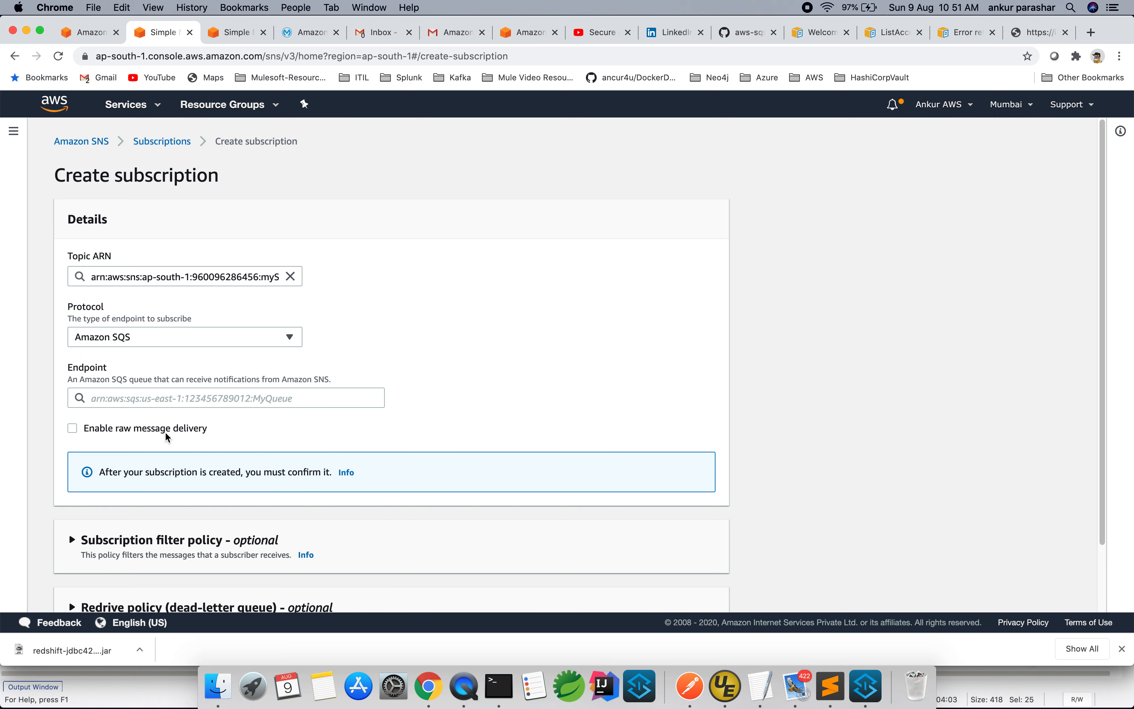
pyautogui.click(222, 400)
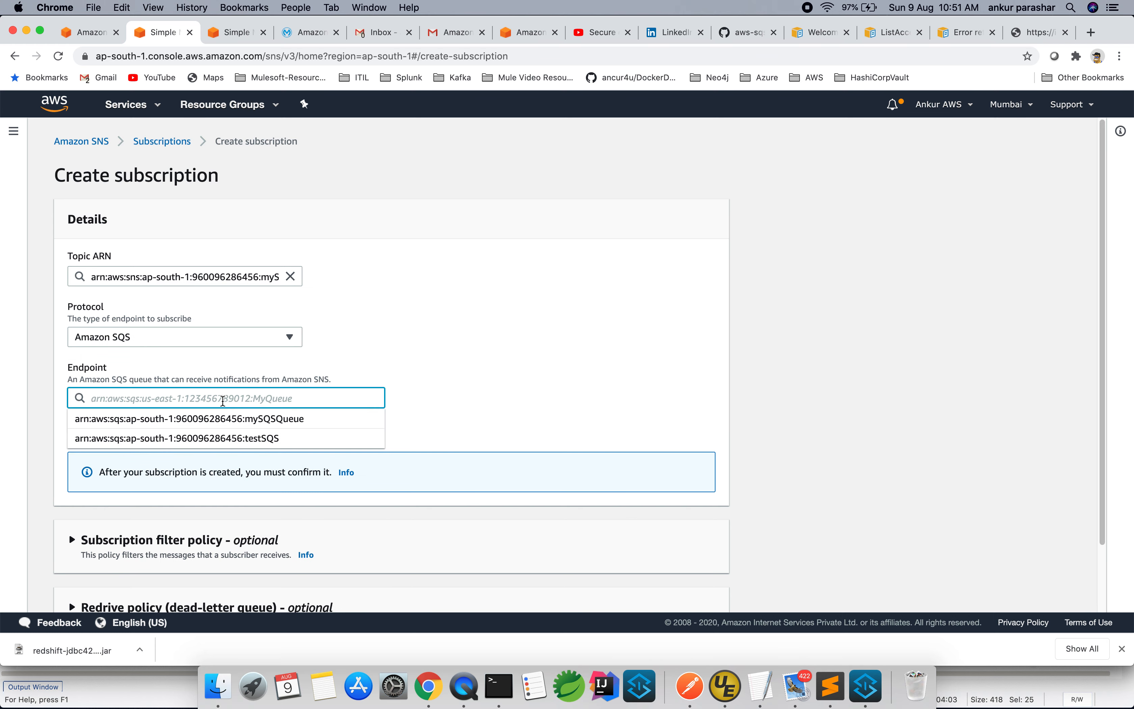
pyautogui.click(311, 424)
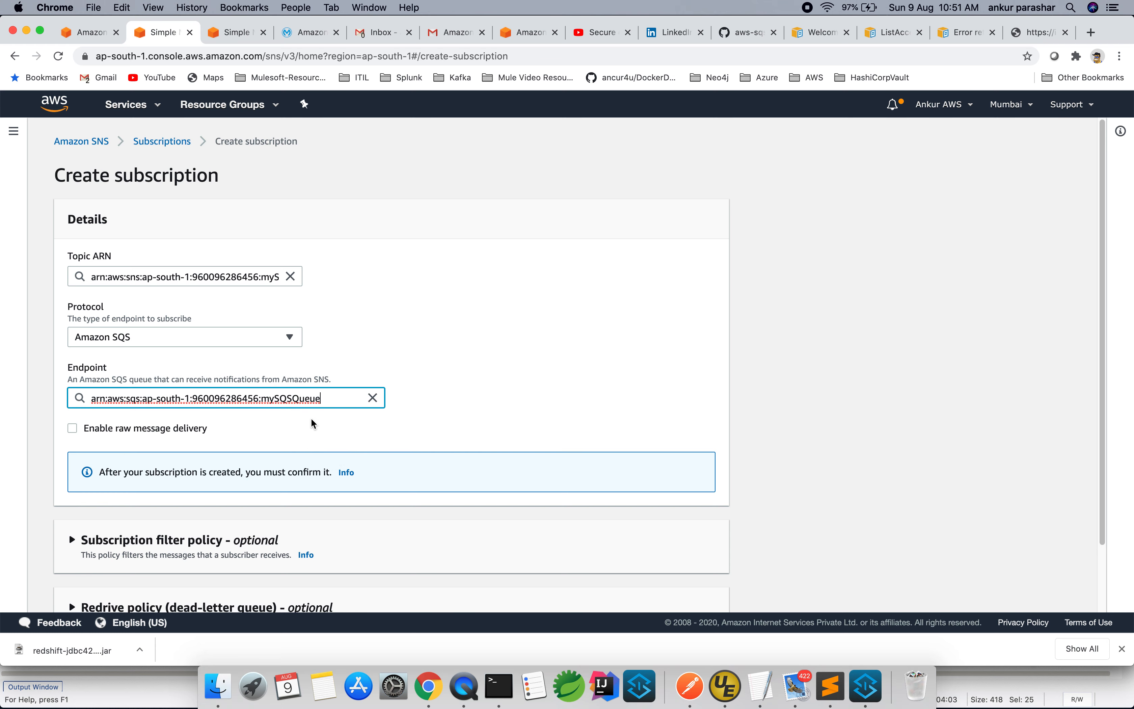
pyautogui.scroll(-2, 525, 420)
pyautogui.click(679, 588)
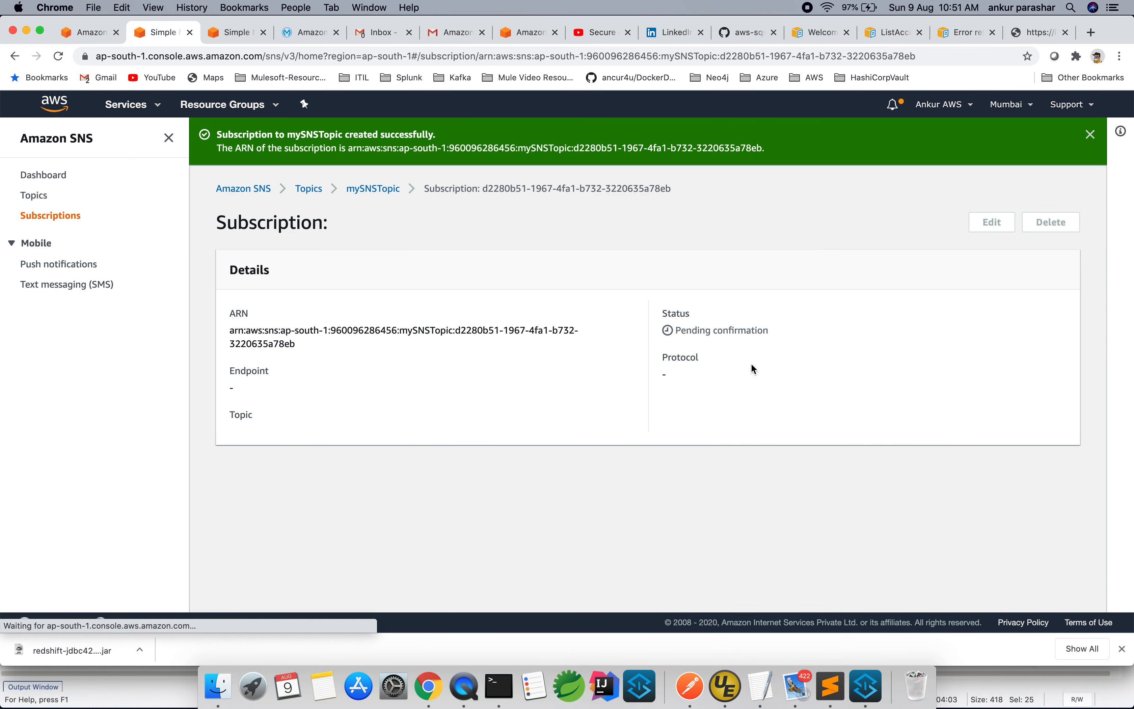
# Step: Review the mySQSQueue subscription's details and delete the subscription
pyautogui.scroll(-3, 752, 366)
pyautogui.scroll(3, 751, 369)
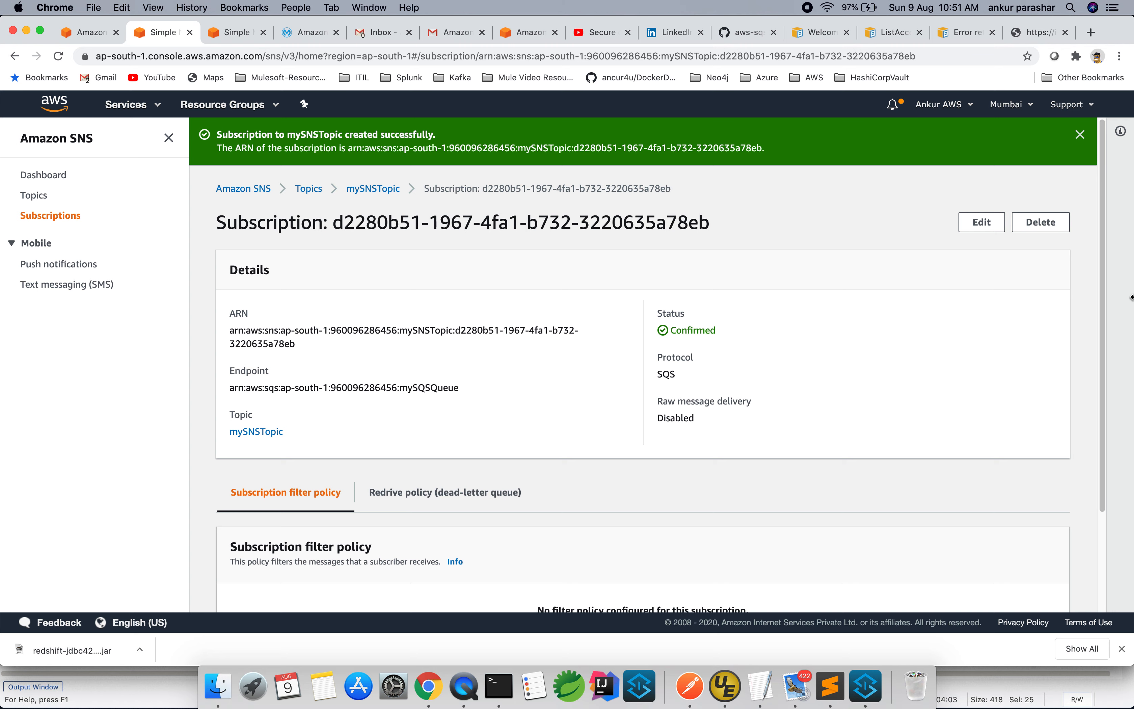
pyautogui.click(1056, 225)
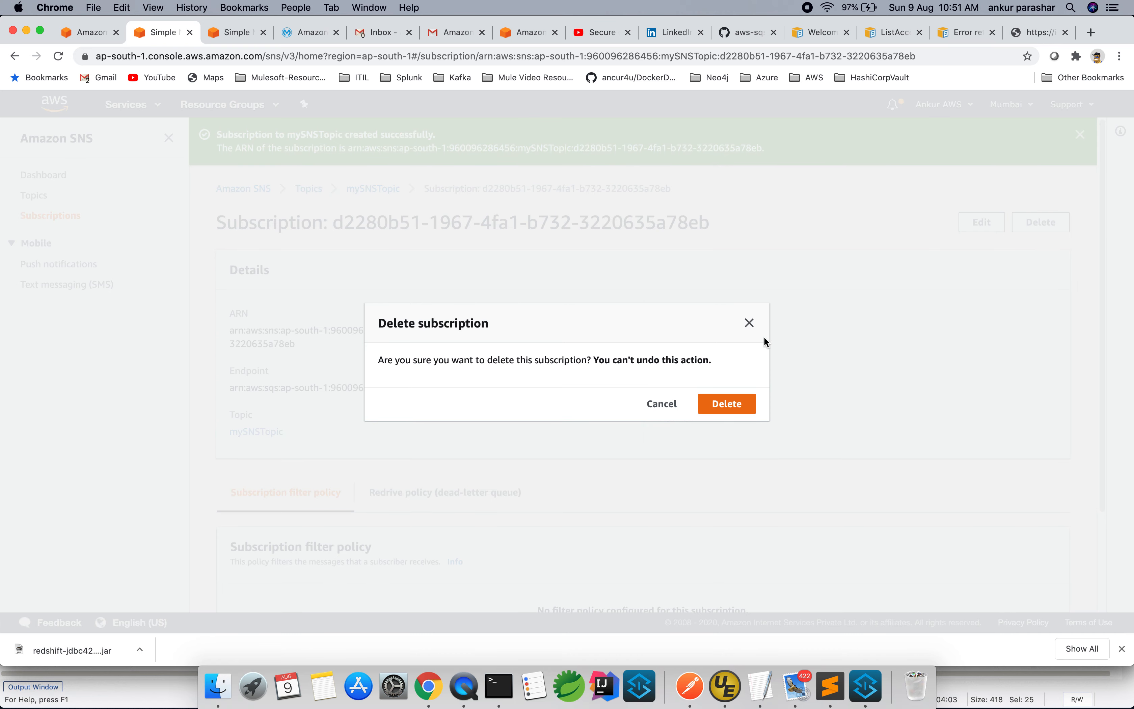
pyautogui.click(712, 417)
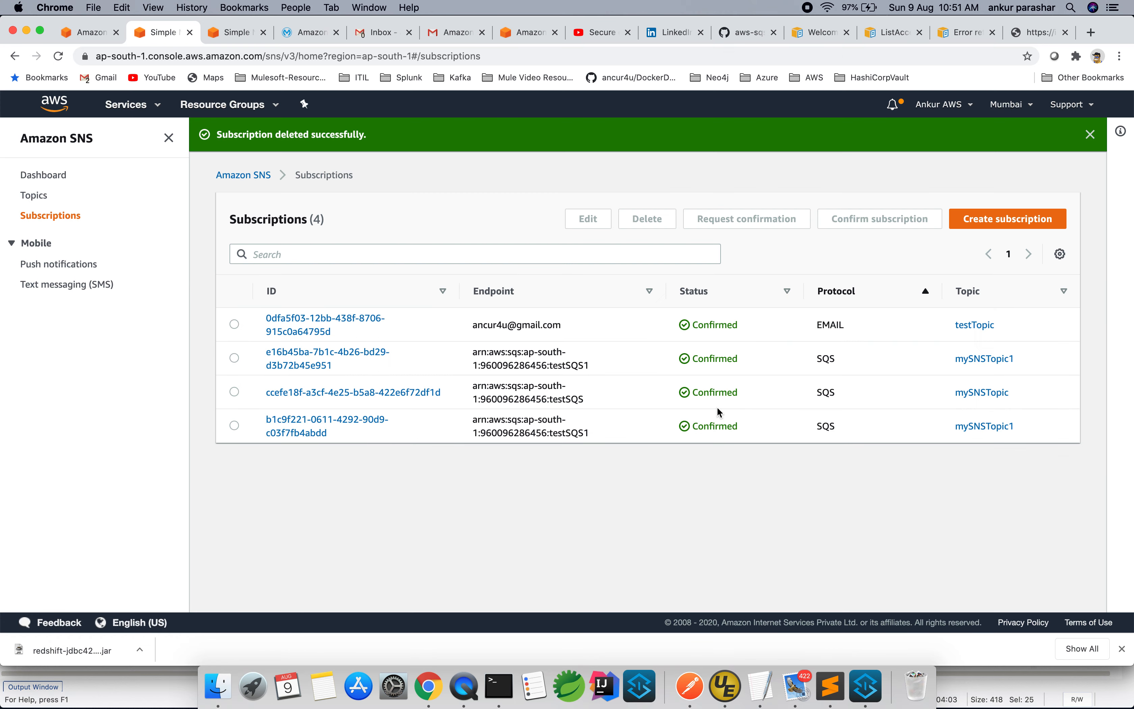
# Step: Go through the SNS dashboard to the topics list and examine the subscriptions of mySNSTopic and mySNSTopicSample
pyautogui.click(264, 177)
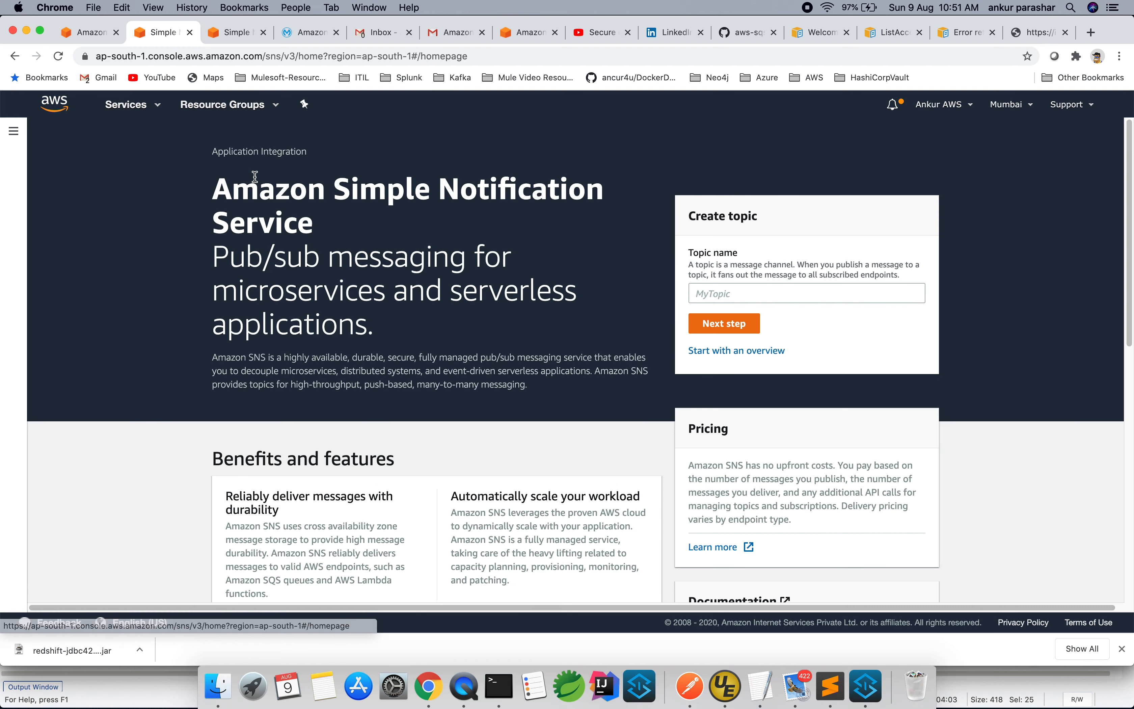
pyautogui.click(14, 131)
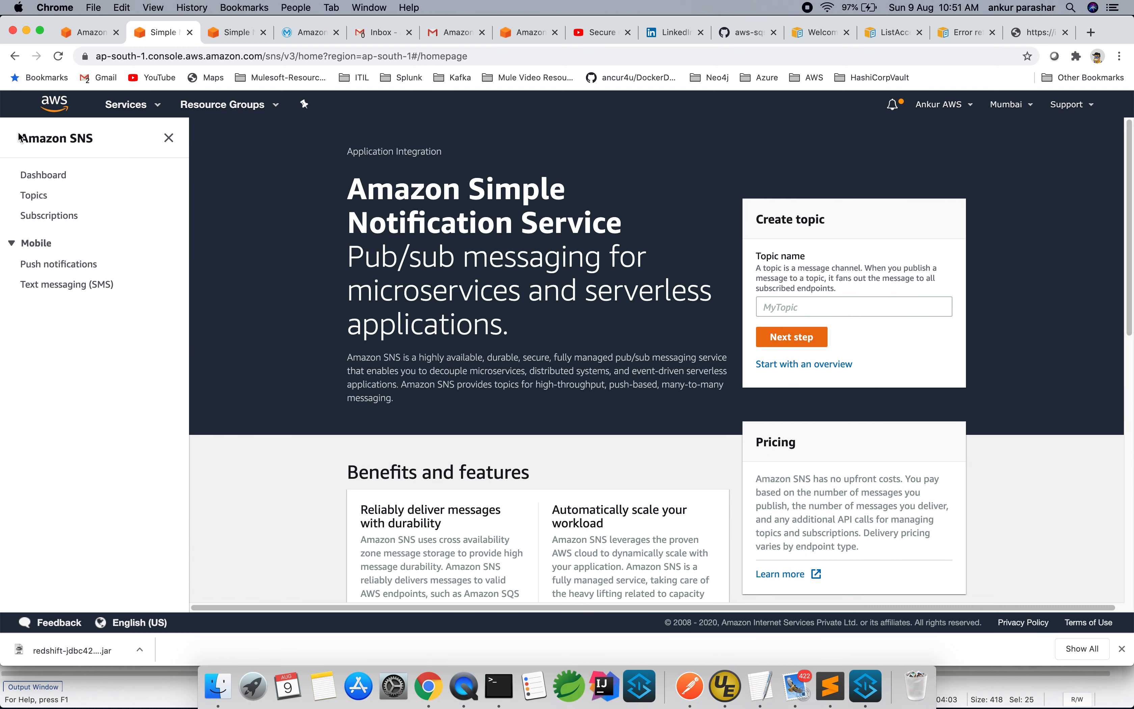
pyautogui.click(52, 175)
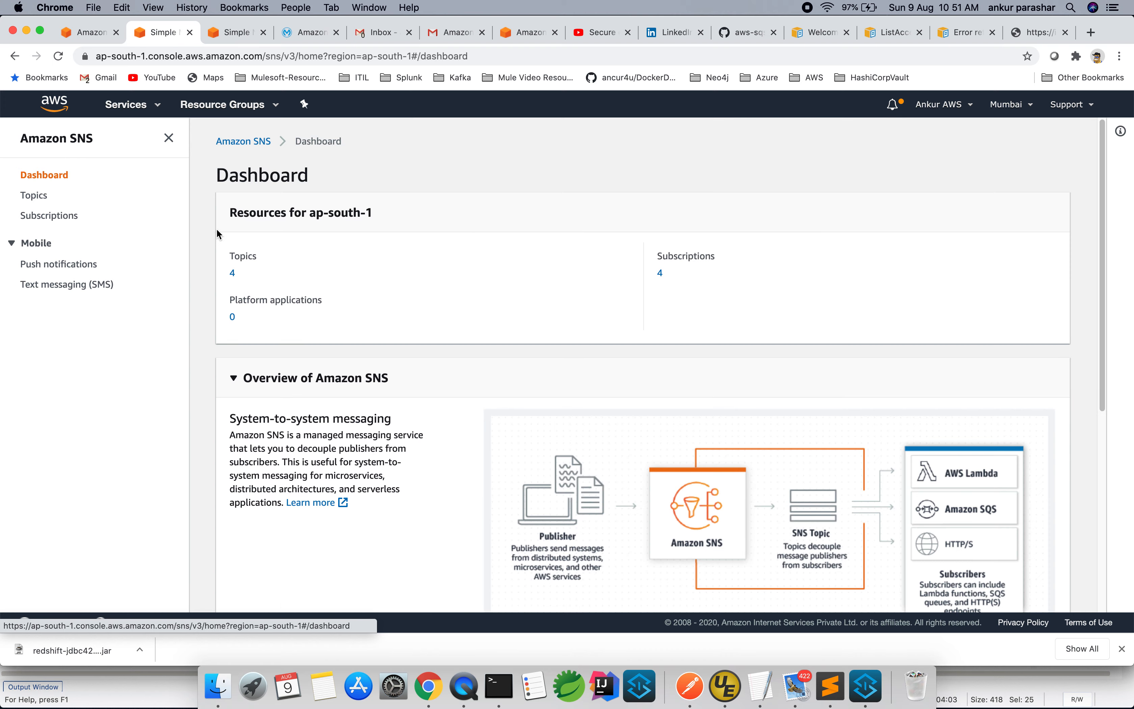
pyautogui.click(232, 274)
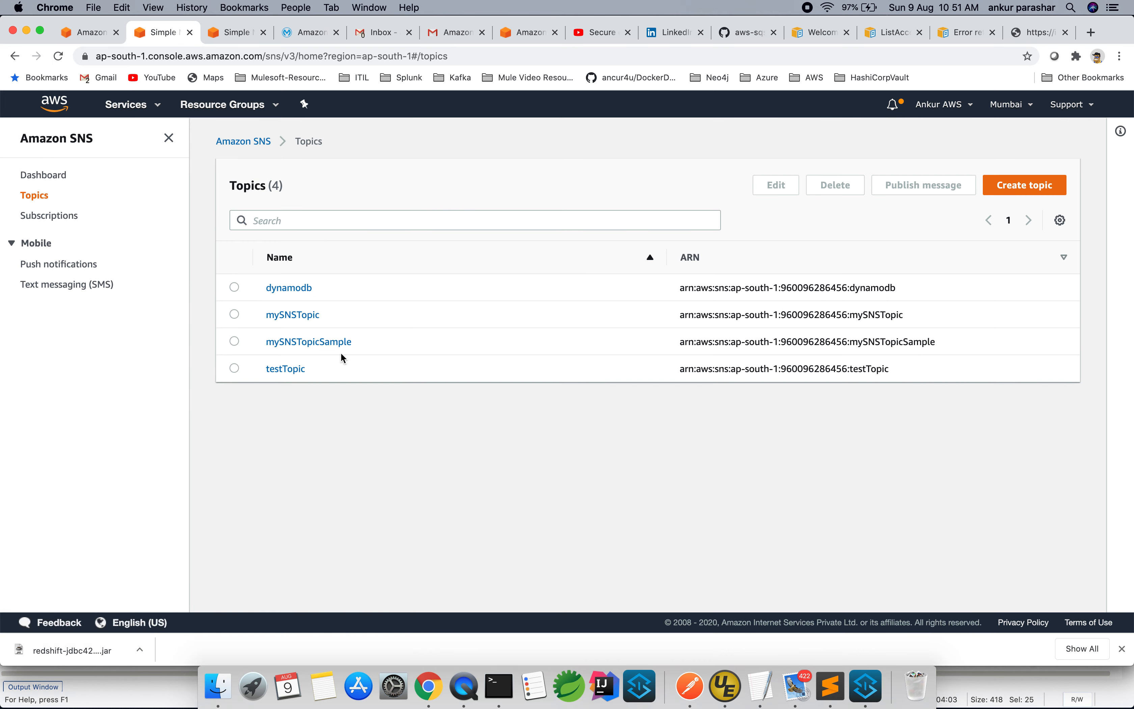
pyautogui.click(311, 315)
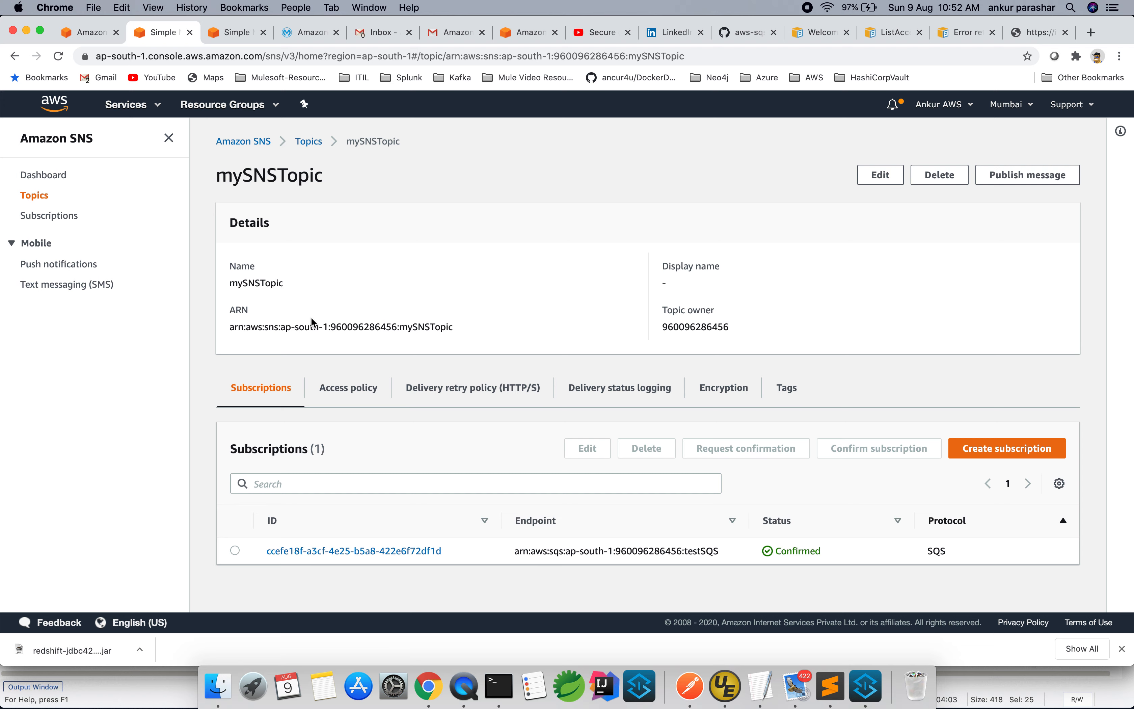
pyautogui.click(309, 141)
pyautogui.click(334, 342)
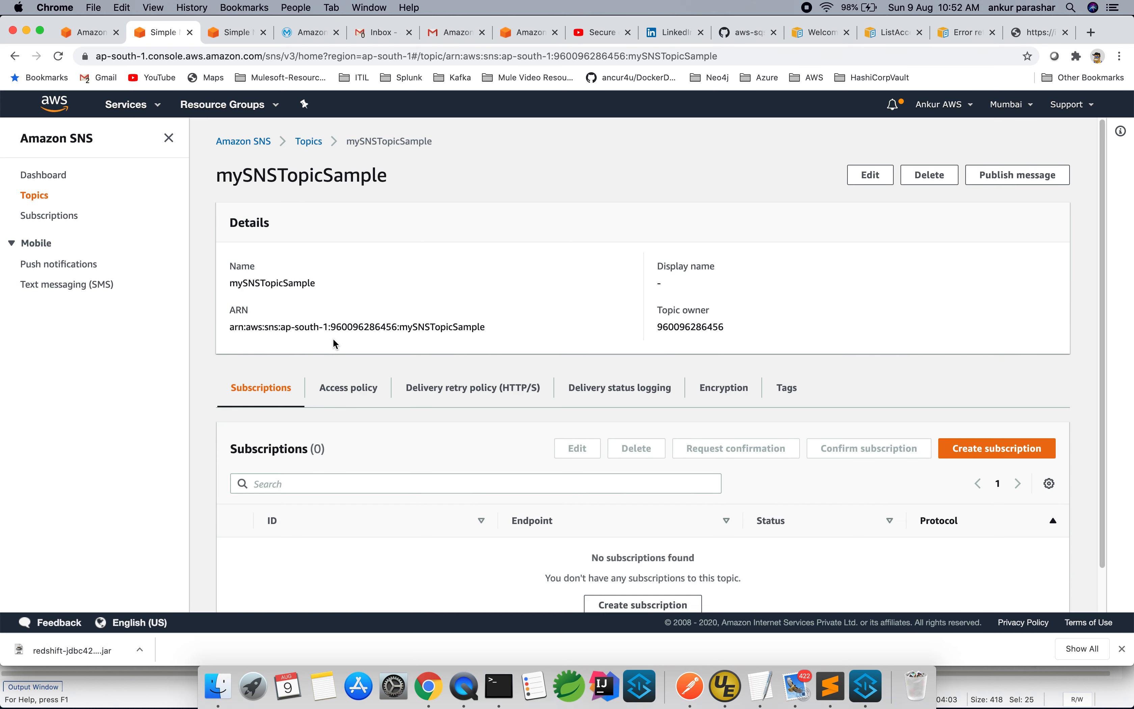
pyautogui.scroll(-1, 555, 361)
pyautogui.scroll(1, 554, 360)
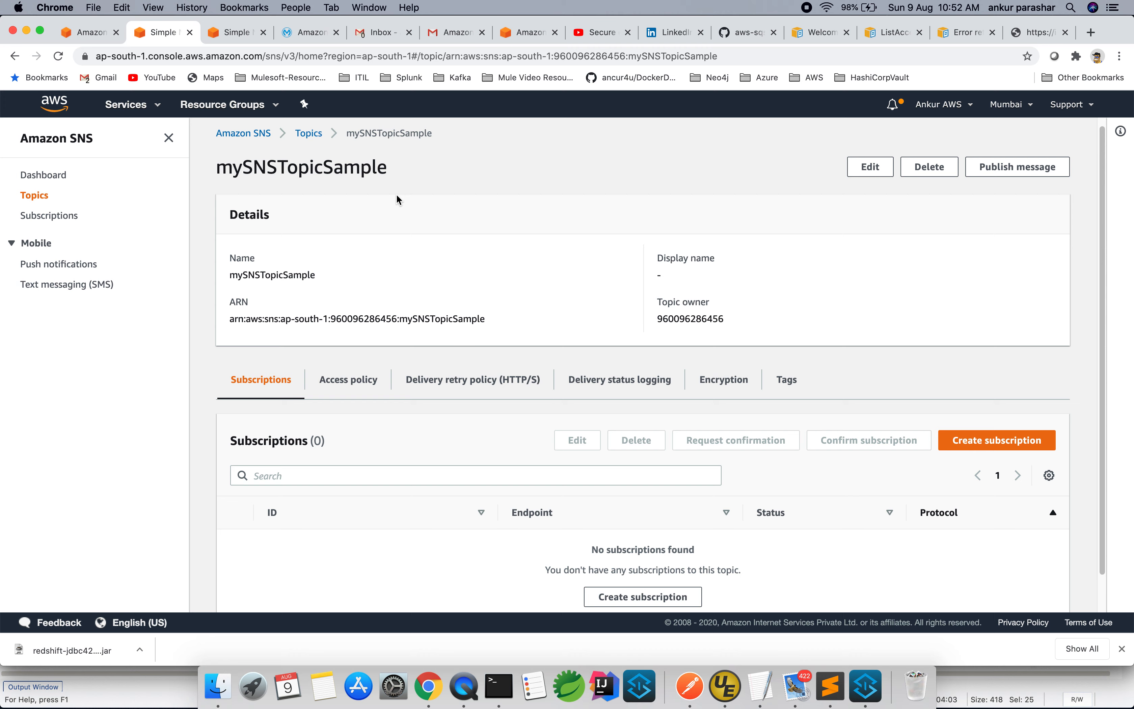
# Step: Try to sign in to the AWS console as root user by entering the account password in the sign-in tab
pyautogui.click(94, 42)
pyautogui.click(298, 386)
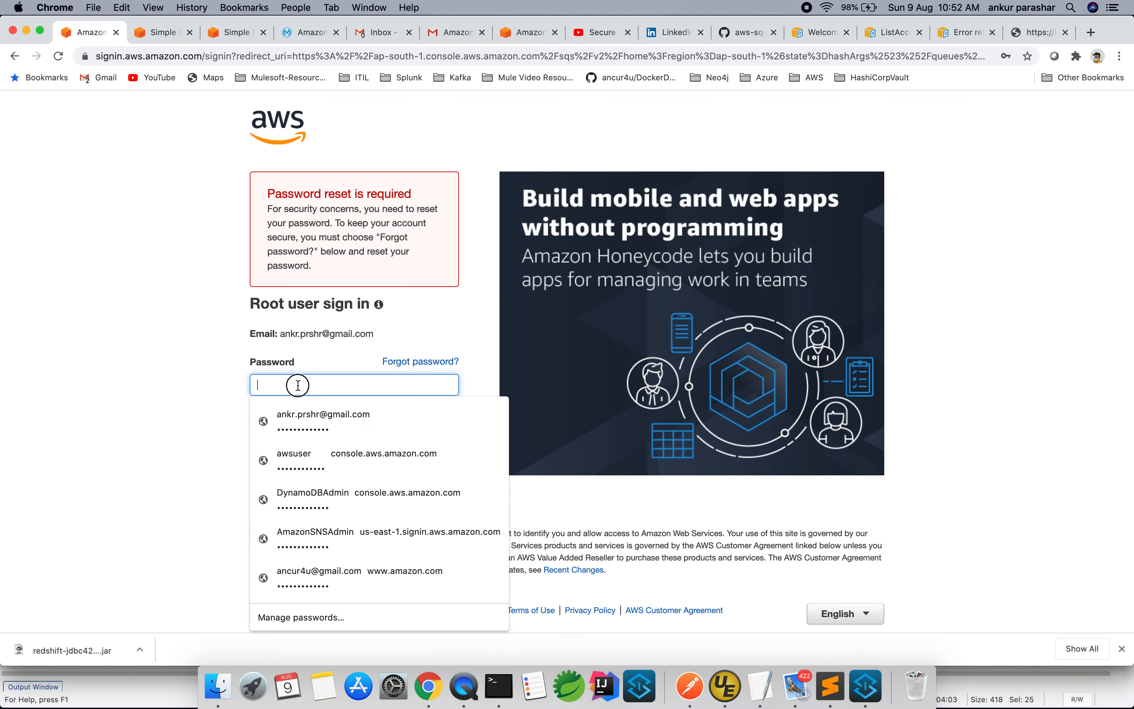
pyautogui.click(309, 414)
pyautogui.click(312, 422)
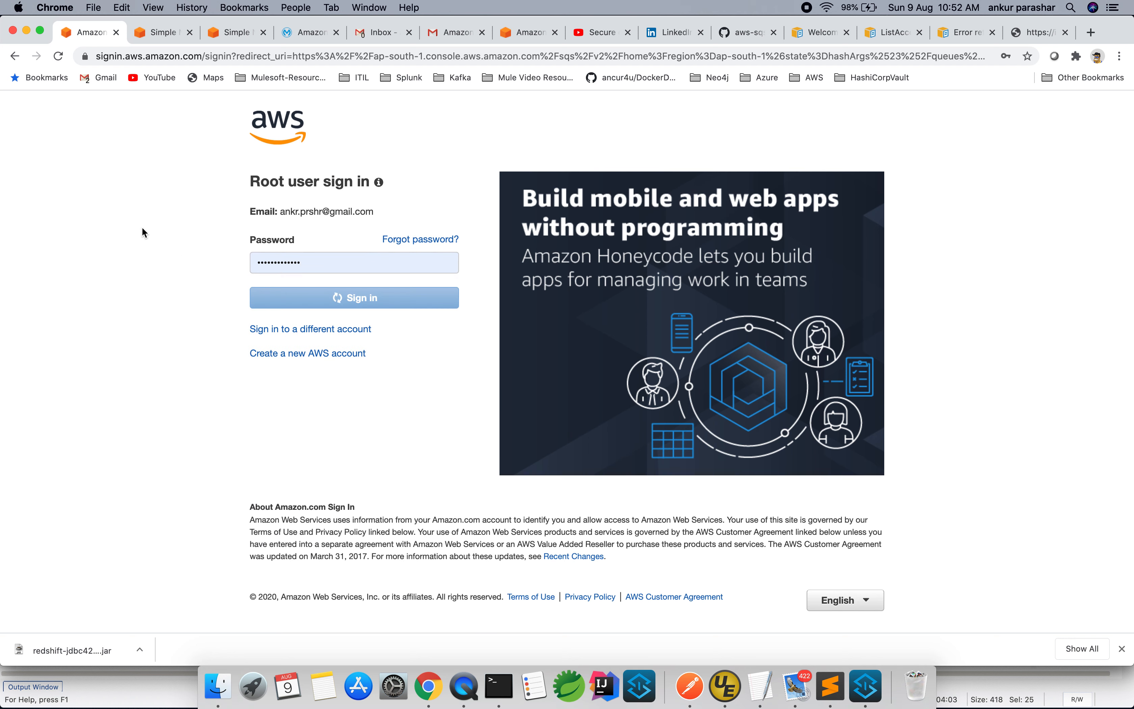
pyautogui.doubleClick(333, 375)
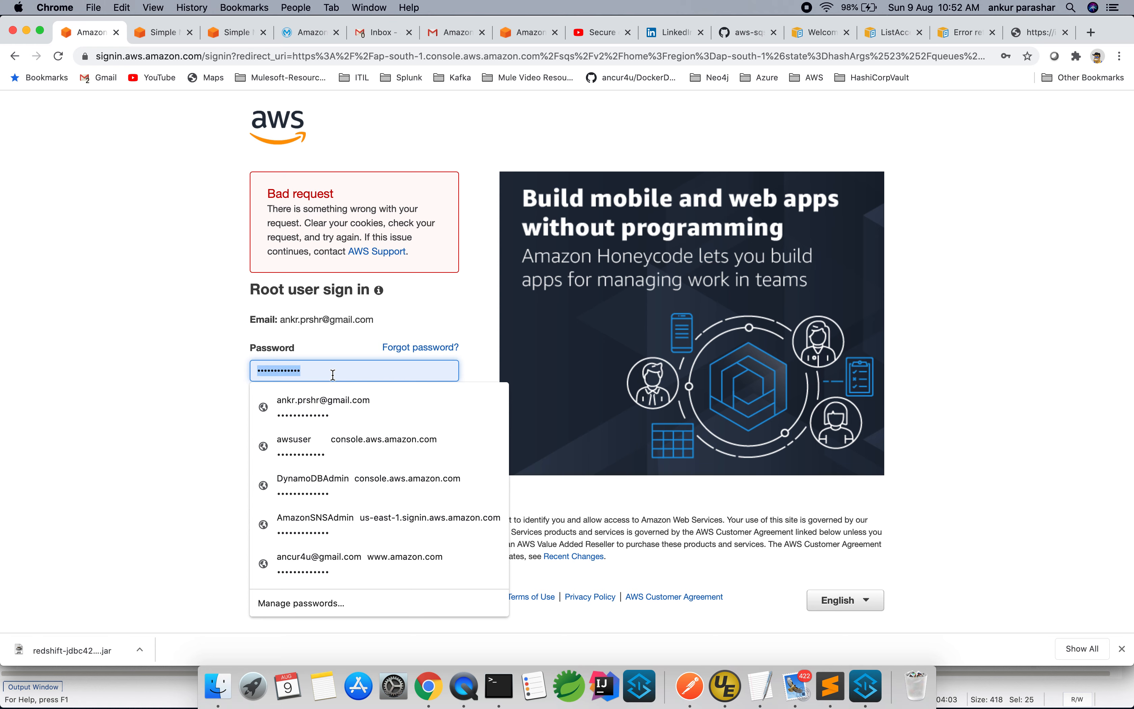
pyautogui.write('•')
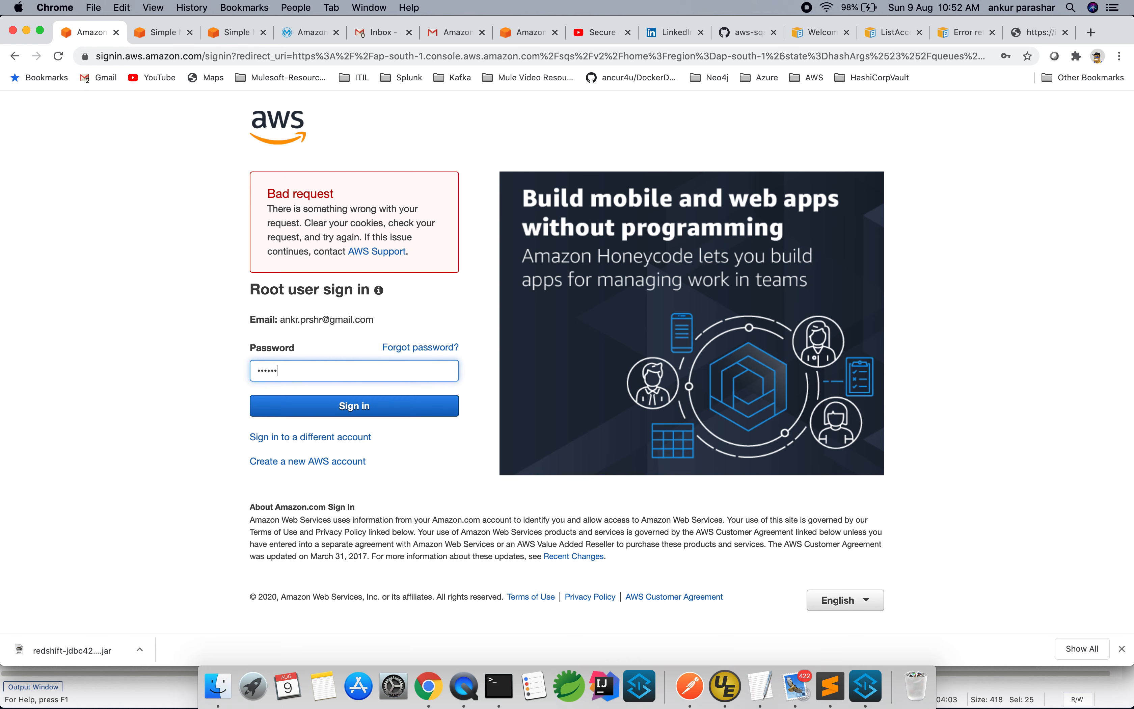
pyautogui.write('••••••••••••')
pyautogui.press('Return')
# Step: Close the AWS sign-in tab and open the Simple Queue Service queues list from the SNS console
pyautogui.click(116, 33)
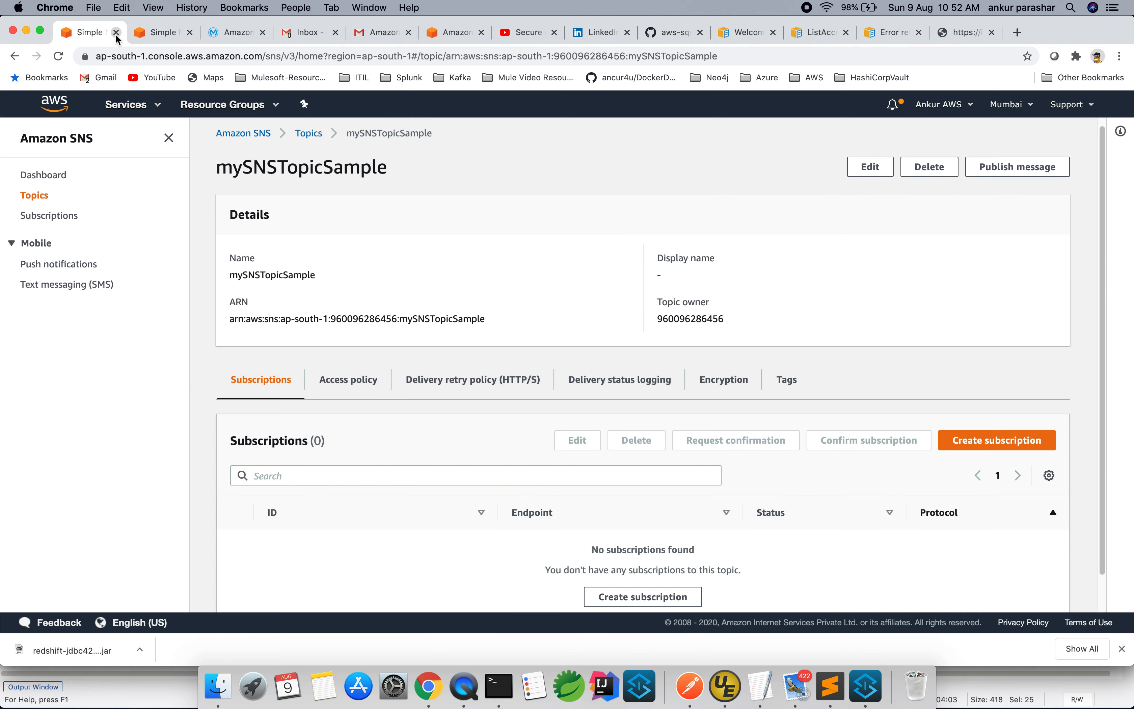
pyautogui.click(123, 104)
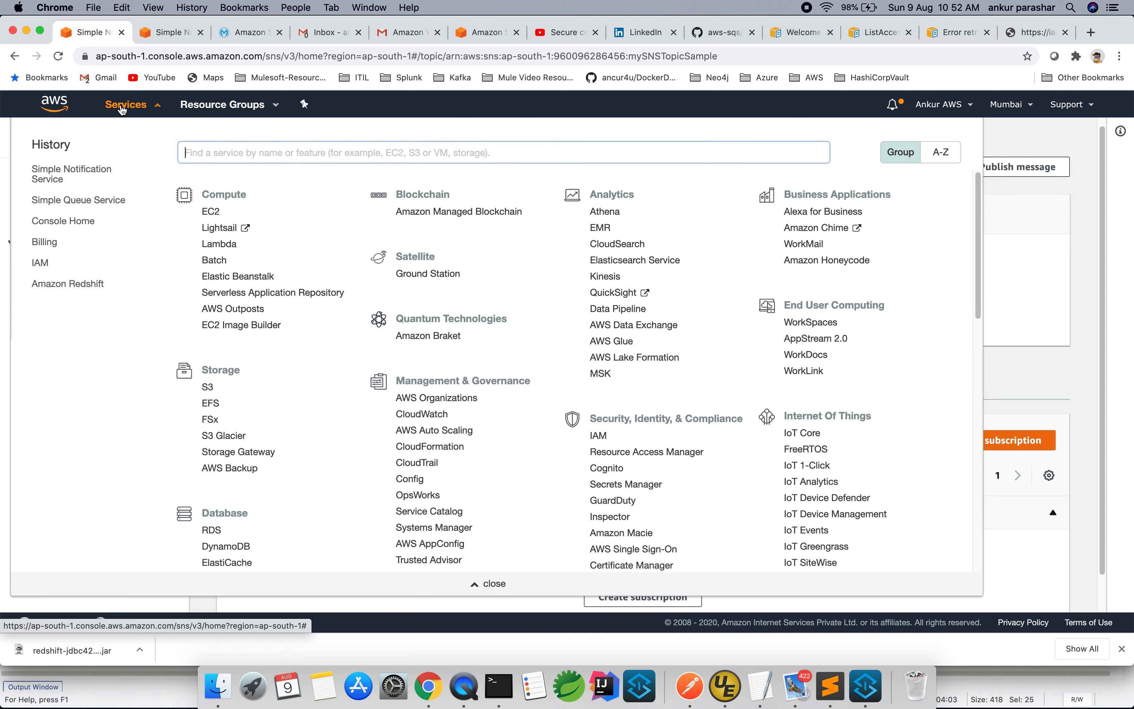
pyautogui.click(103, 201)
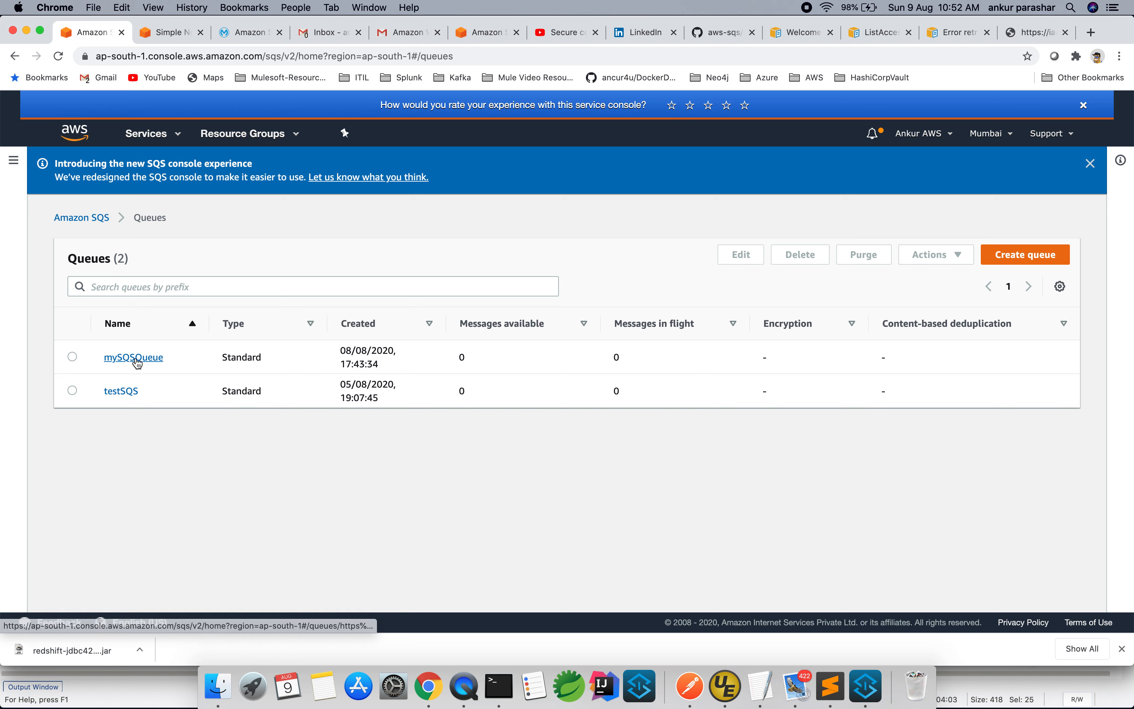
# Step: Create a standard SQS queue named mysSQSQueueSample with default settings and return to the queues list
pyautogui.click(1025, 255)
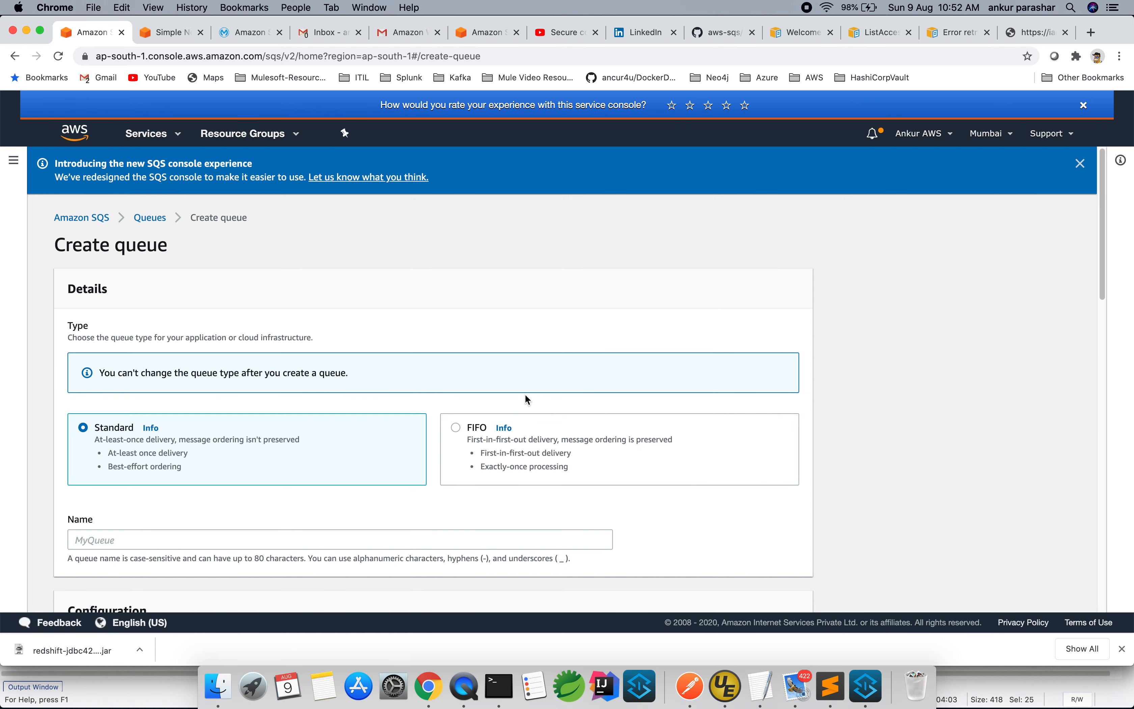
pyautogui.scroll(-3, 519, 399)
pyautogui.click(406, 435)
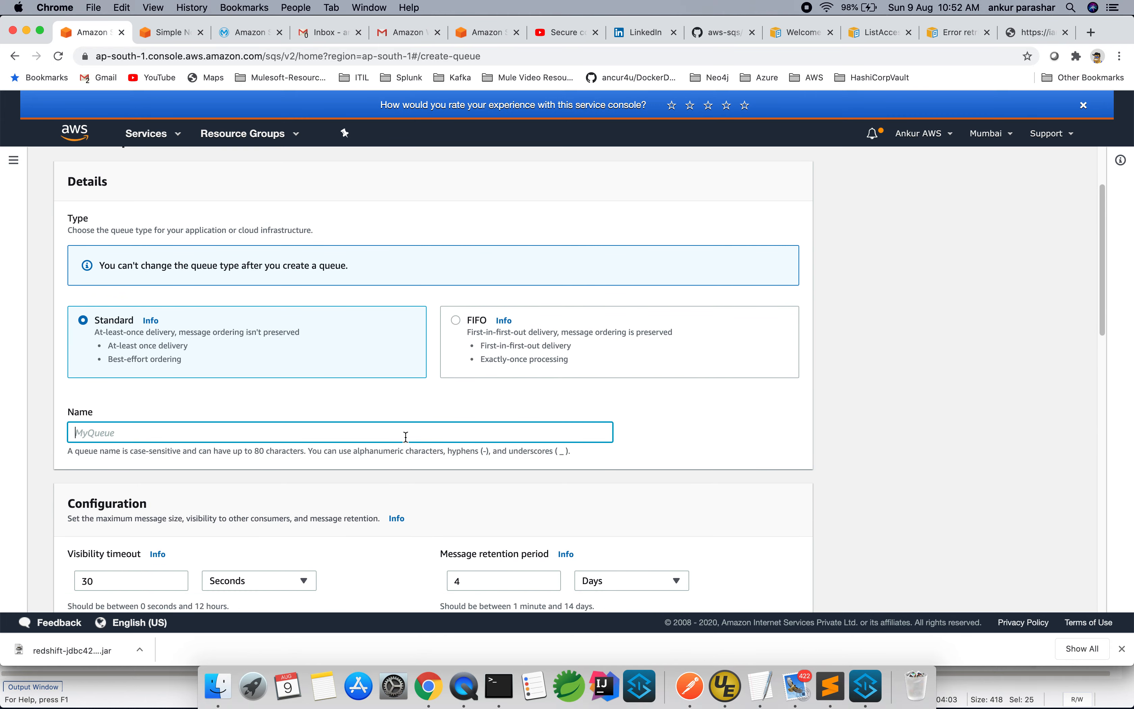
pyautogui.write('mysSQS')
pyautogui.write('Qeue')
pyautogui.write('Sa')
pyautogui.write('ueu')
pyautogui.write('eSample')
pyautogui.scroll(-12, 693, 483)
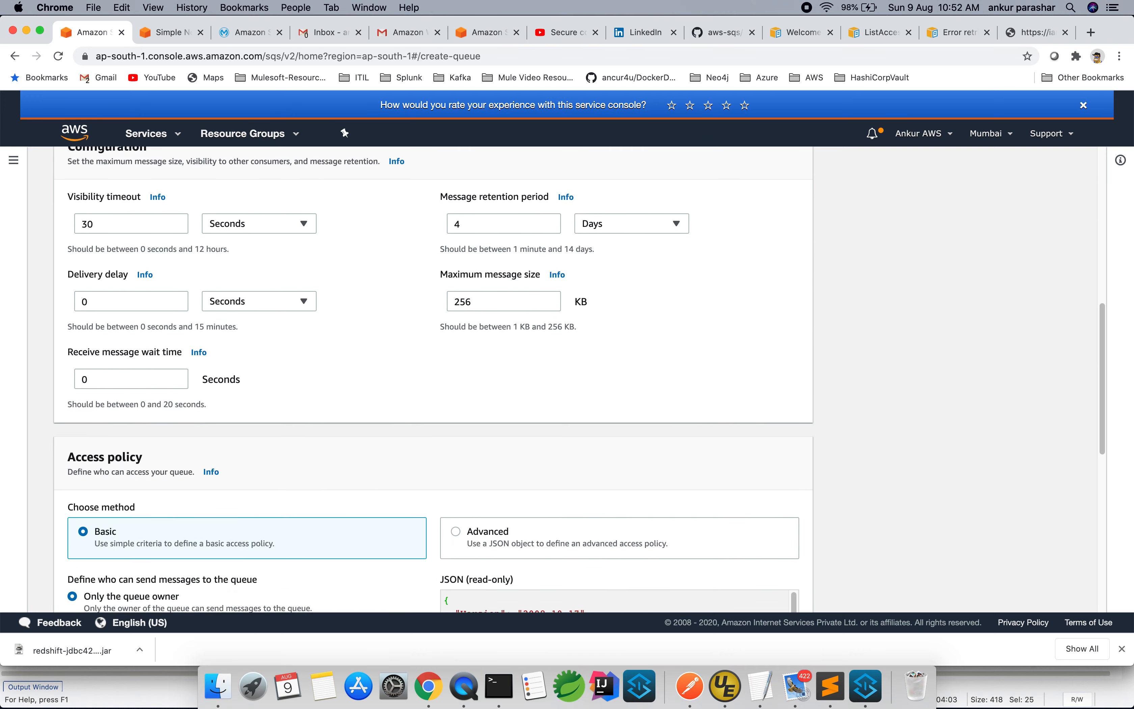
pyautogui.scroll(-5, 692, 483)
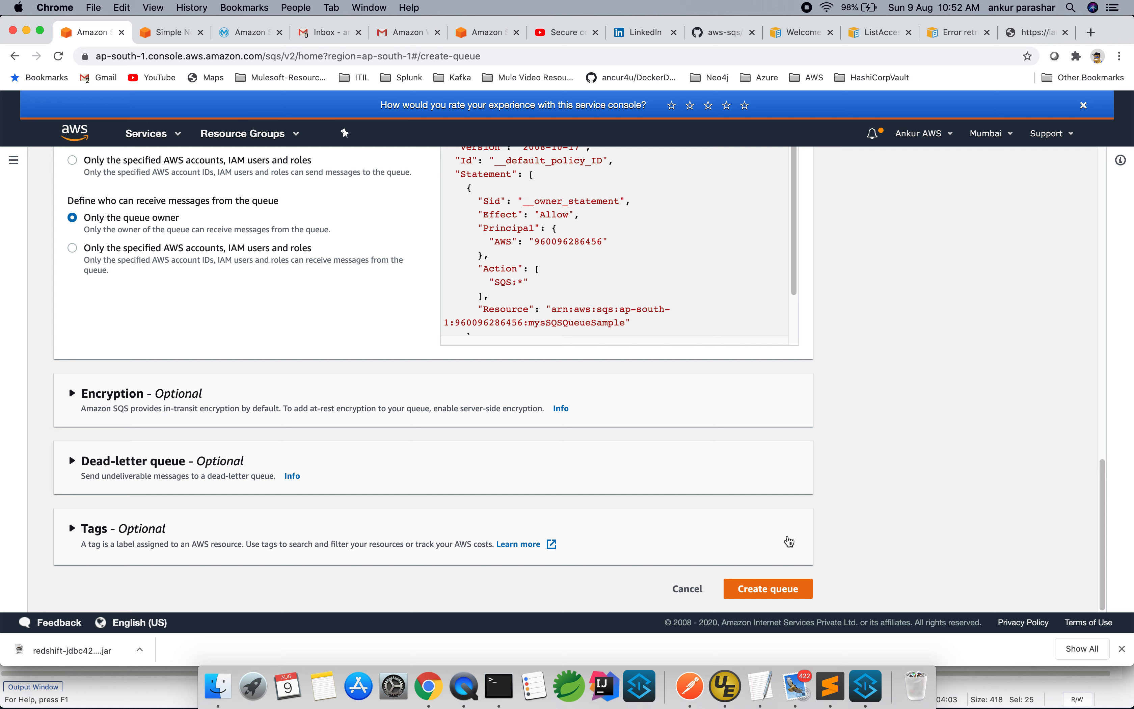
pyautogui.click(775, 584)
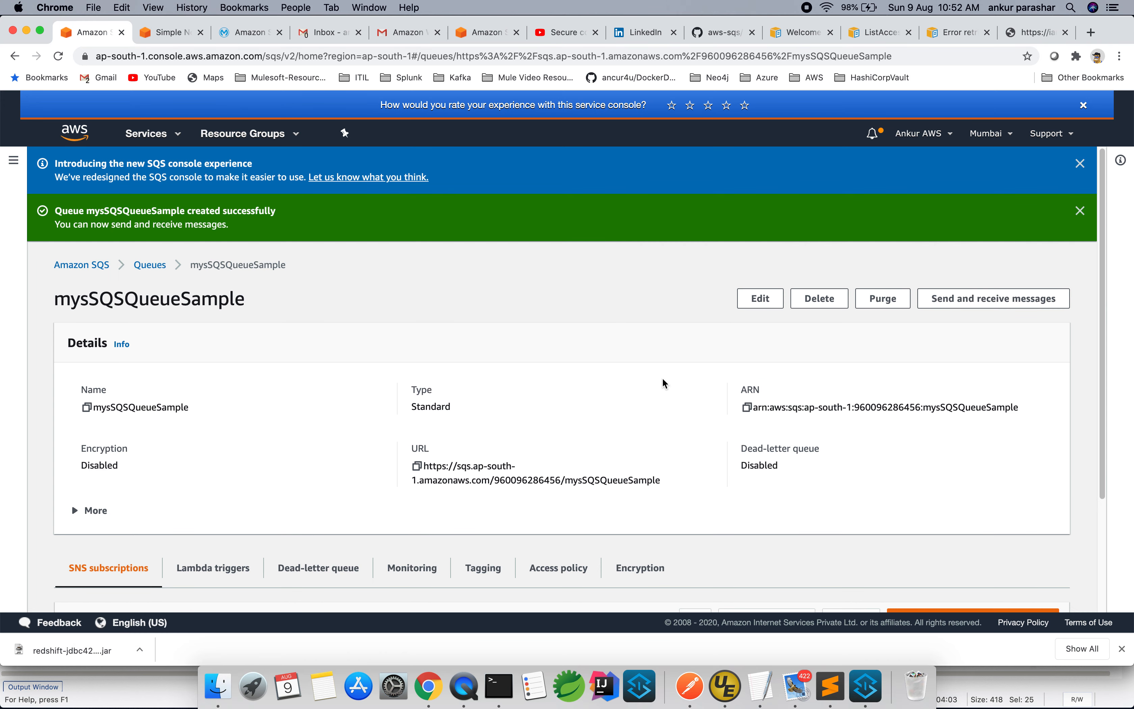
pyautogui.click(145, 266)
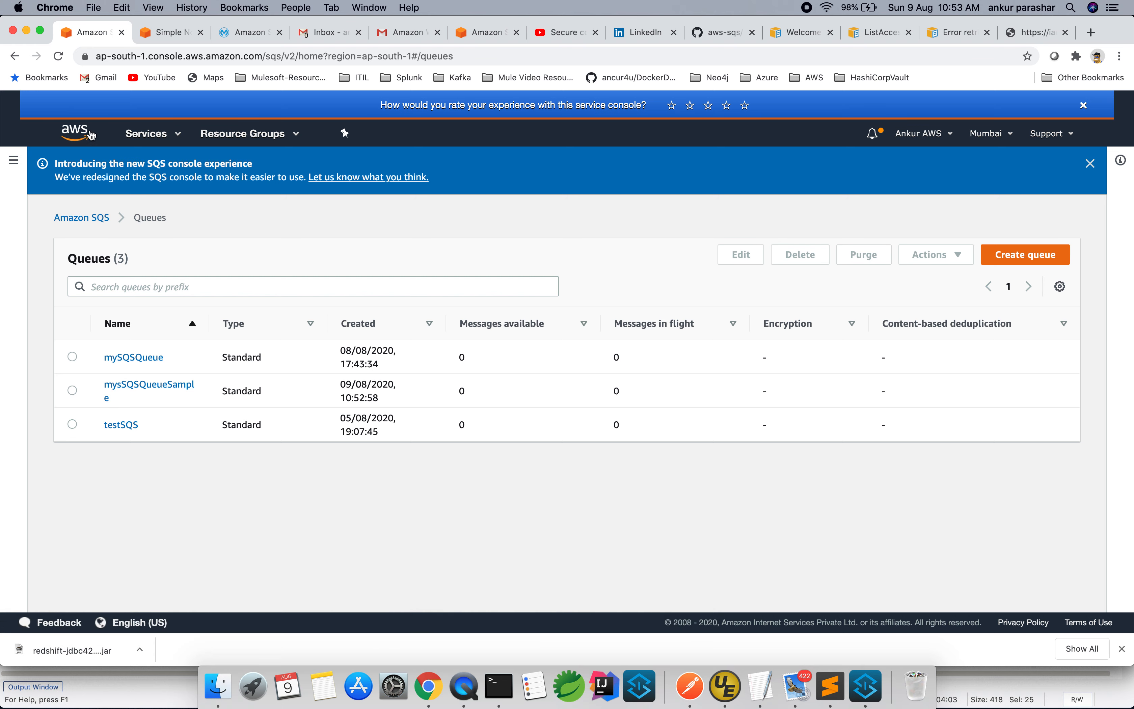
# Step: Go to the Simple Notification Service topics list and view mySNSTopicSample's details and subscriptions
pyautogui.click(148, 138)
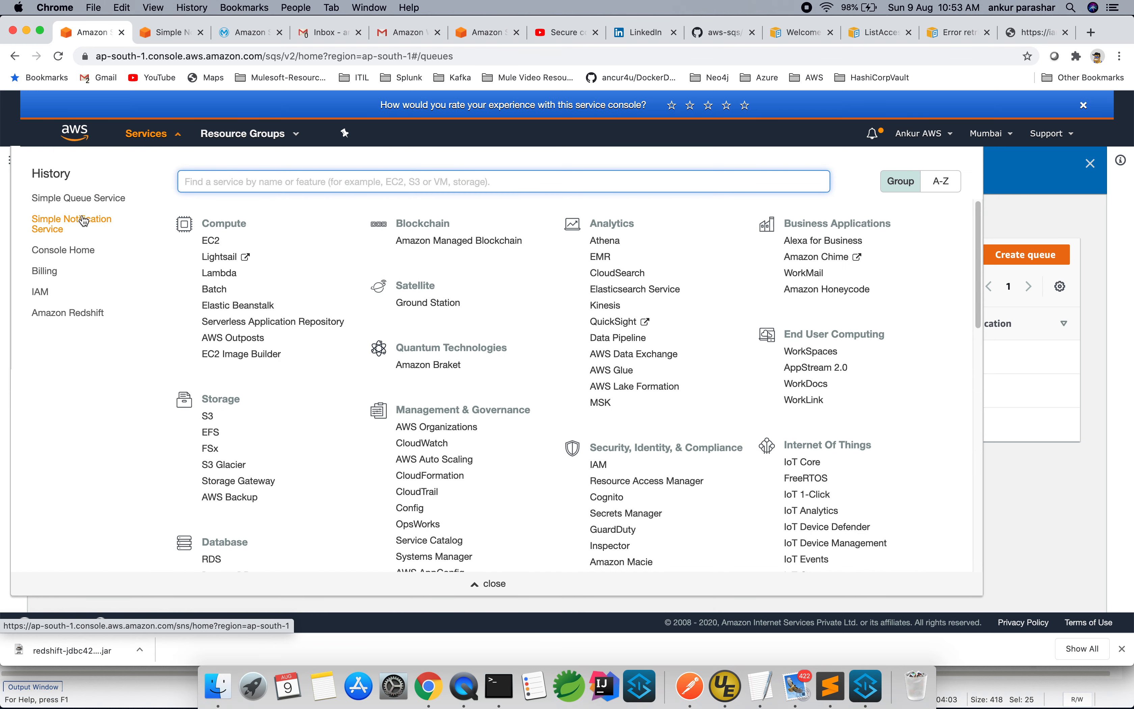
pyautogui.click(98, 227)
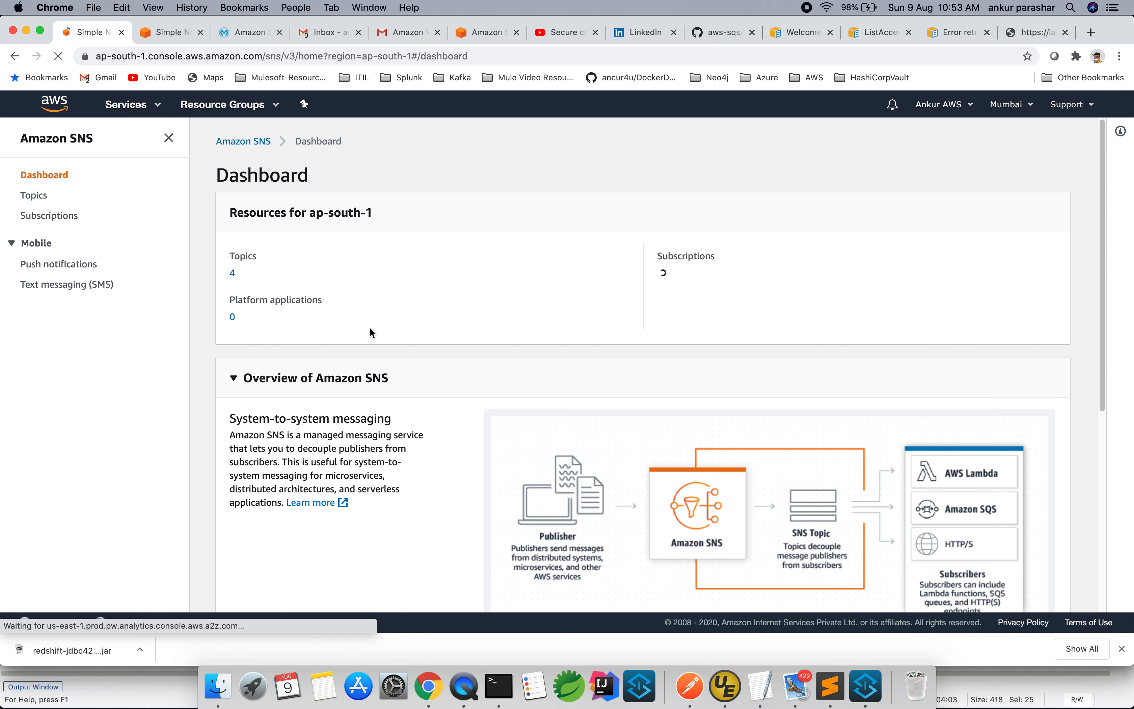
pyautogui.click(232, 272)
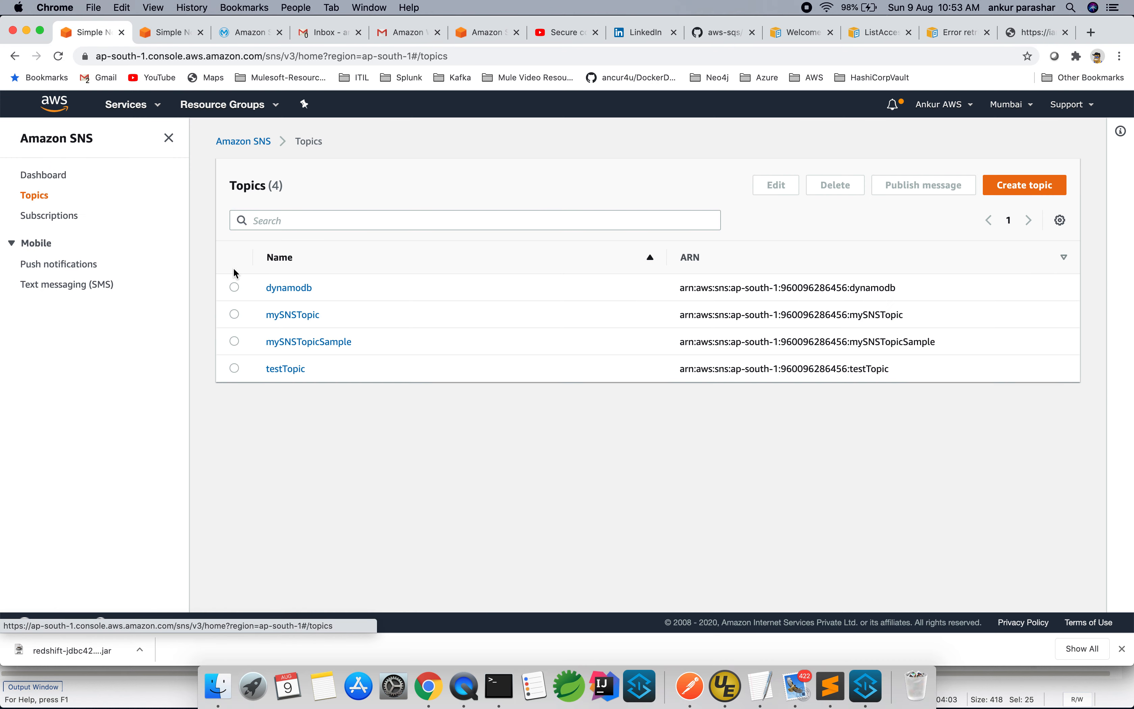
pyautogui.click(318, 341)
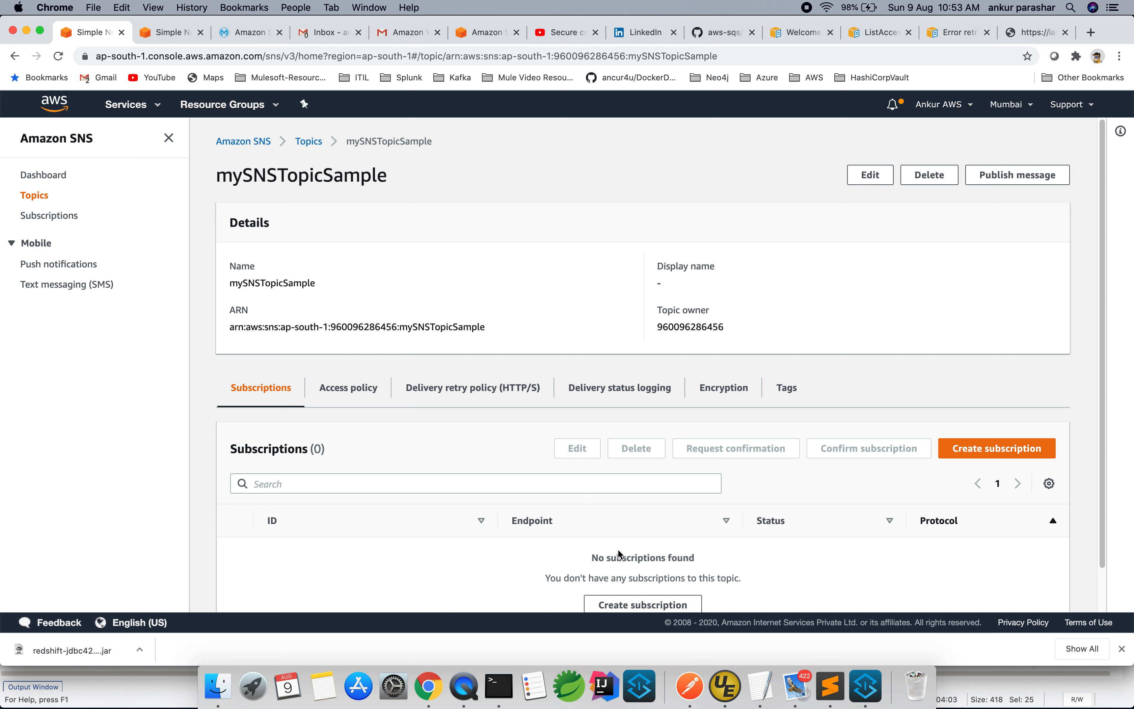
# Step: Switch to Postman and change the endpoint queue name in the subscribe request body to mySQSQueueSample
pyautogui.click(601, 683)
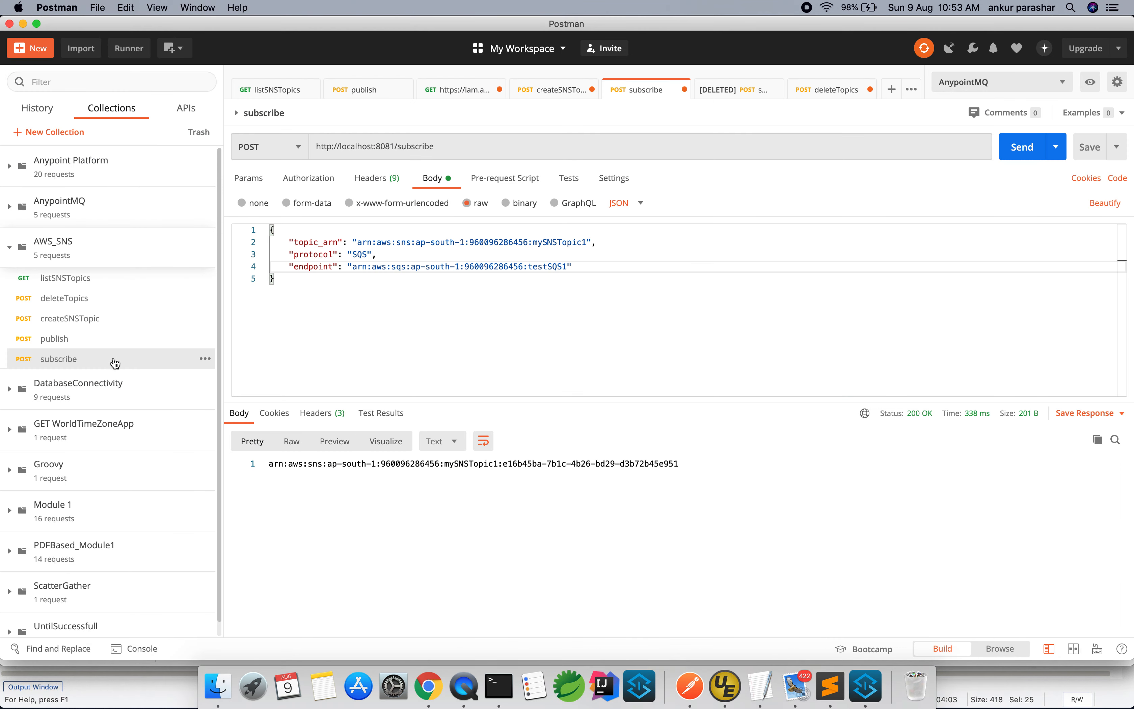
pyautogui.moveTo(569, 266); pyautogui.dragTo(532, 267)
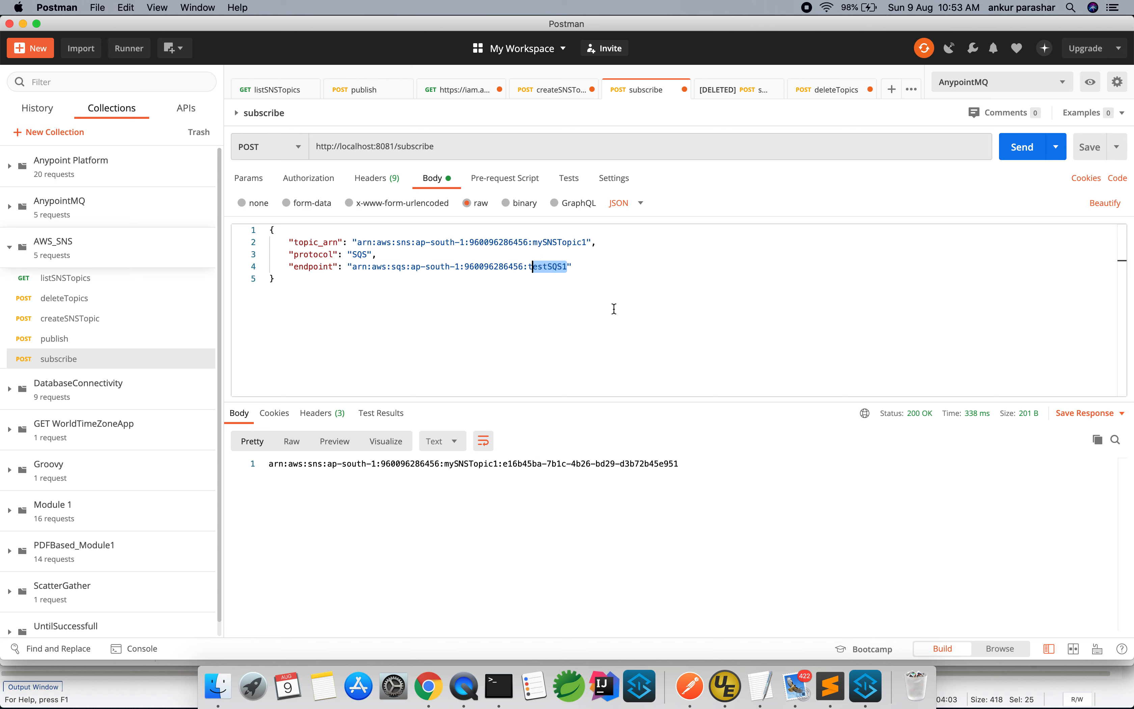
pyautogui.press('BackSpace')
pyautogui.press('BackSpace')
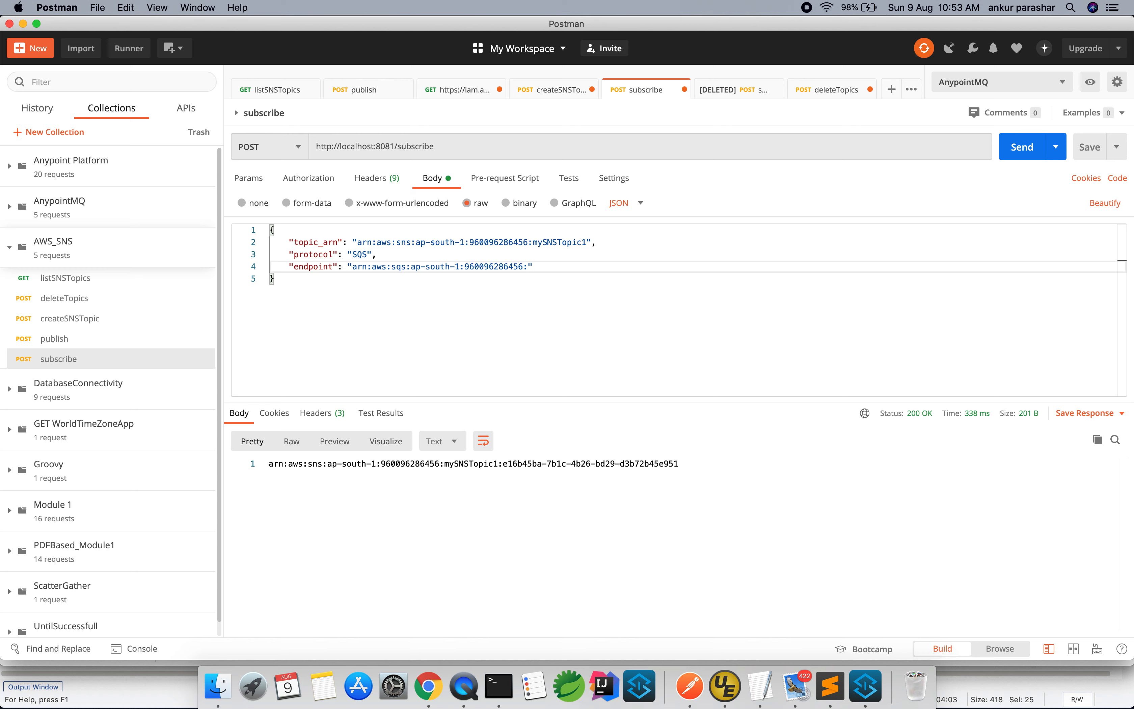
pyautogui.write('my')
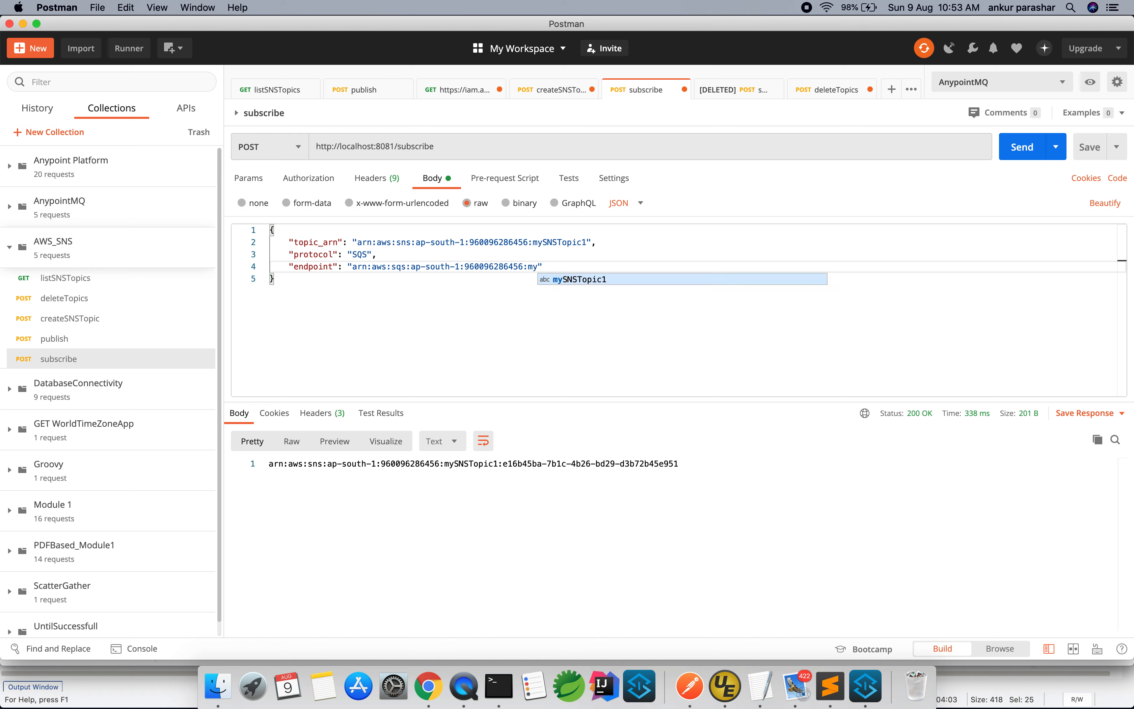
pyautogui.write('SQSQueueSa')
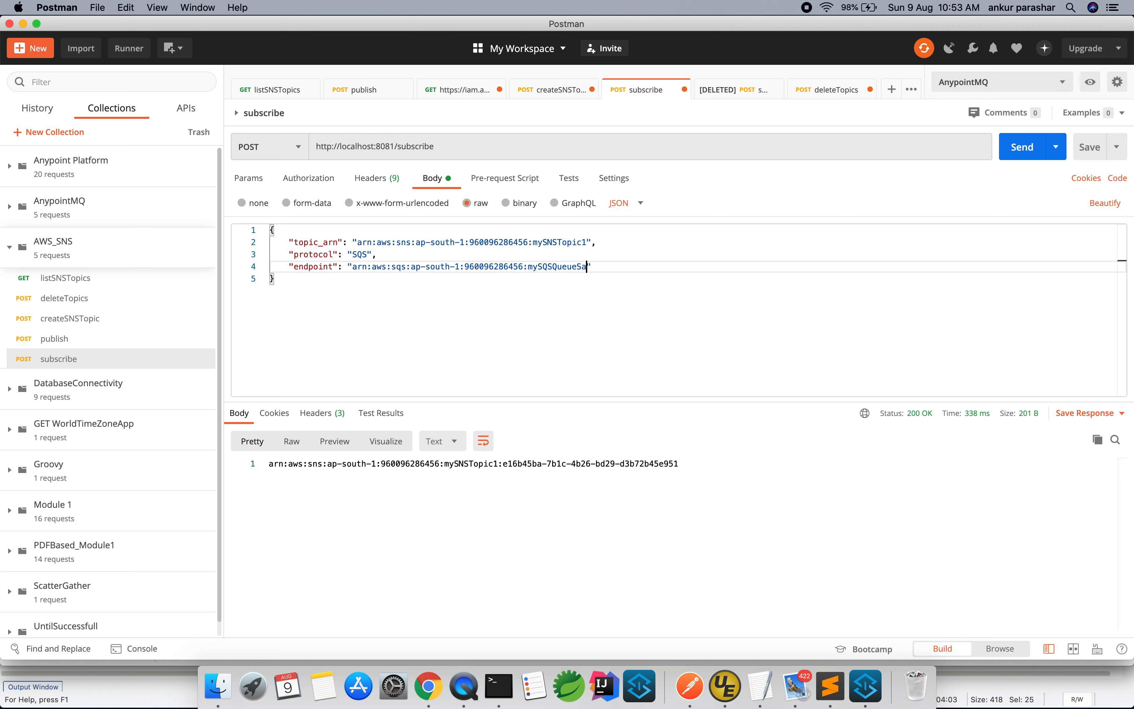
pyautogui.write('mple')
# Step: Copy the name mysSQSQueueSample from the AWS queues list and paste it as the queue name in Postman's subscribe endpoint
pyautogui.press('super+Tab')
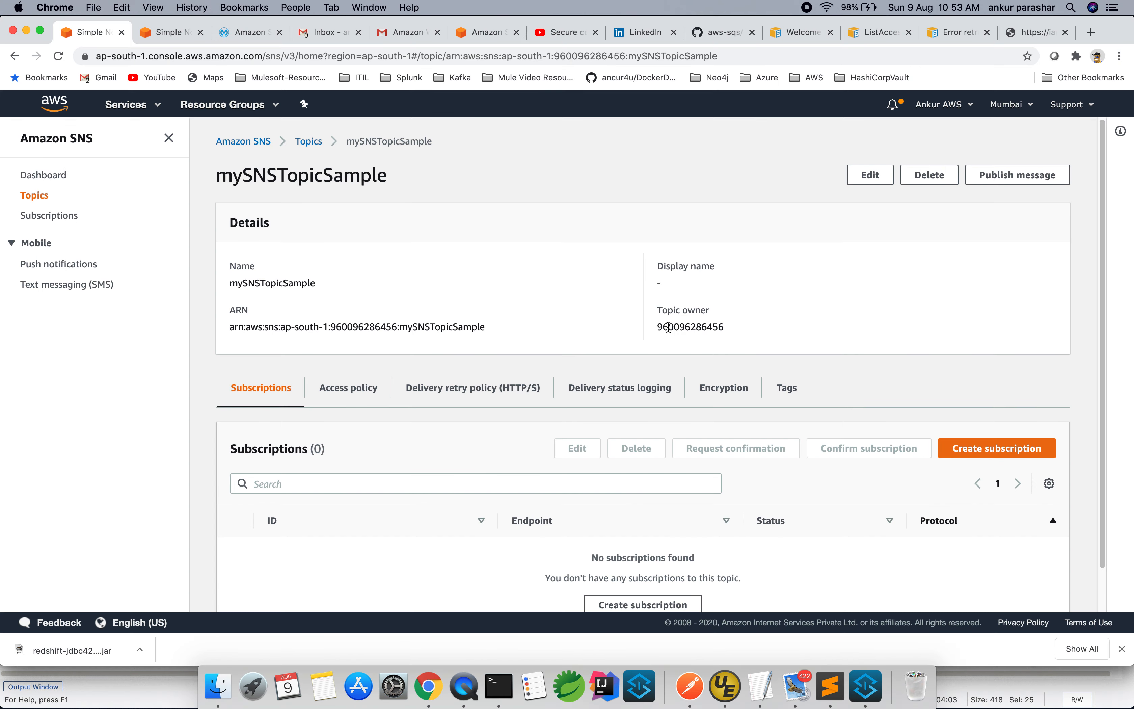
pyautogui.click(142, 106)
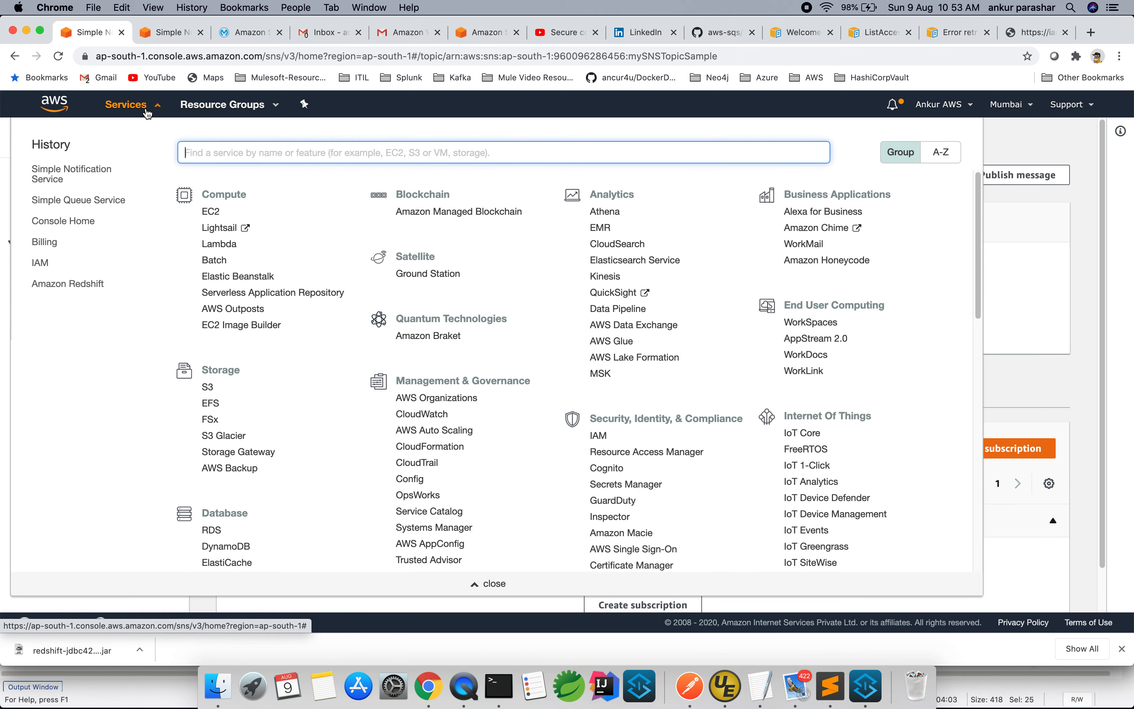
pyautogui.click(88, 201)
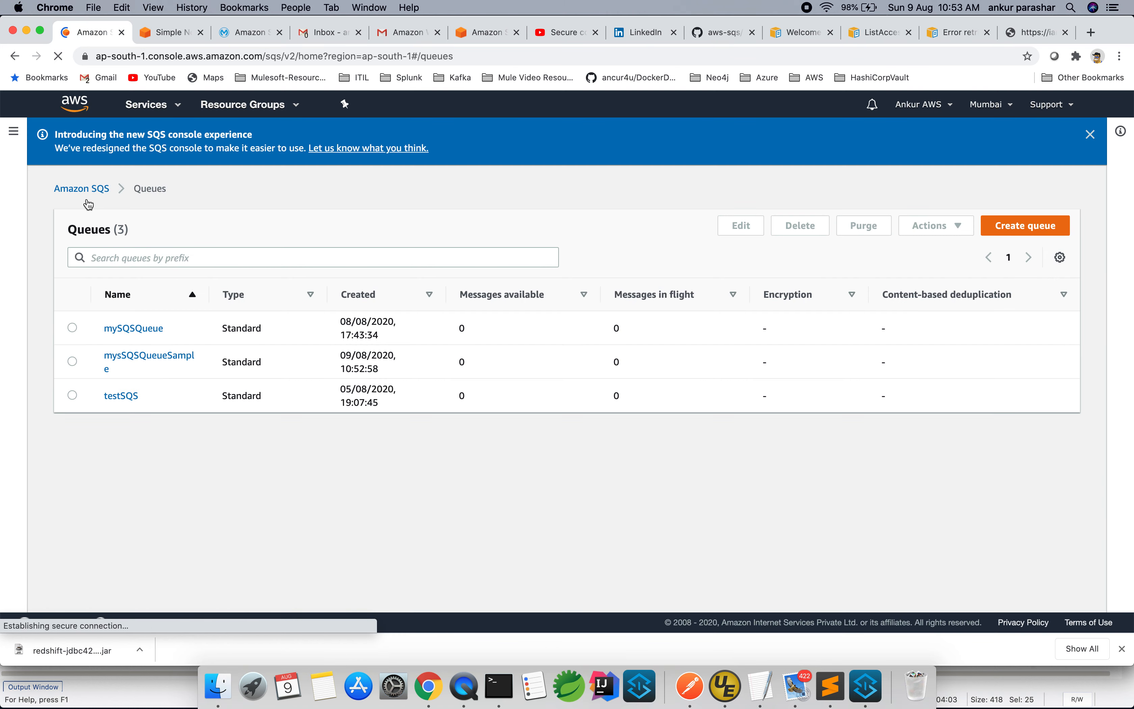
pyautogui.moveTo(119, 369); pyautogui.dragTo(105, 357)
pyautogui.press('super+c')
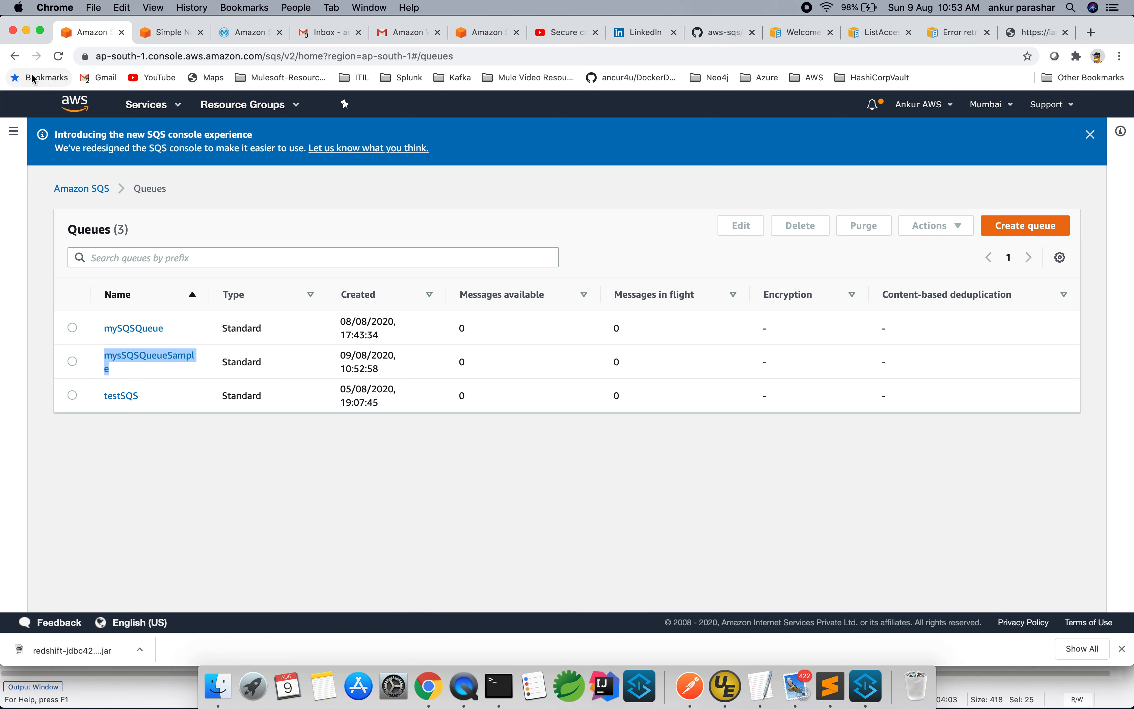
pyautogui.click(16, 56)
pyautogui.press('super+Tab')
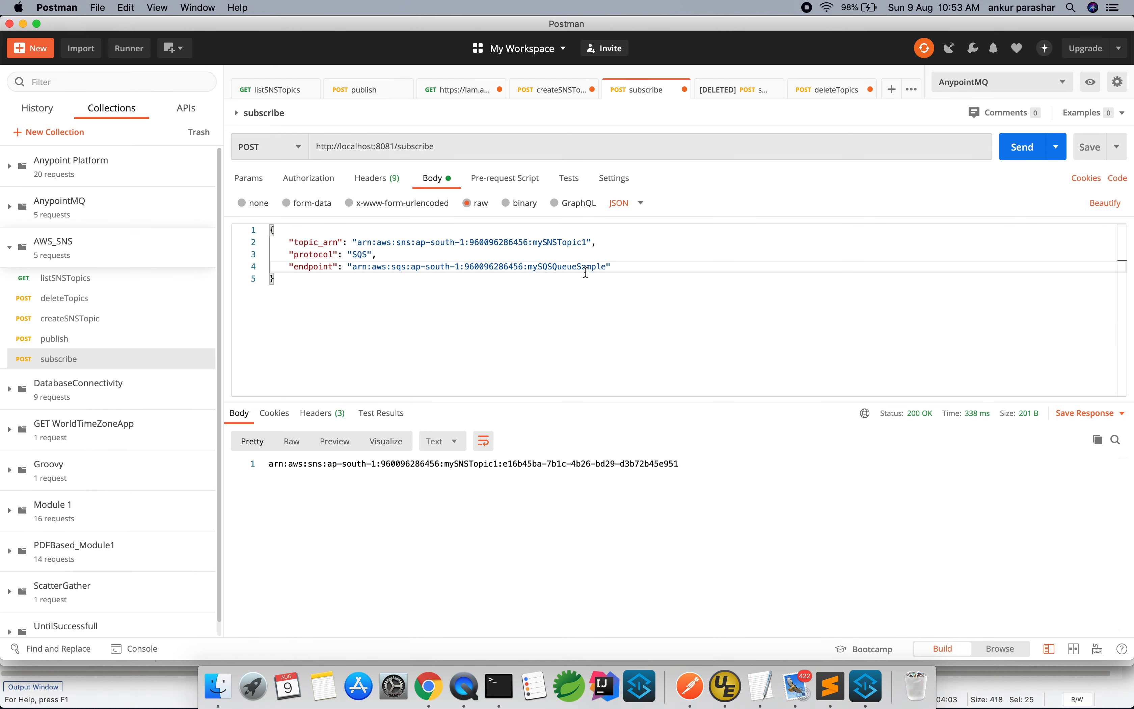
pyautogui.doubleClick(585, 267)
pyautogui.press('super+v')
# Step: Return to the SQS queues list in the browser and review mysSQSQueueSample's details and SNS subscriptions
pyautogui.press('super+Tab')
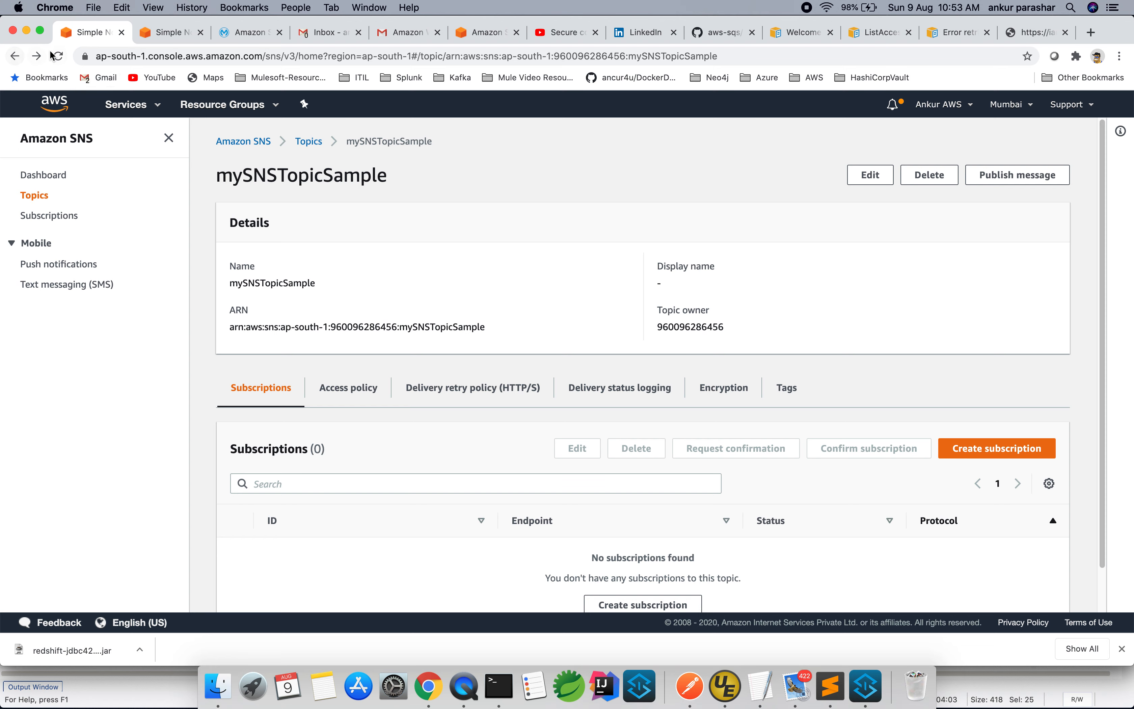
pyautogui.click(36, 56)
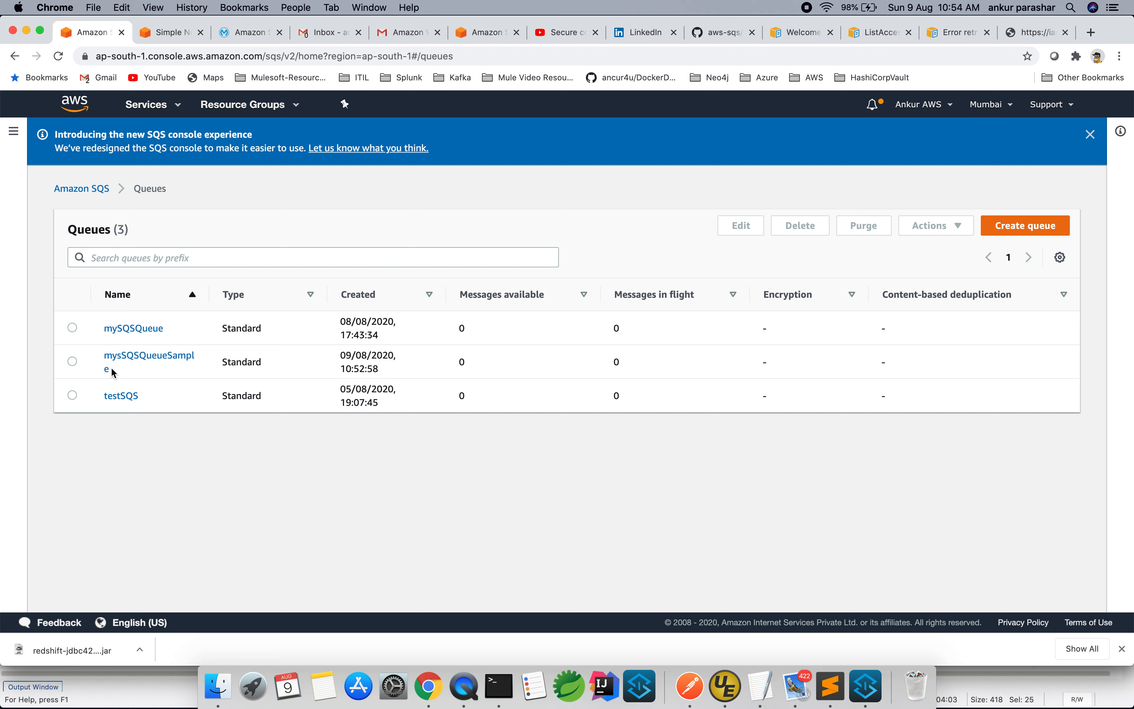
pyautogui.press('super+Tab')
pyautogui.press('super+Tab')
pyautogui.click(150, 355)
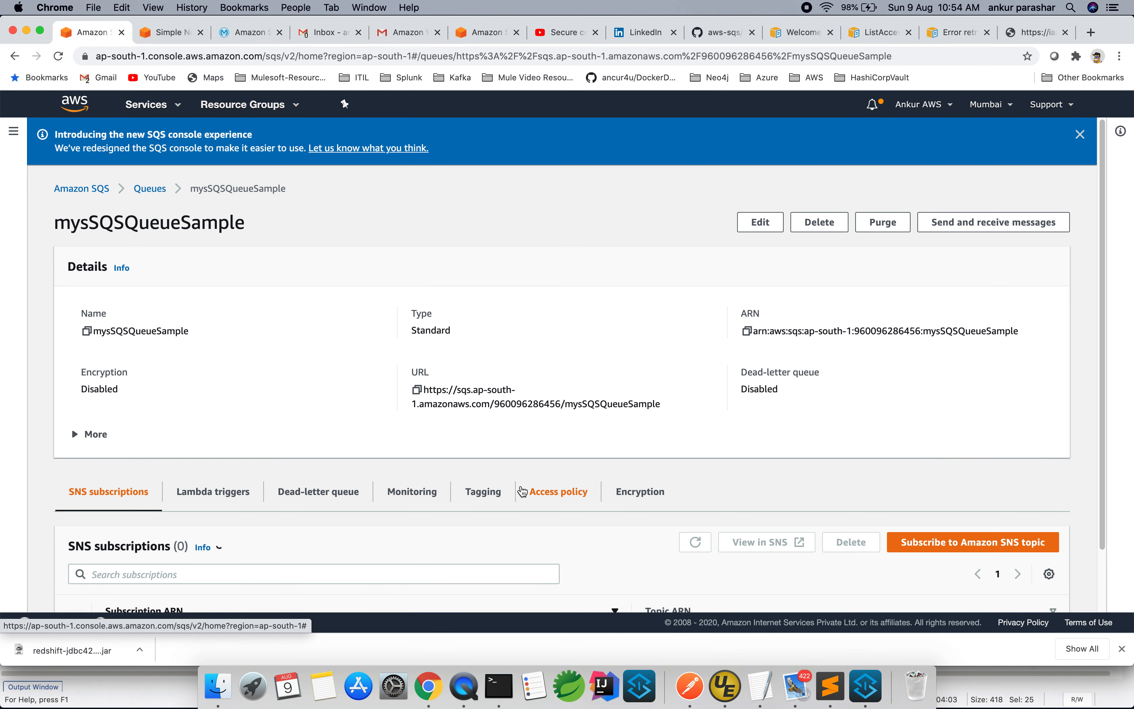
pyautogui.scroll(-2, 522, 492)
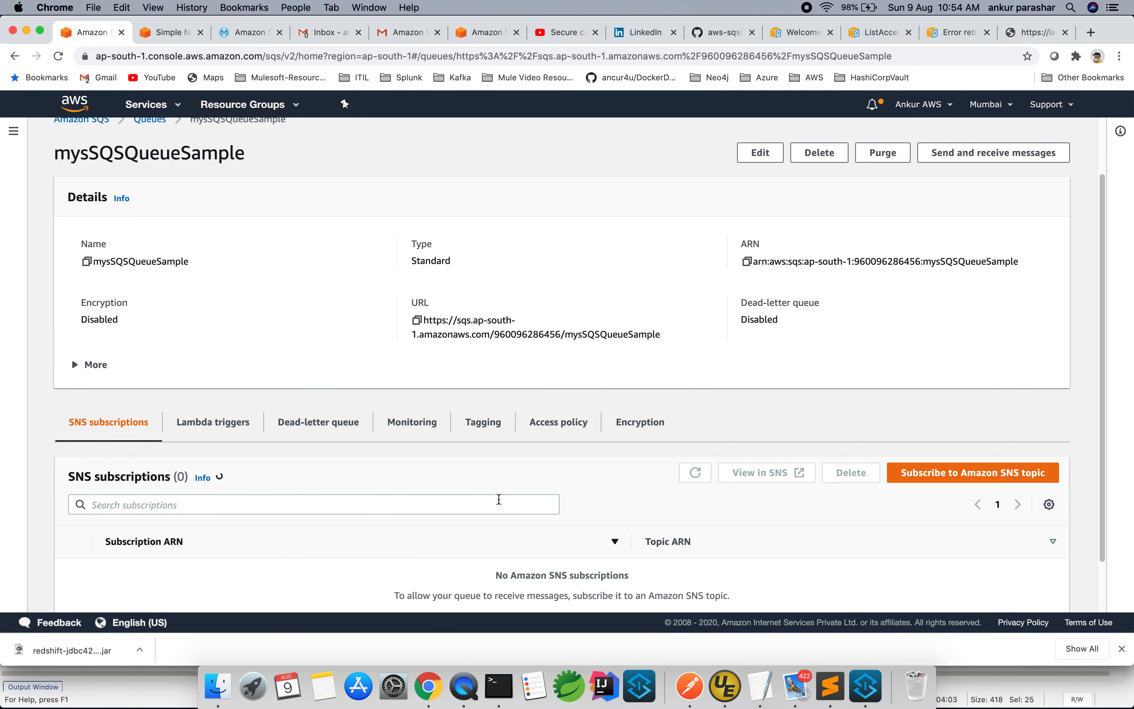
# Step: Send the subscribe request from Postman and check mySNSTopicSample's ARN and subscriptions in the AWS SNS console
pyautogui.press('super+Tab')
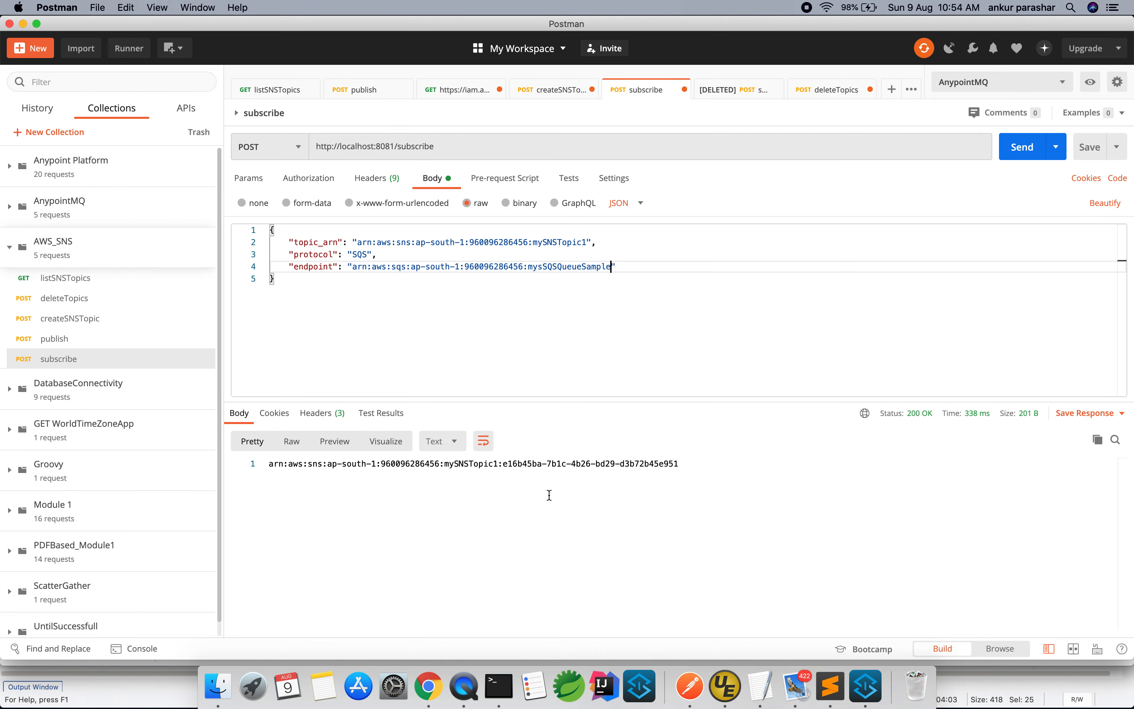
pyautogui.click(1027, 151)
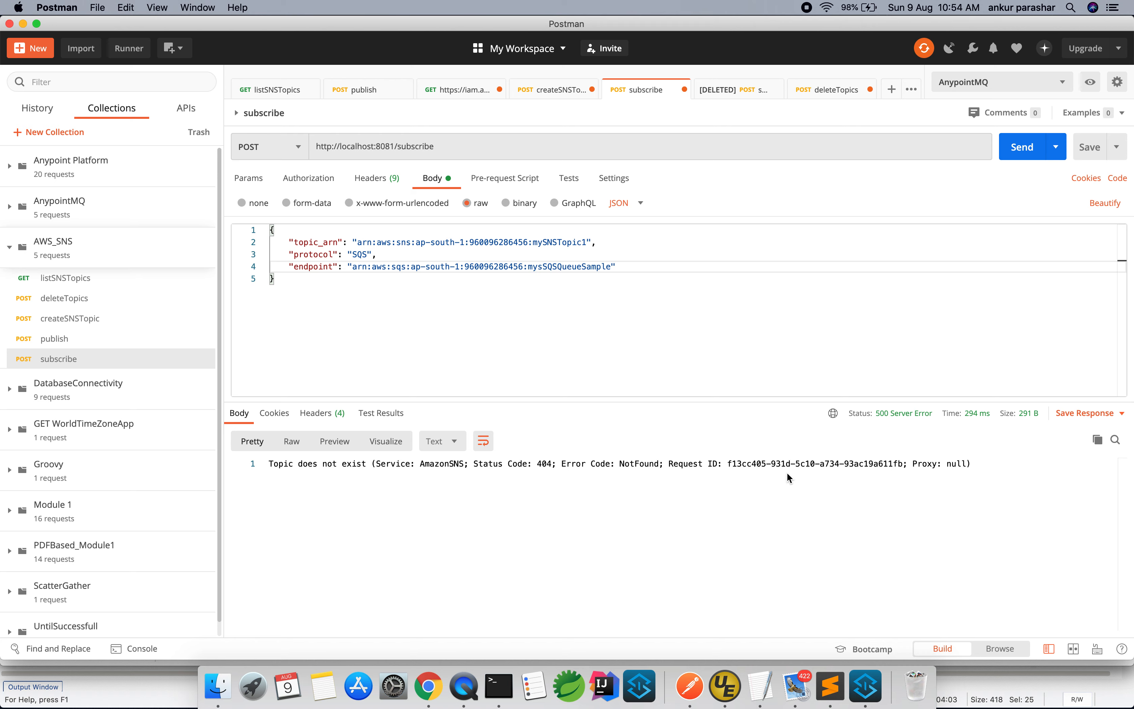
pyautogui.press('super+Tab')
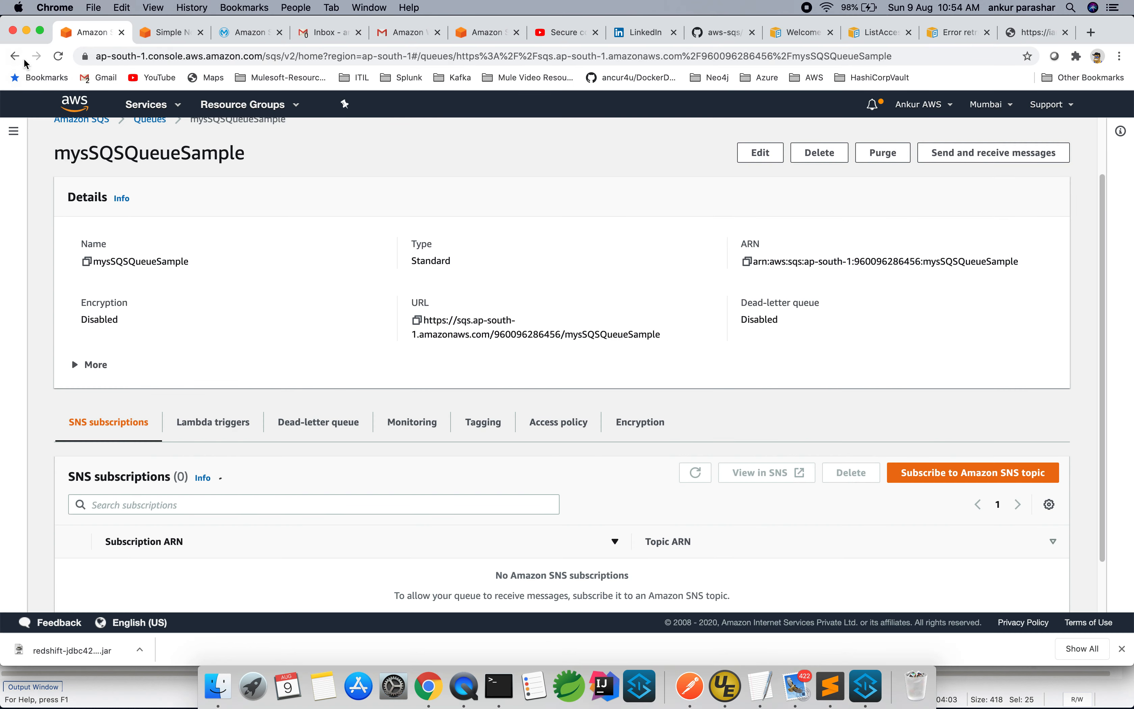
pyautogui.click(151, 105)
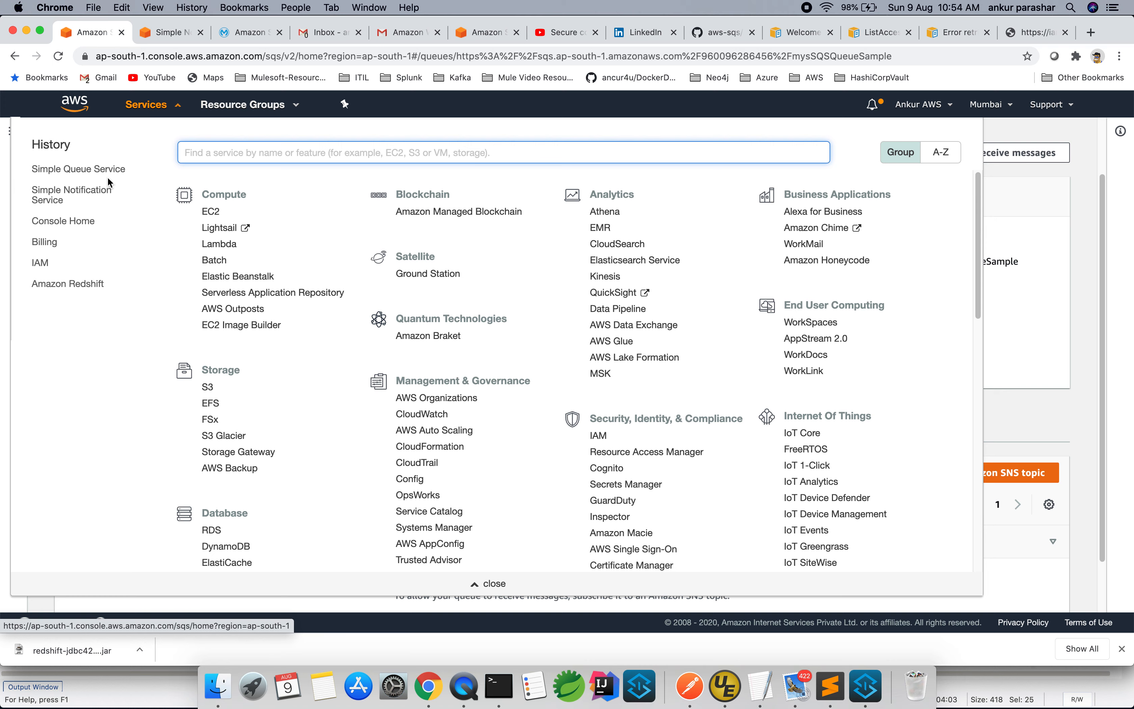
pyautogui.click(105, 196)
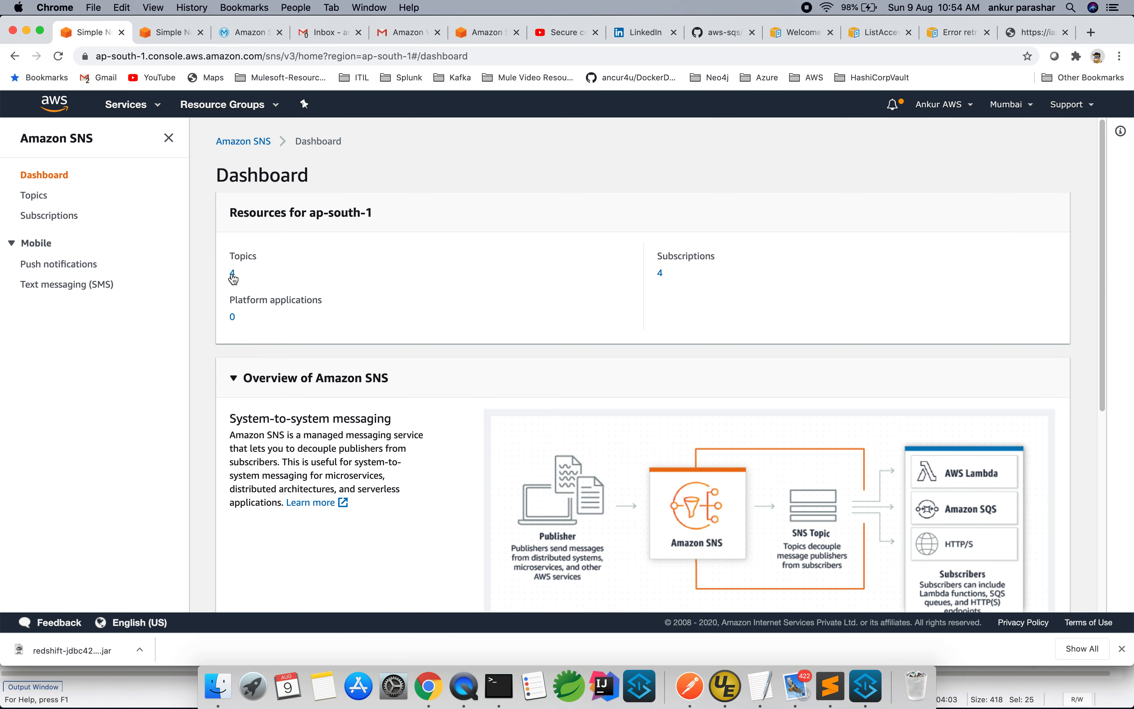
pyautogui.click(232, 274)
pyautogui.click(342, 348)
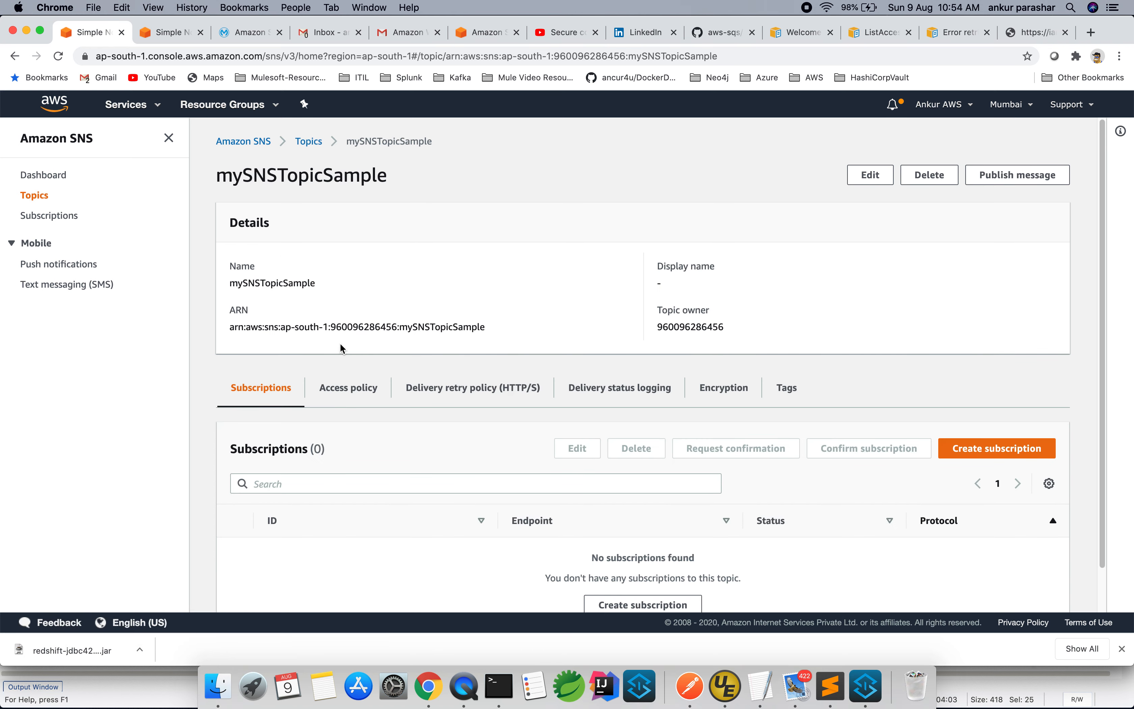
pyautogui.scroll(-2, 545, 431)
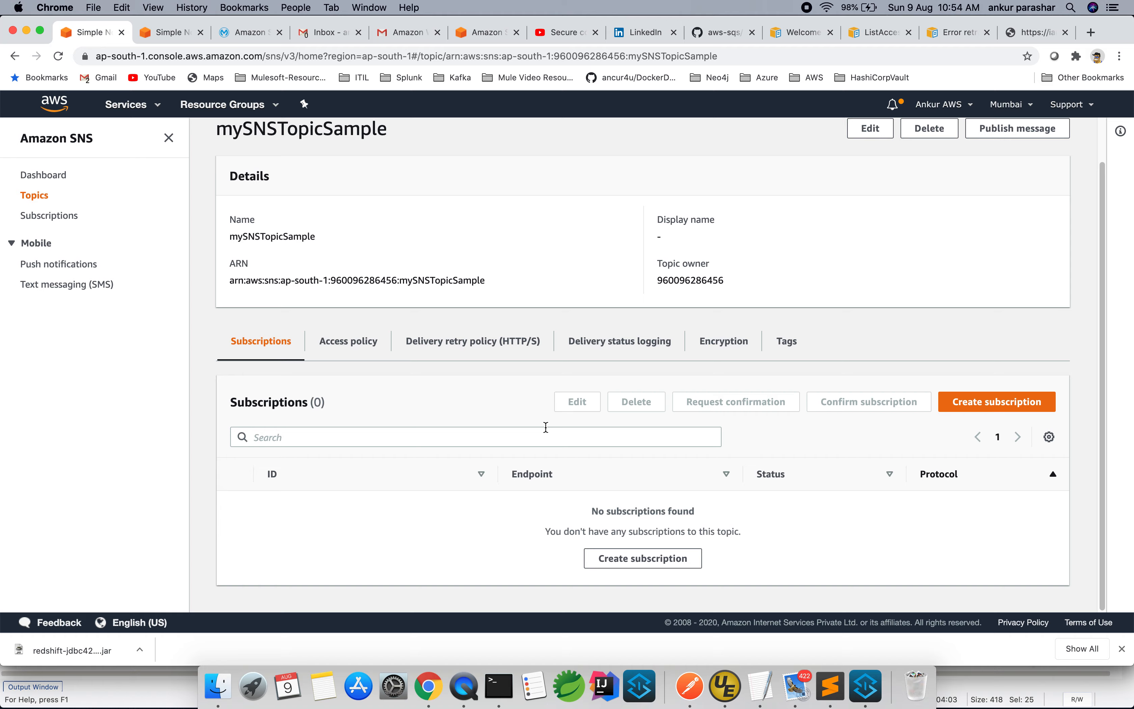
# Step: Compare the topic ARN with the AWS console and change the topic name in Postman's topic_arn value to mySNSTopicSample
pyautogui.press('super+Tab')
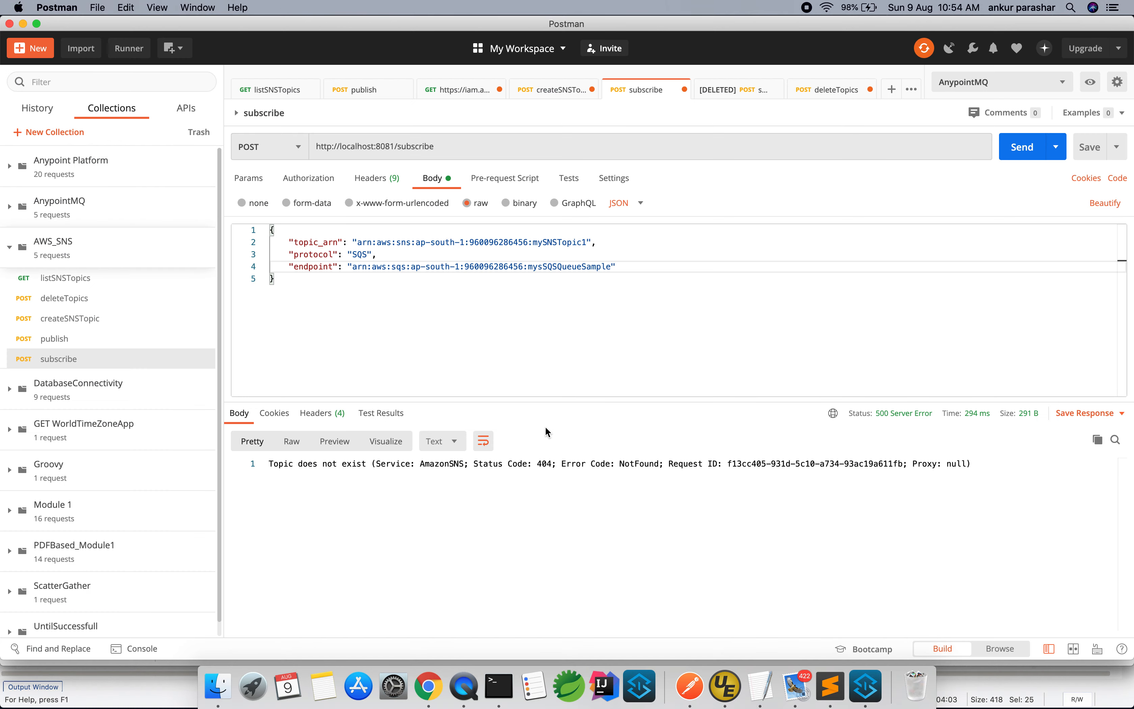
pyautogui.press('super+Tab')
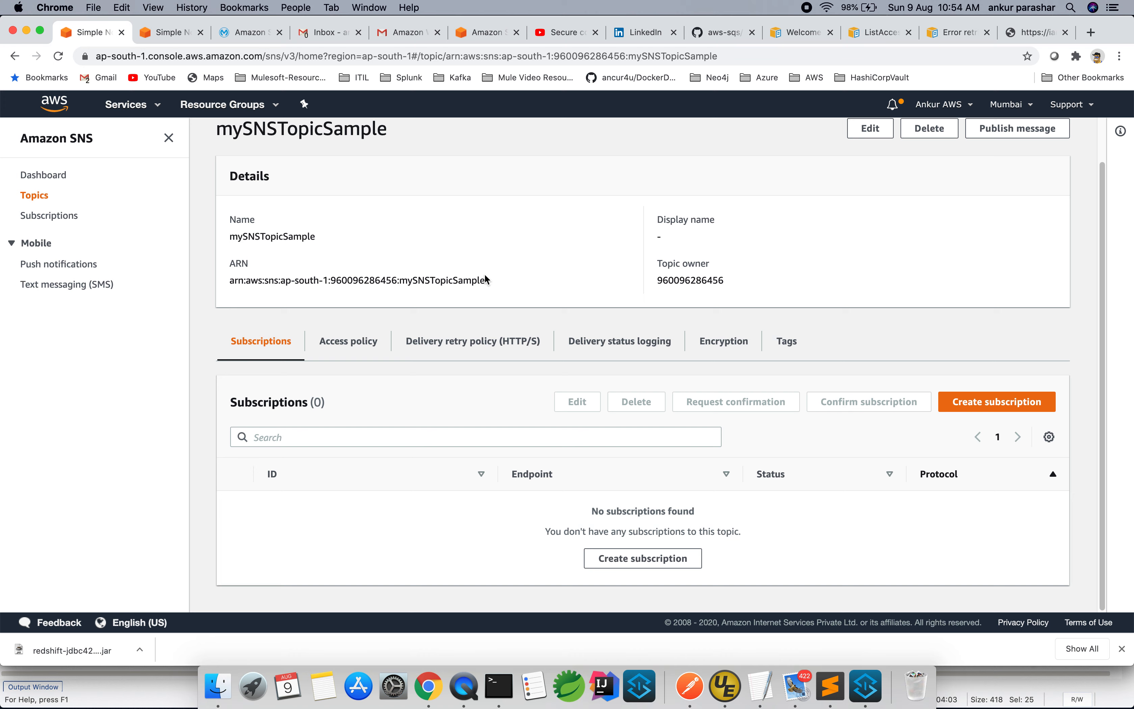
pyautogui.press('super+Tab')
pyautogui.click(588, 244)
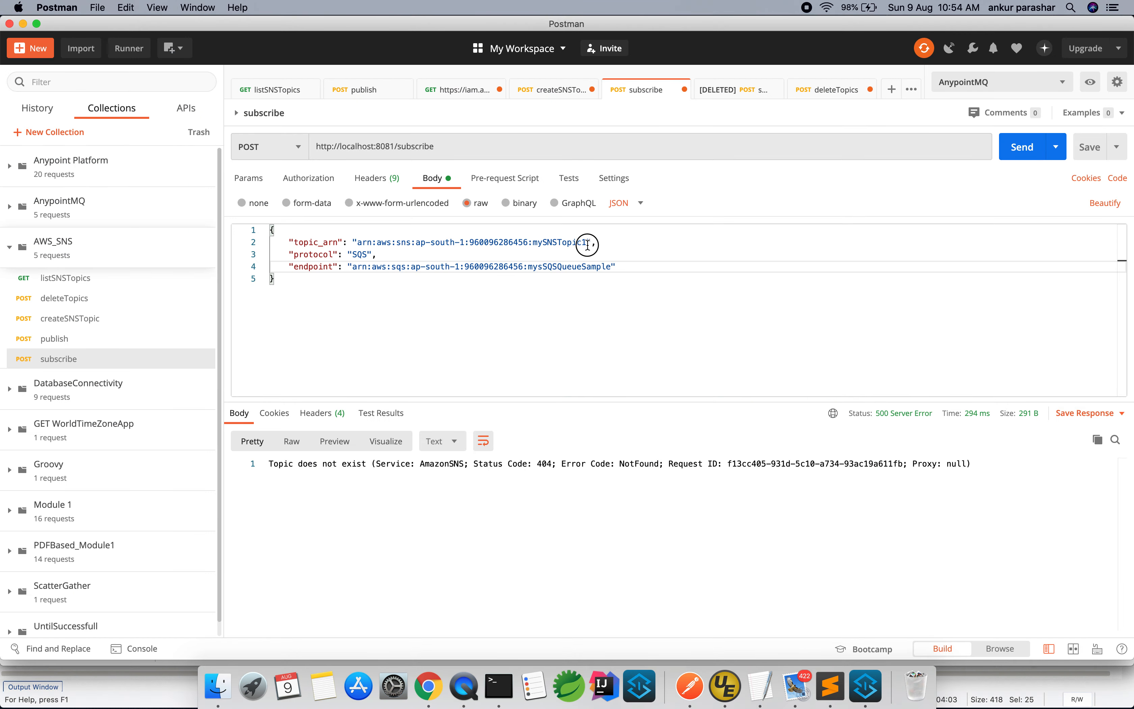
pyautogui.press('BackSpace')
pyautogui.write('Sample')
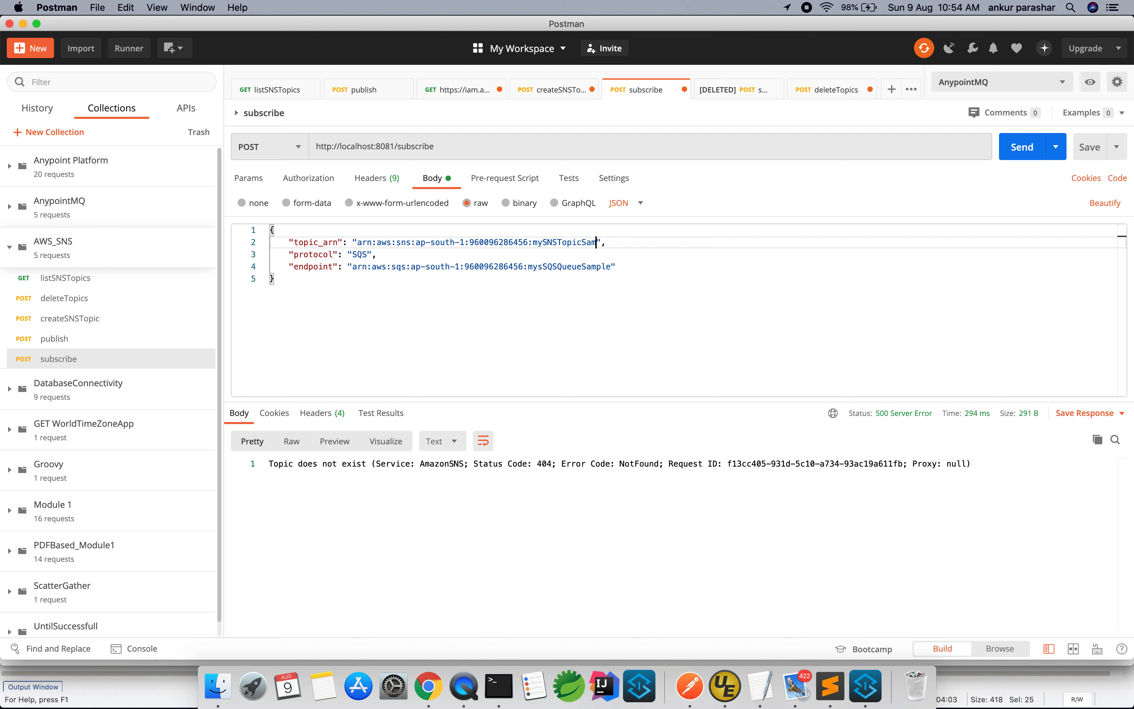
# Step: Send the corrected subscribe request from Postman and refresh mySNSTopicSample's page in the AWS console to check its subscriptions
pyautogui.press('super+Tab')
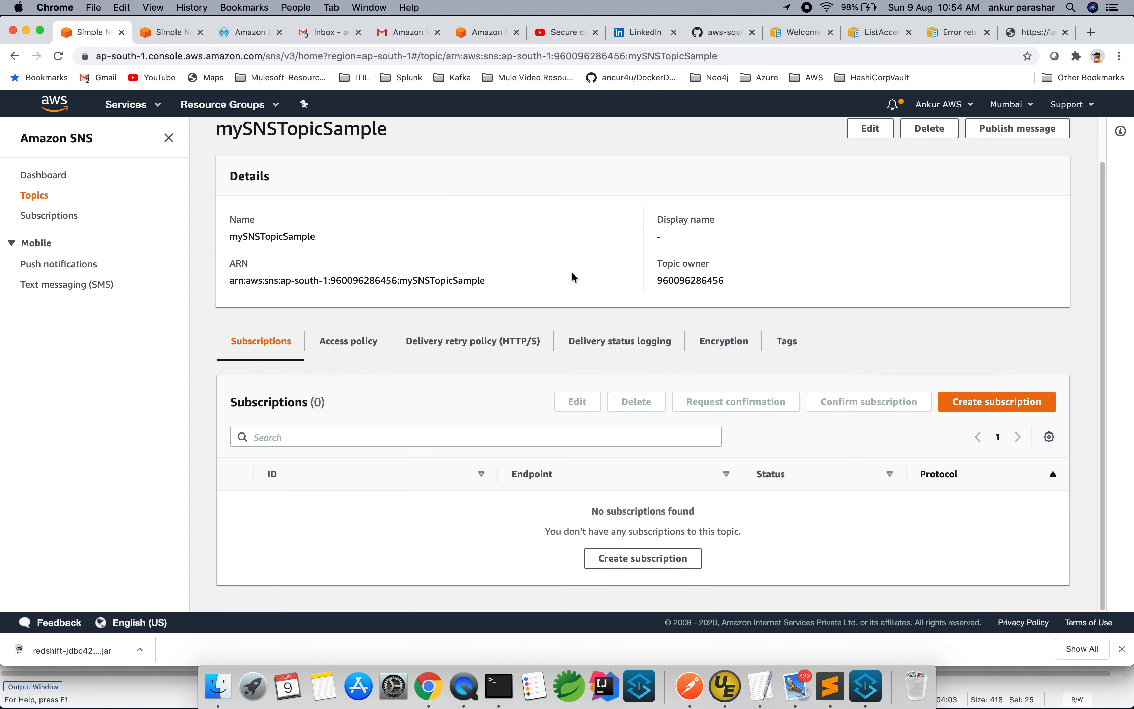
pyautogui.press('super+Tab')
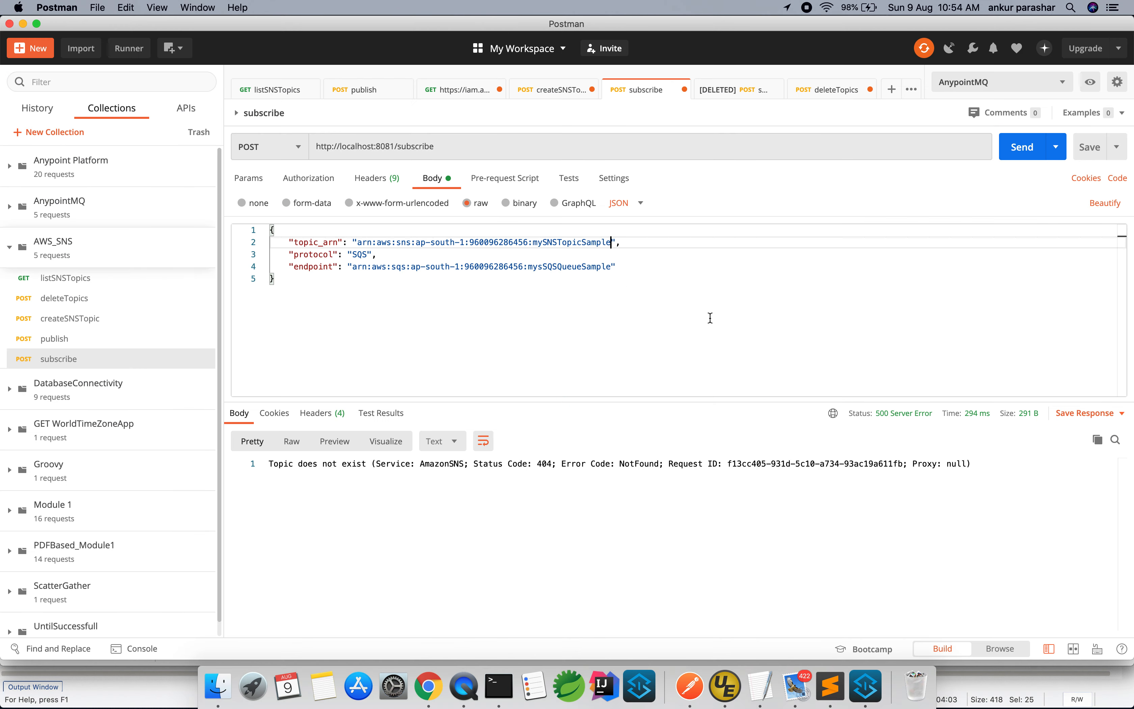
pyautogui.click(1025, 154)
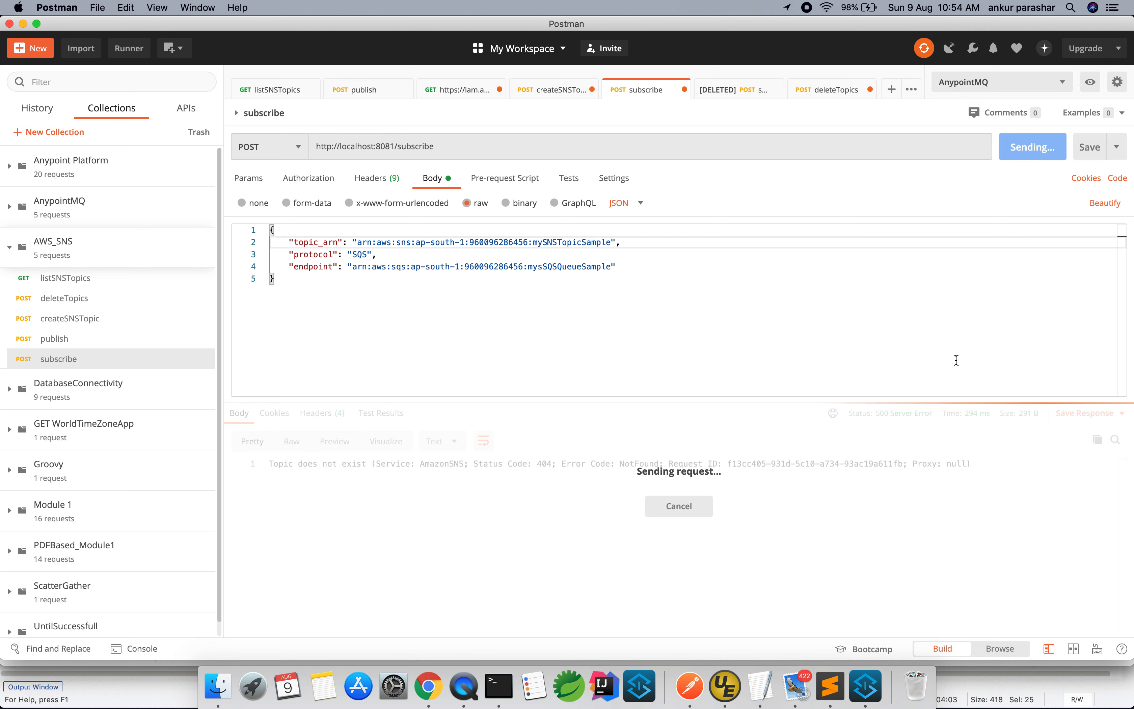
pyautogui.moveTo(715, 469); pyautogui.dragTo(409, 467)
pyautogui.press('super+Tab')
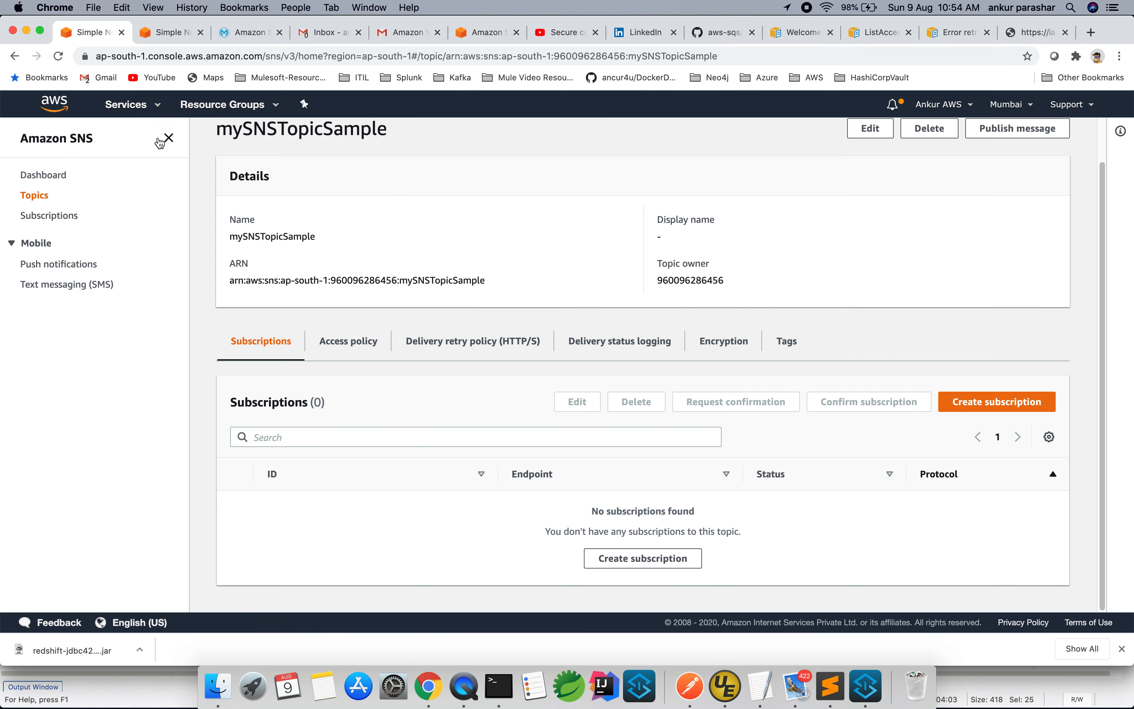
pyautogui.click(58, 56)
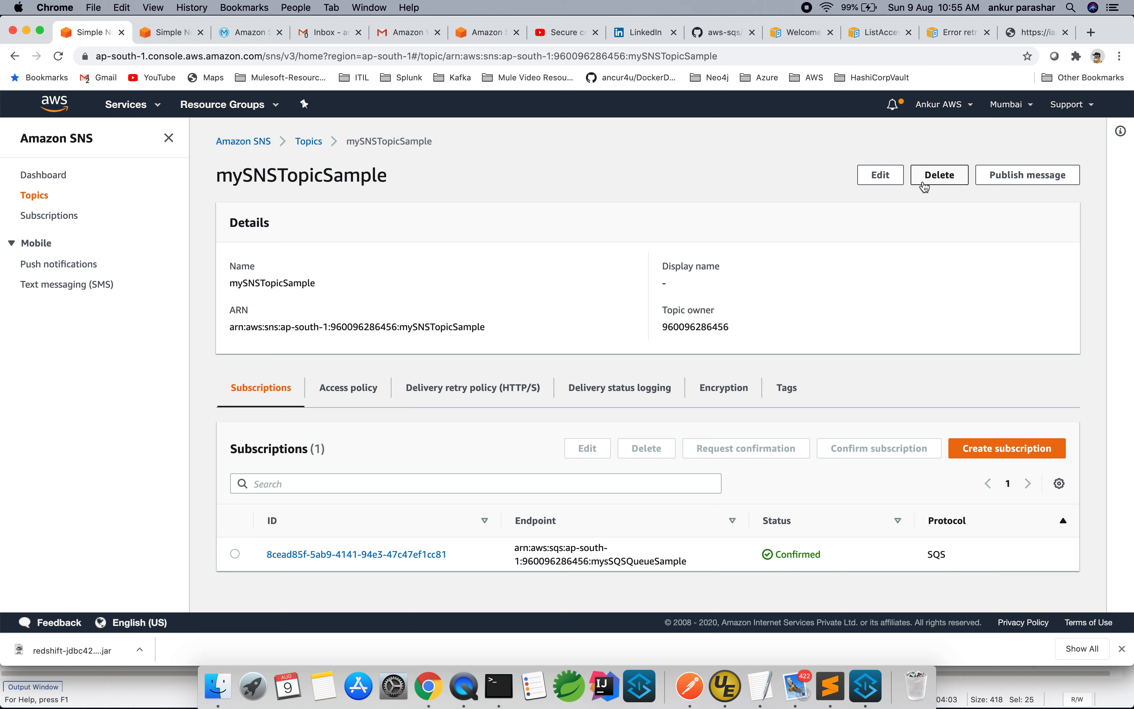
# Step: Delete the mysSQSQueueSample subscription from mySNSTopicSample and confirm the deletion
pyautogui.click(235, 553)
pyautogui.click(645, 450)
pyautogui.click(729, 404)
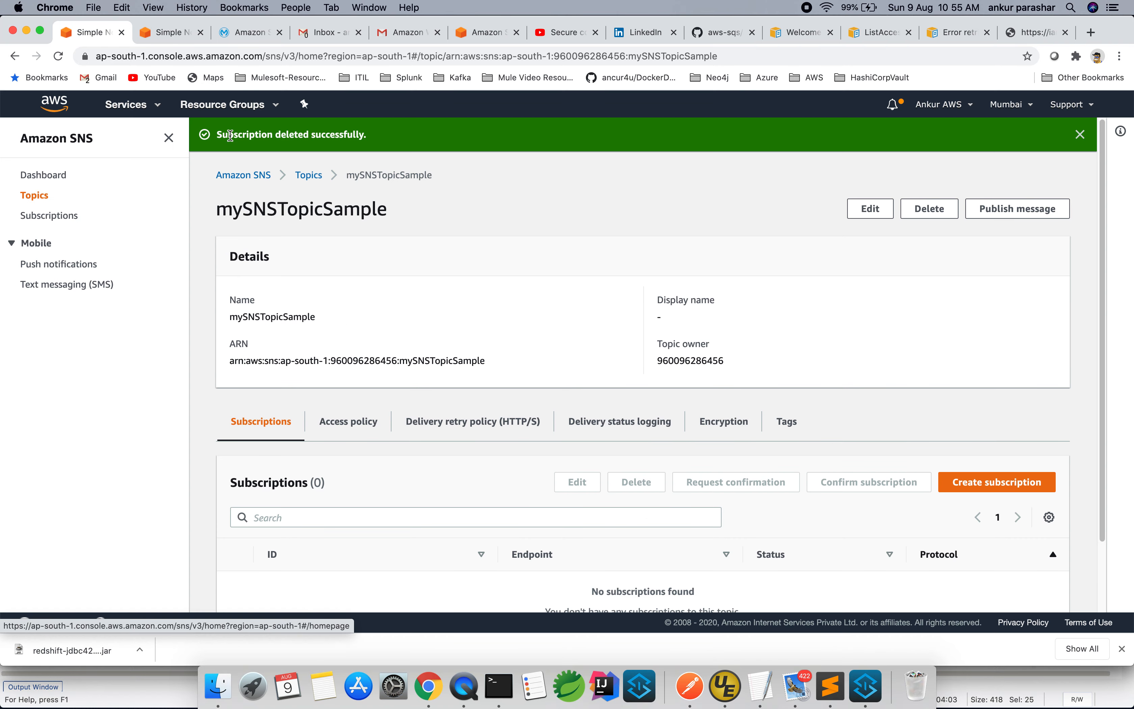
# Step: Review mySNSTopic's subscriptions in the AWS topics list and open the publish request in Postman
pyautogui.click(308, 174)
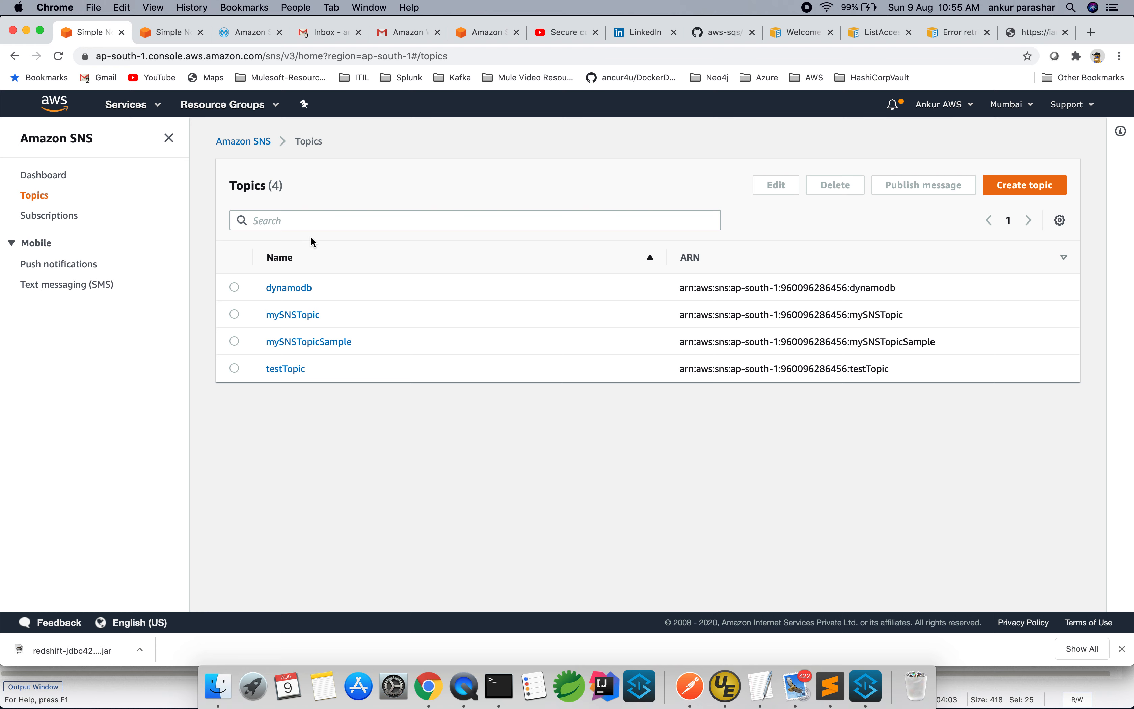
pyautogui.click(306, 318)
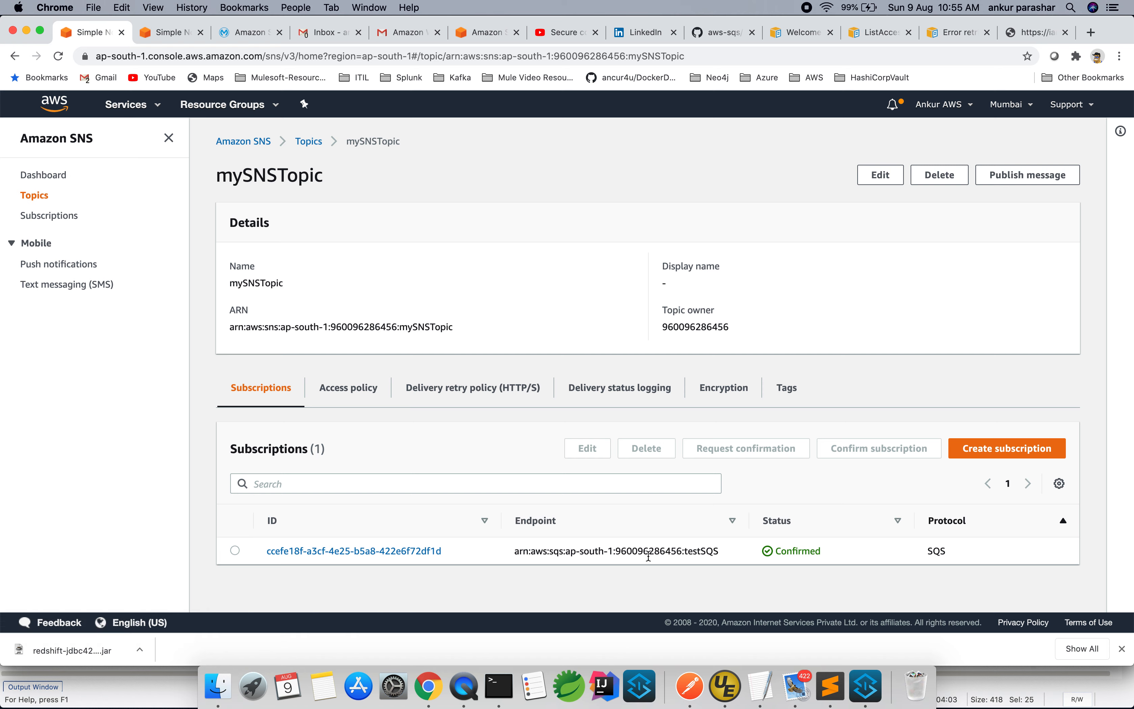
pyautogui.press('super+Tab')
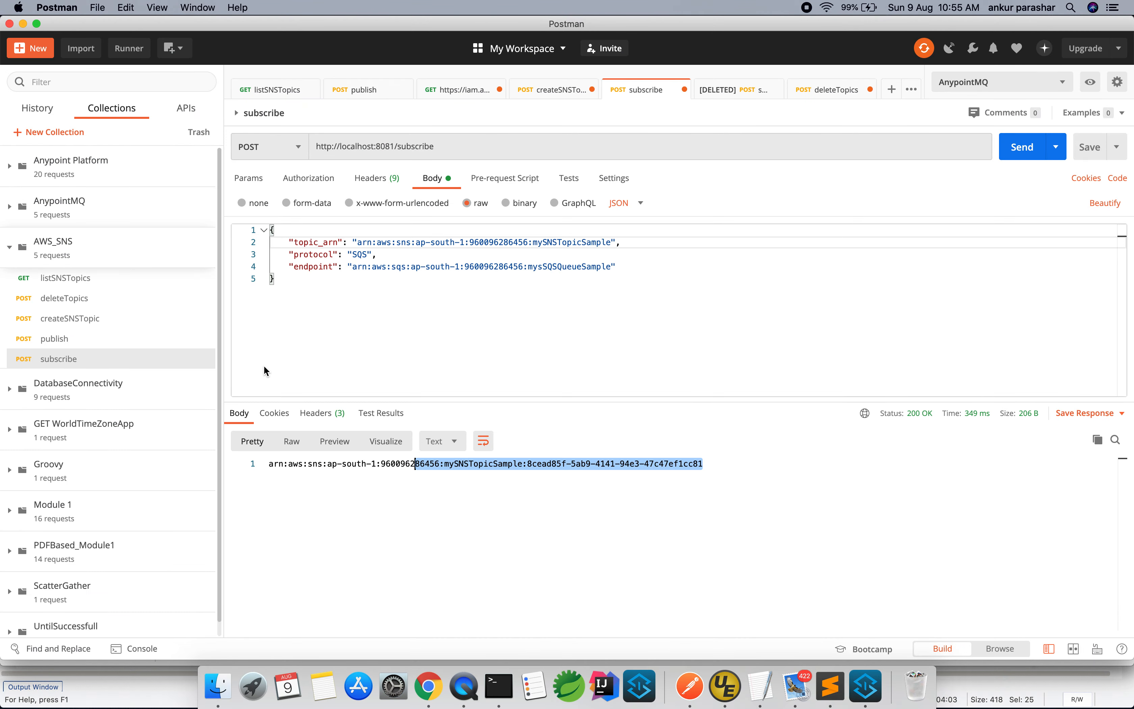
pyautogui.click(65, 341)
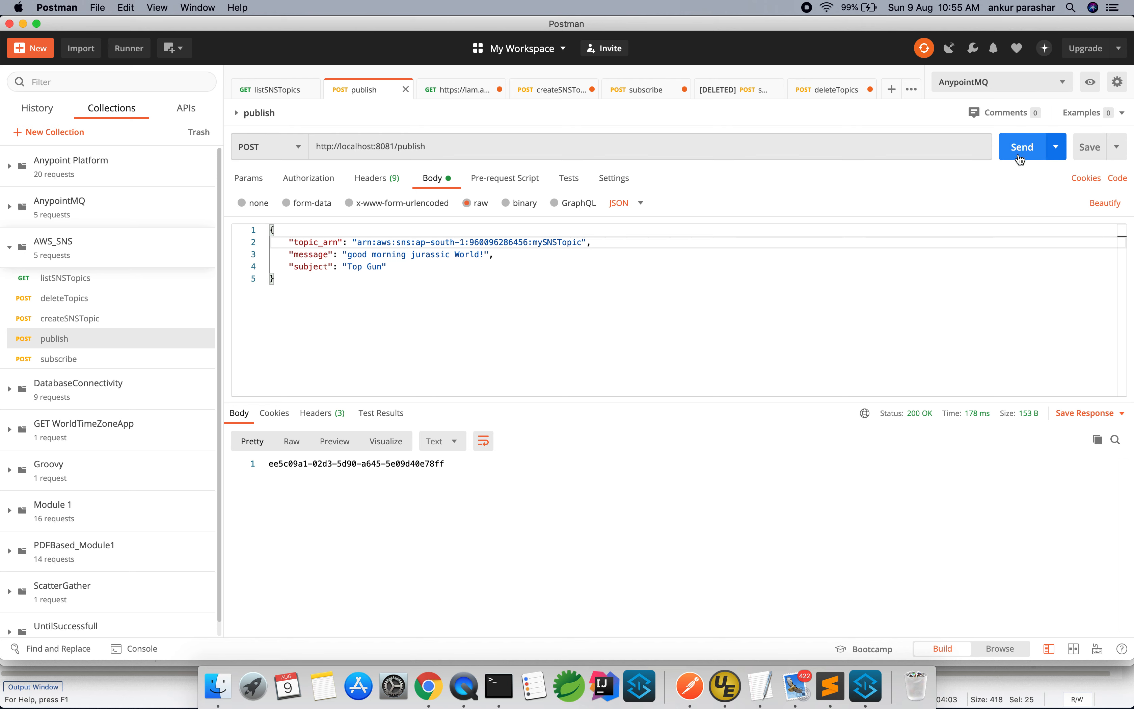
# Step: Switch to Anypoint Studio, read the subscribe response in the console log and open the Subscribe operation's settings
pyautogui.click(867, 682)
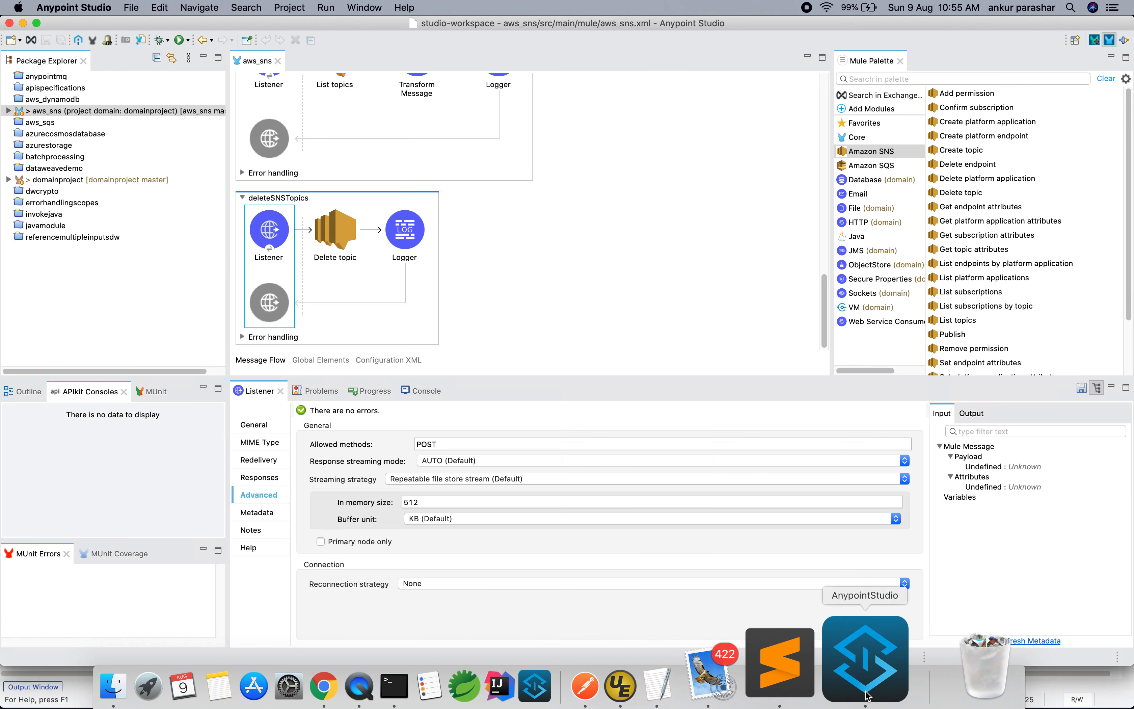
pyautogui.click(421, 392)
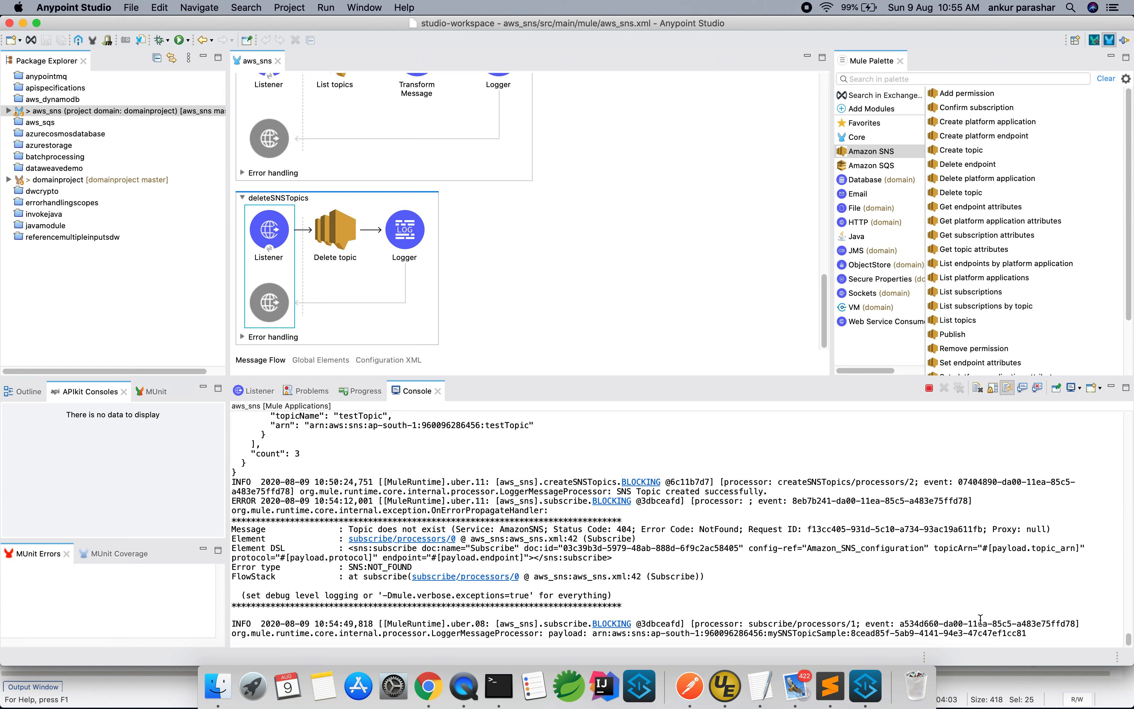
pyautogui.moveTo(1029, 633); pyautogui.dragTo(761, 635)
pyautogui.moveTo(826, 305); pyautogui.dragTo(826, 201)
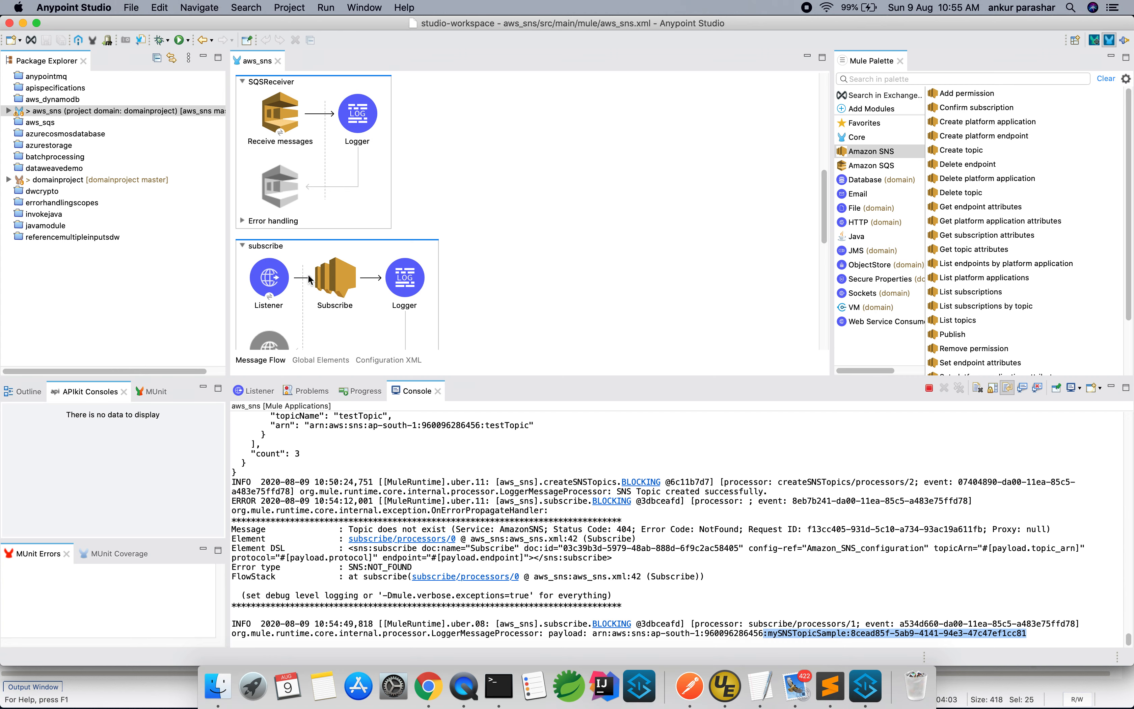
pyautogui.click(333, 281)
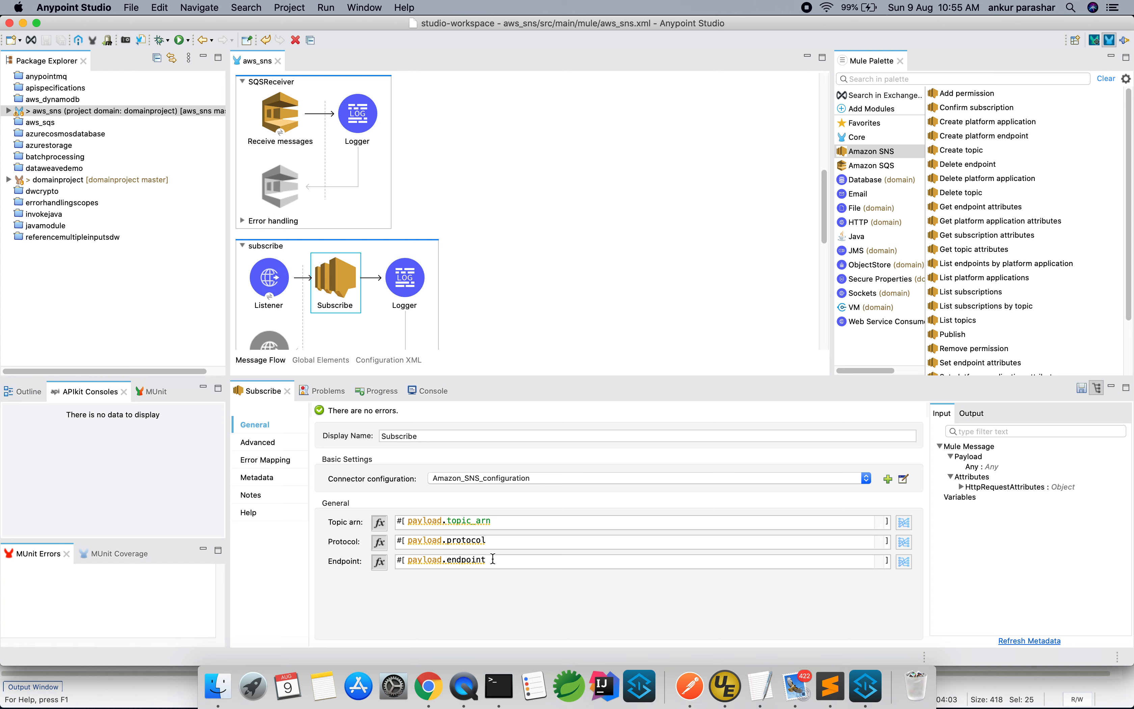
# Step: Change the Subscribe operation's Endpoint from an expression to a literal, try other text in it, and undo the text changes
pyautogui.click(379, 562)
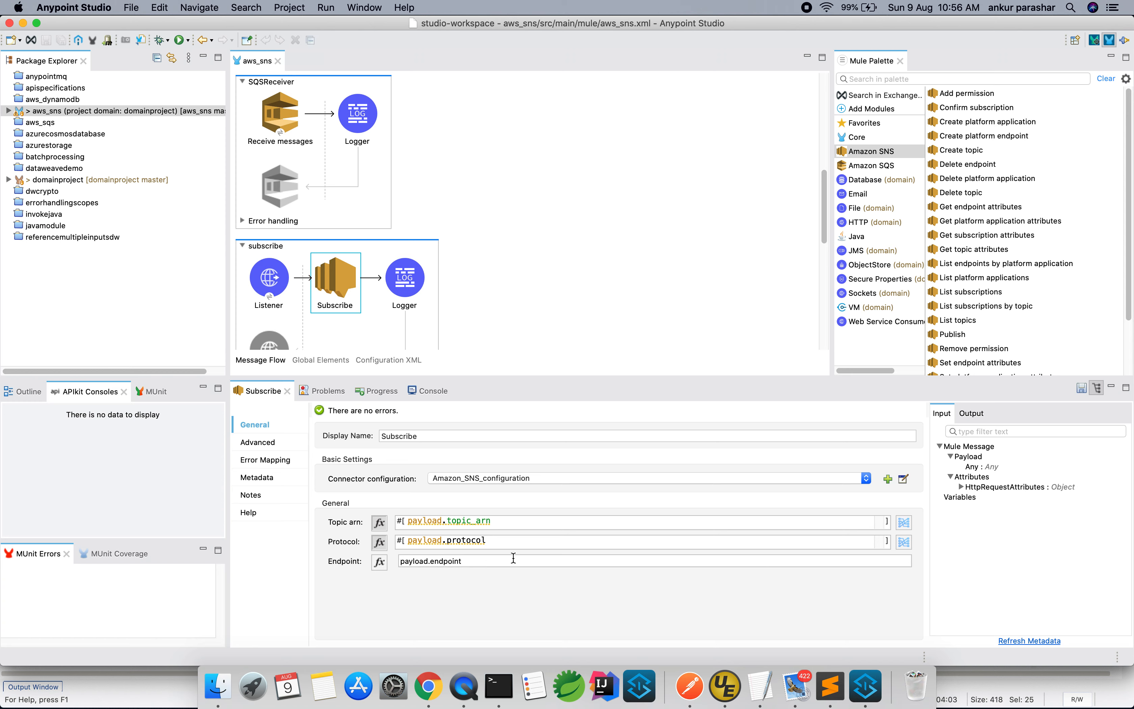
pyautogui.moveTo(496, 564); pyautogui.dragTo(378, 583)
pyautogui.write('EM')
pyautogui.press('BackSpace')
pyautogui.press('BackSpace')
pyautogui.press('BackSpace')
pyautogui.write('SMSTPEM')
pyautogui.press('super+z')
pyautogui.press('super+z')
pyautogui.press('super+z')
pyautogui.press('super+z')
pyautogui.press('super+z')
pyautogui.press('super+z')
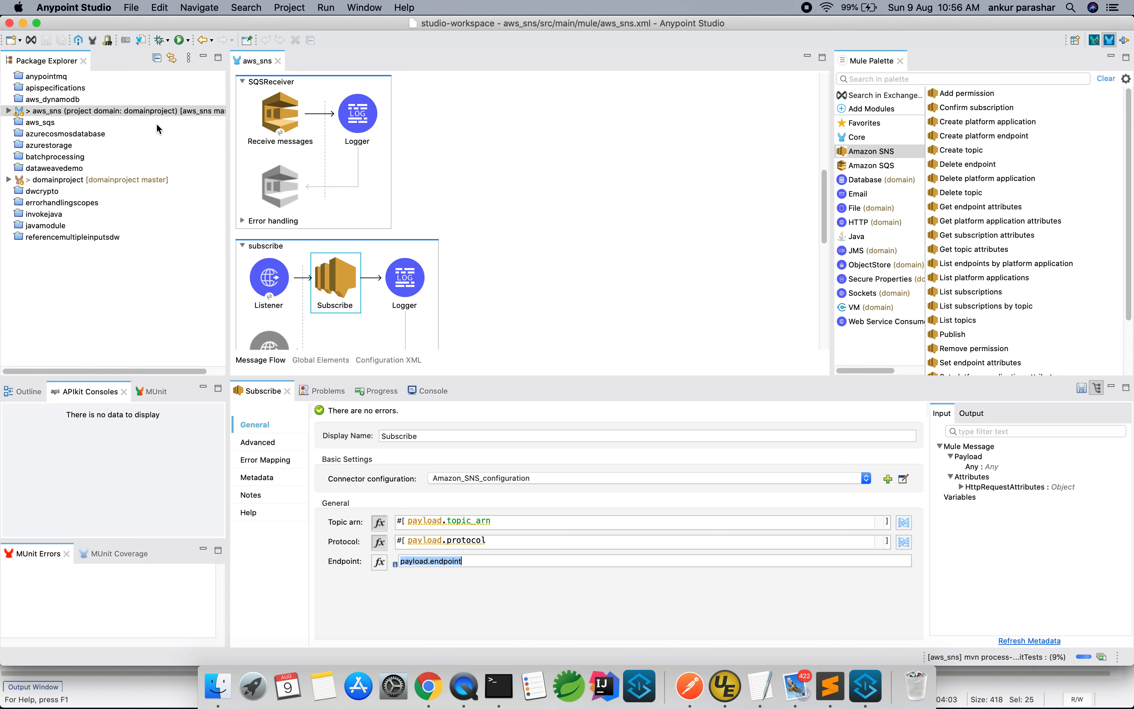
pyautogui.click(651, 318)
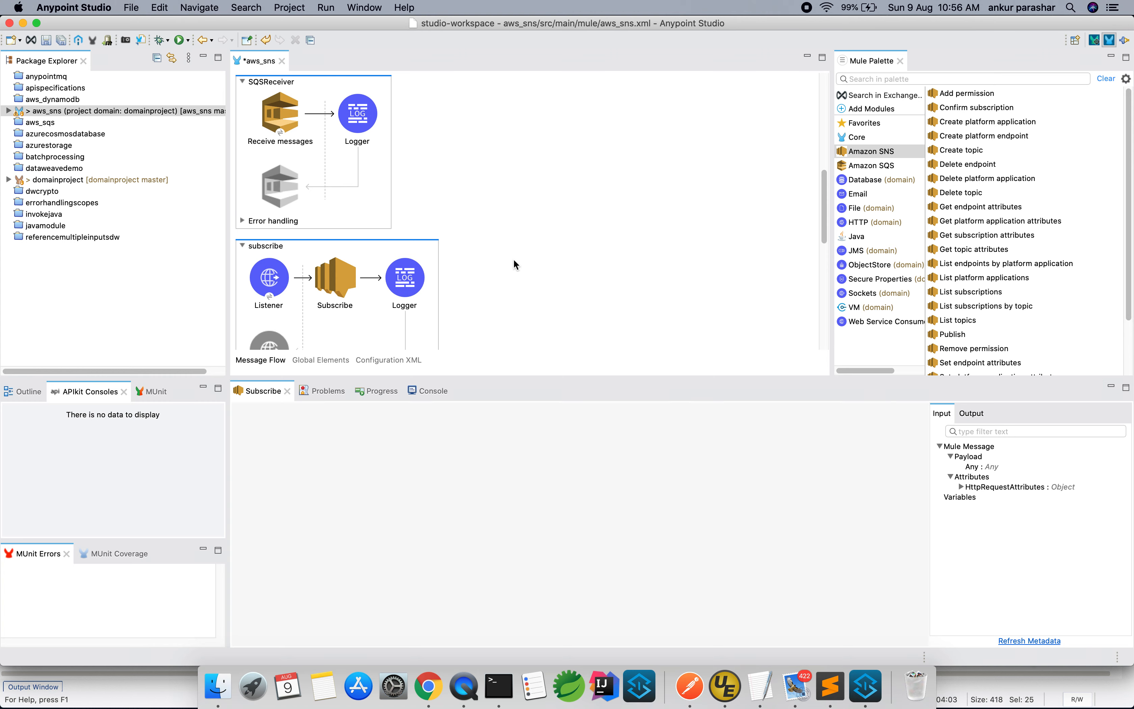
# Step: Review the subscribe flow's Logger message and the Receive messages settings and queue URL in the SQSReceiver flow
pyautogui.scroll(-5, 526, 263)
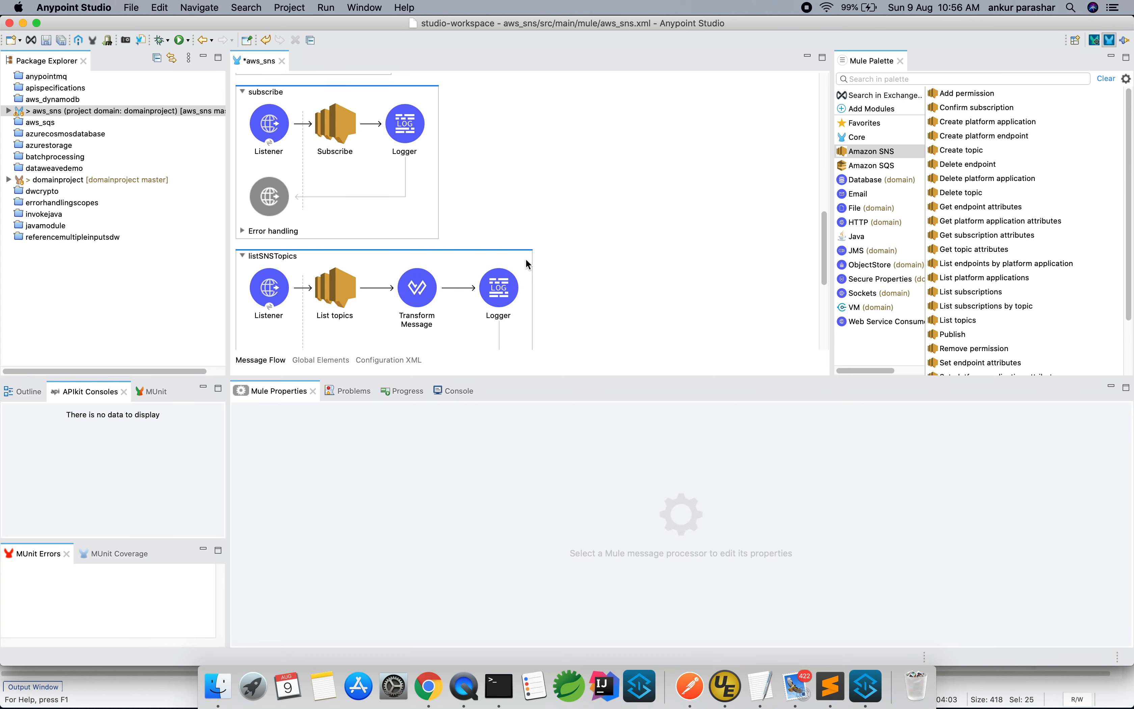
pyautogui.click(420, 150)
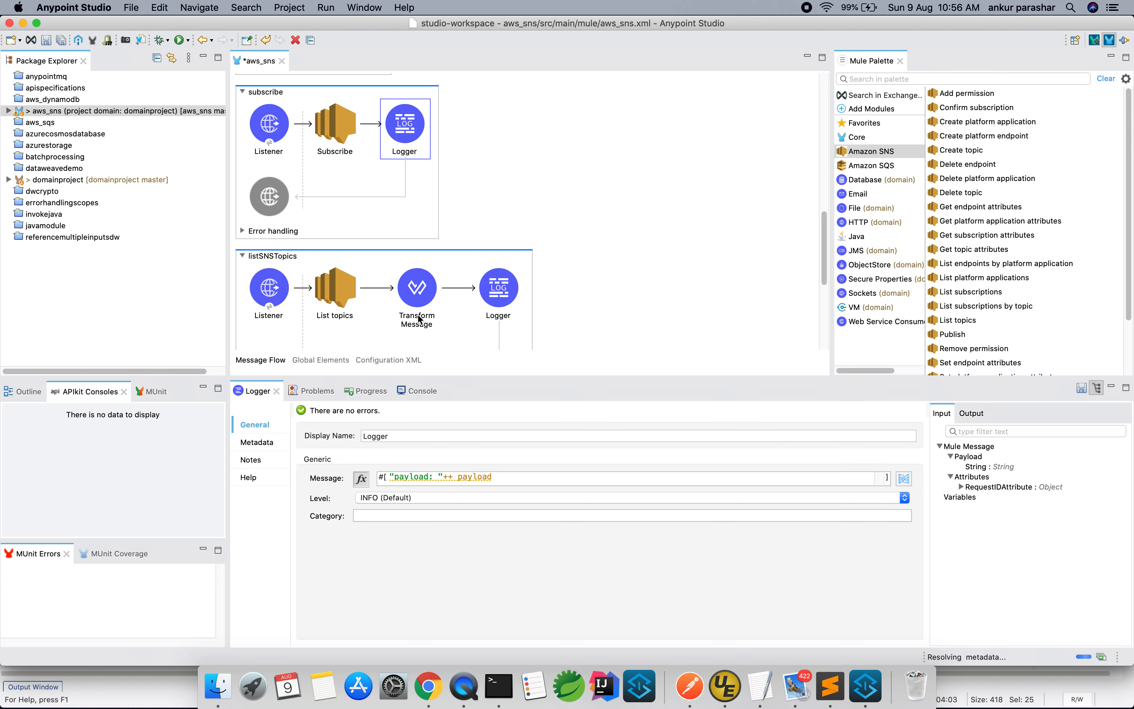
pyautogui.scroll(5, 512, 266)
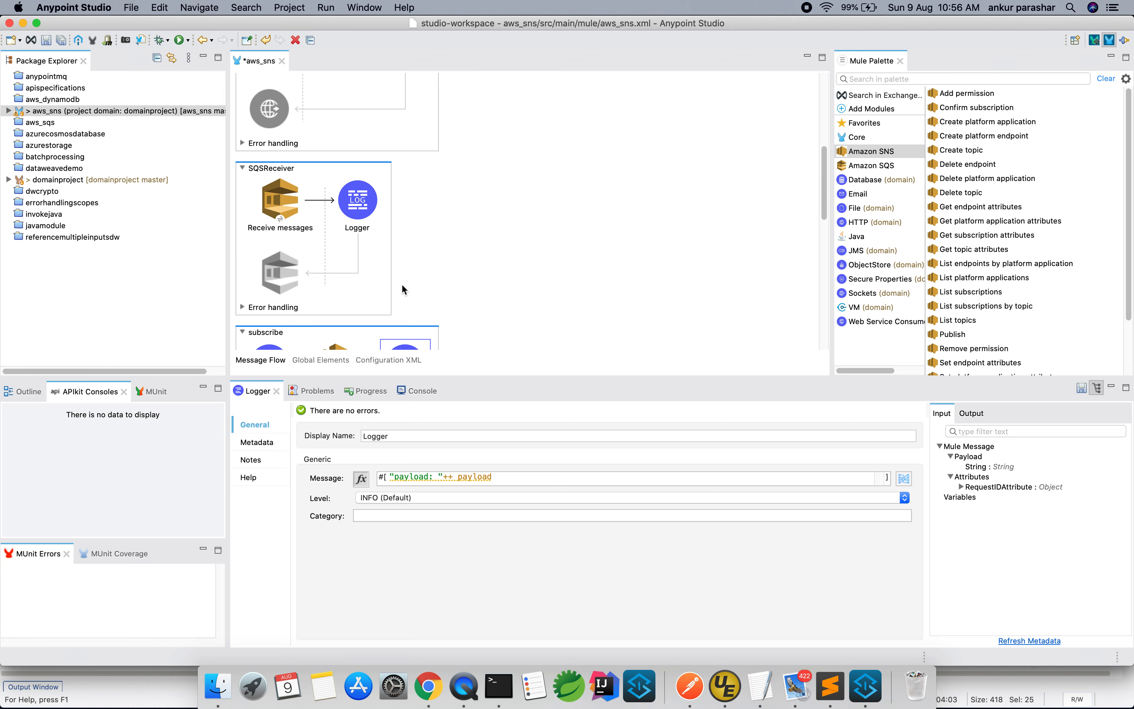
pyautogui.click(288, 208)
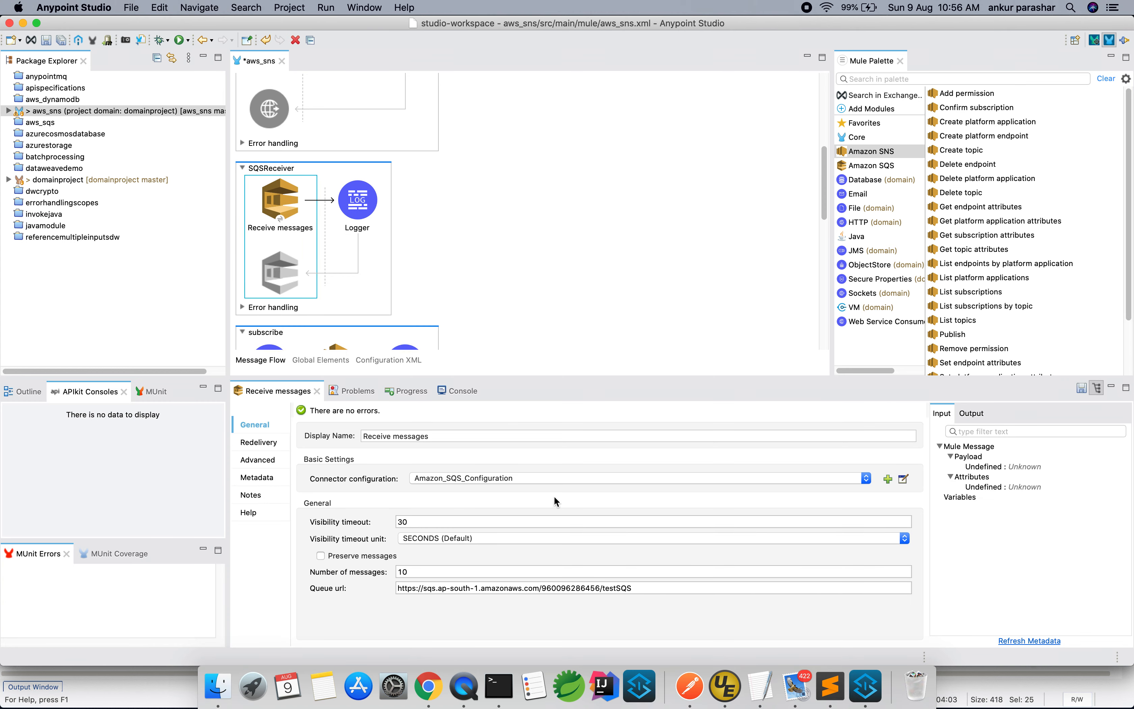
pyautogui.click(638, 588)
# Step: Inspect the test queue ARN in Amazon_SQS_Configuration, test its connection, accept the configuration and save the aws_sns file
pyautogui.click(903, 479)
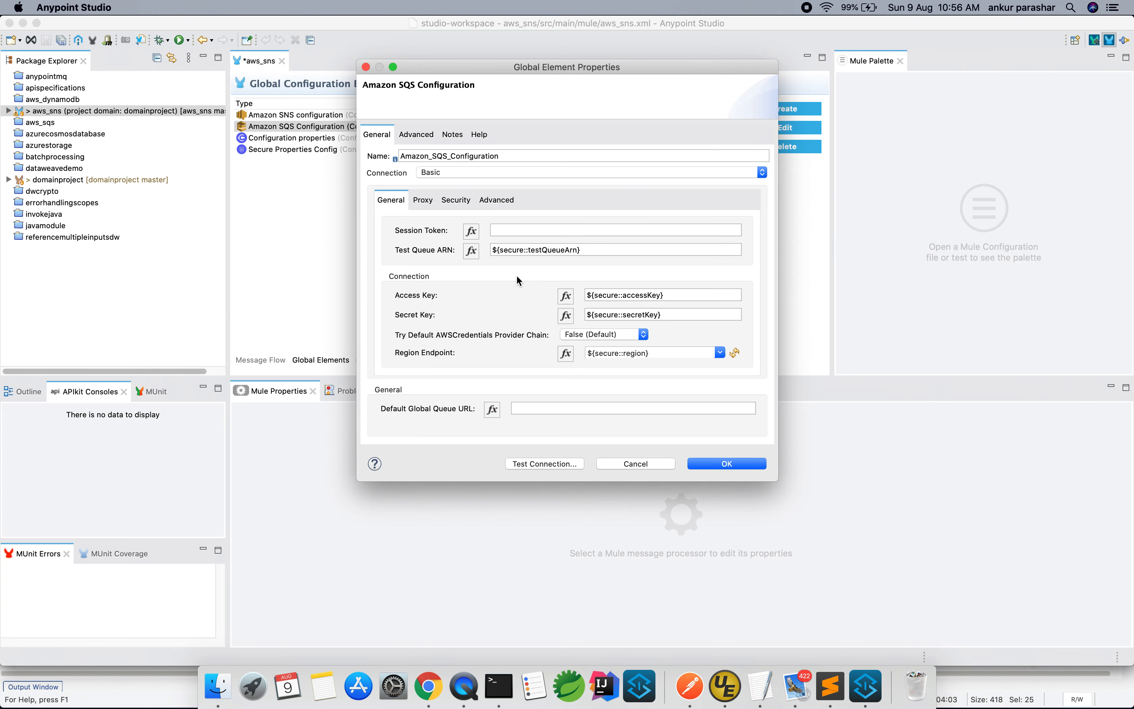
pyautogui.moveTo(581, 251); pyautogui.dragTo(473, 251)
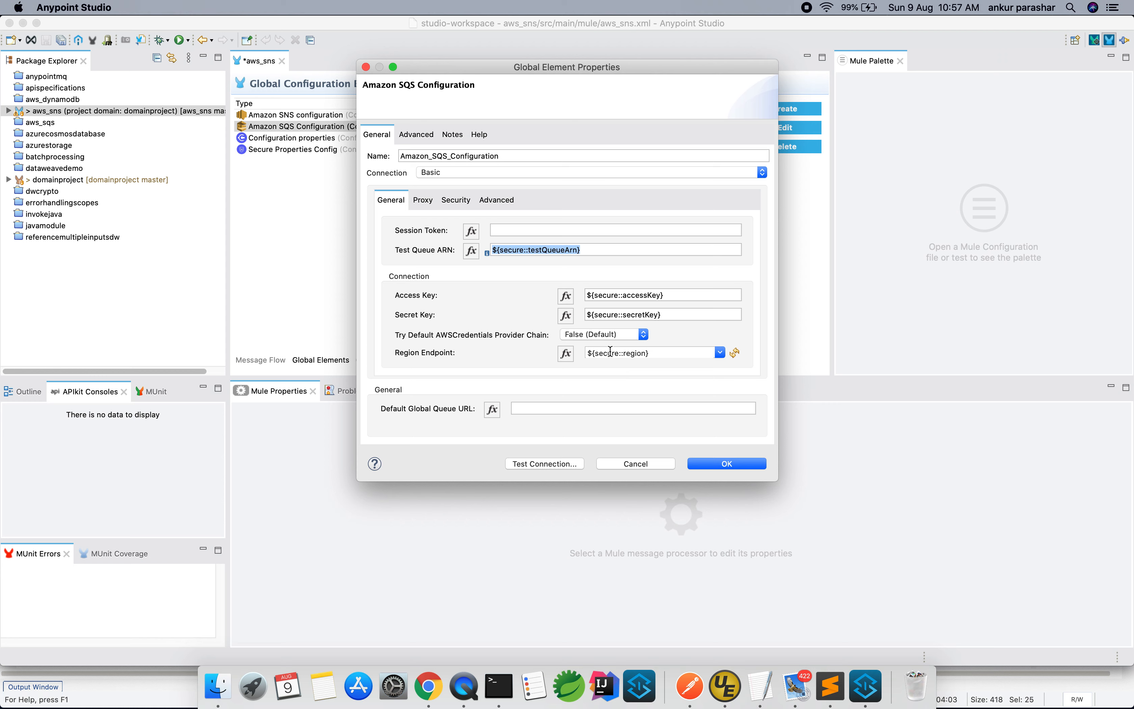
pyautogui.click(563, 464)
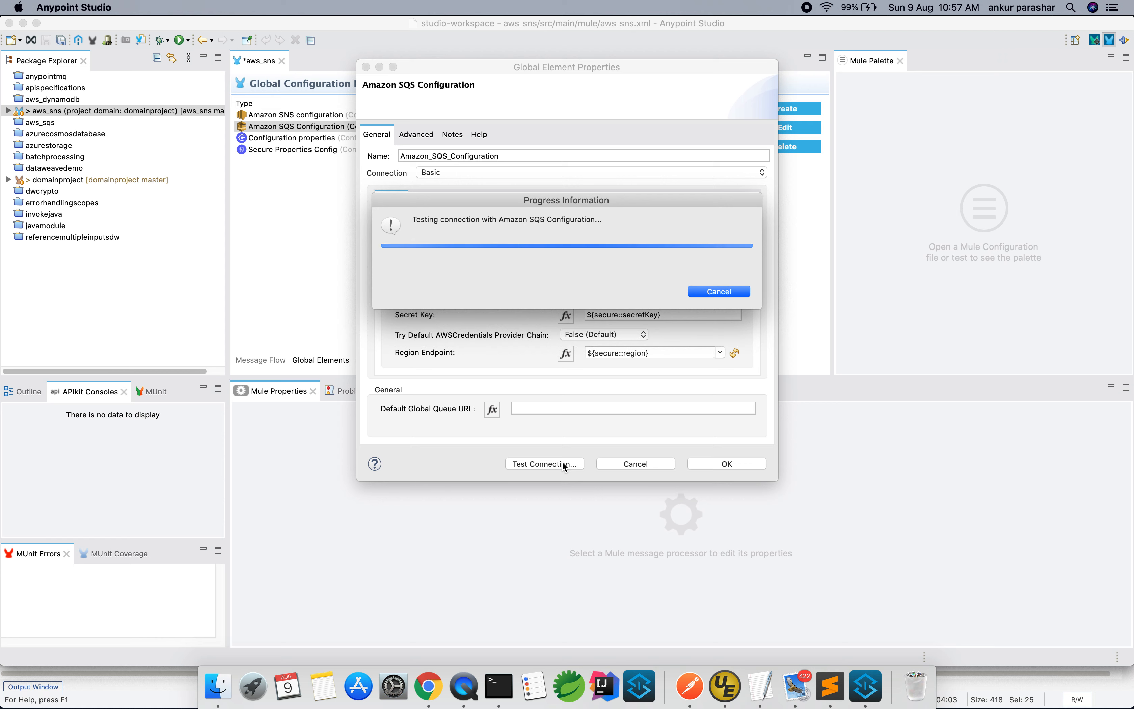
pyautogui.click(748, 290)
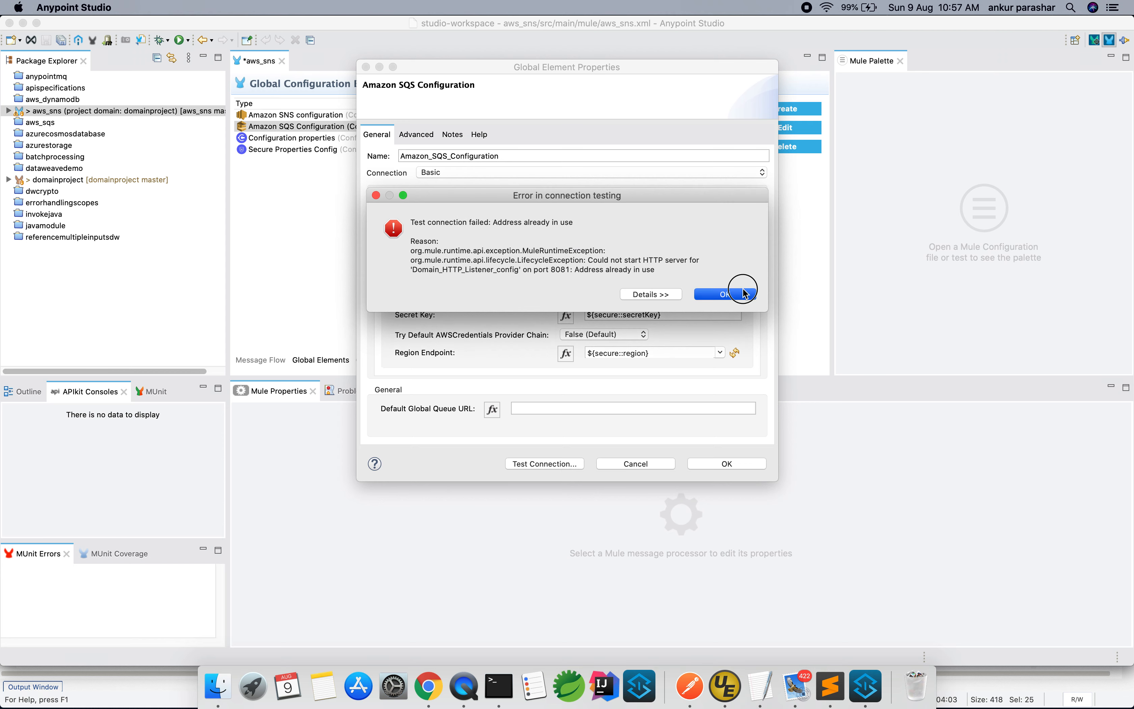
pyautogui.click(708, 462)
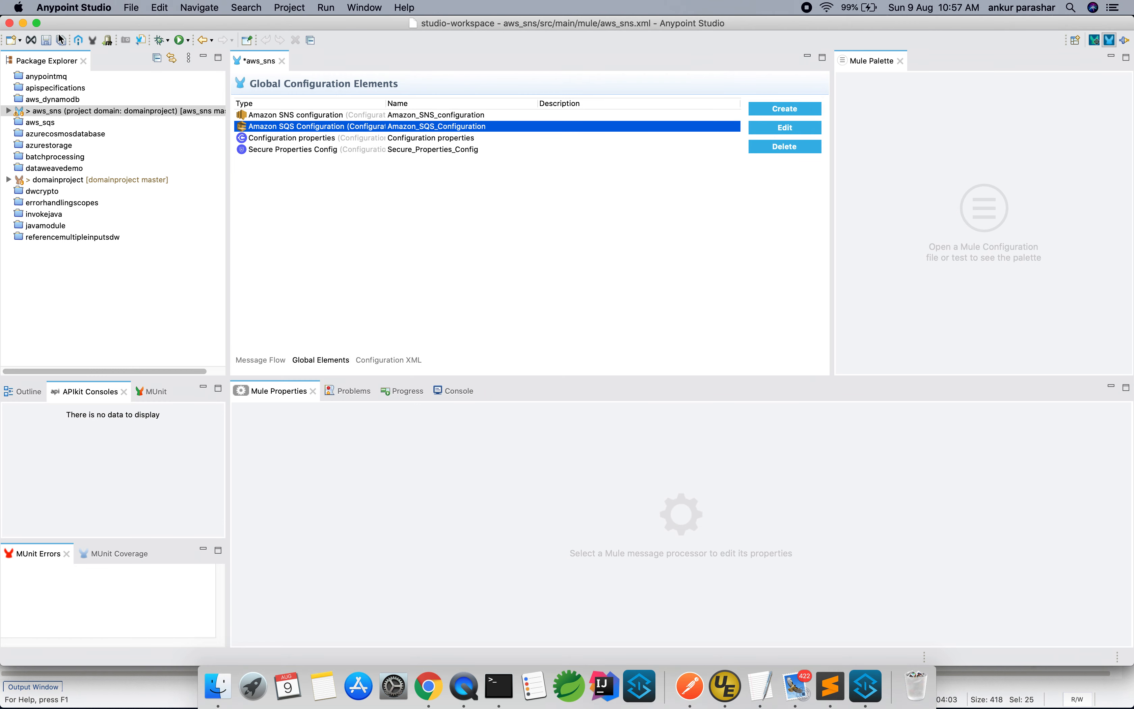
pyautogui.click(61, 45)
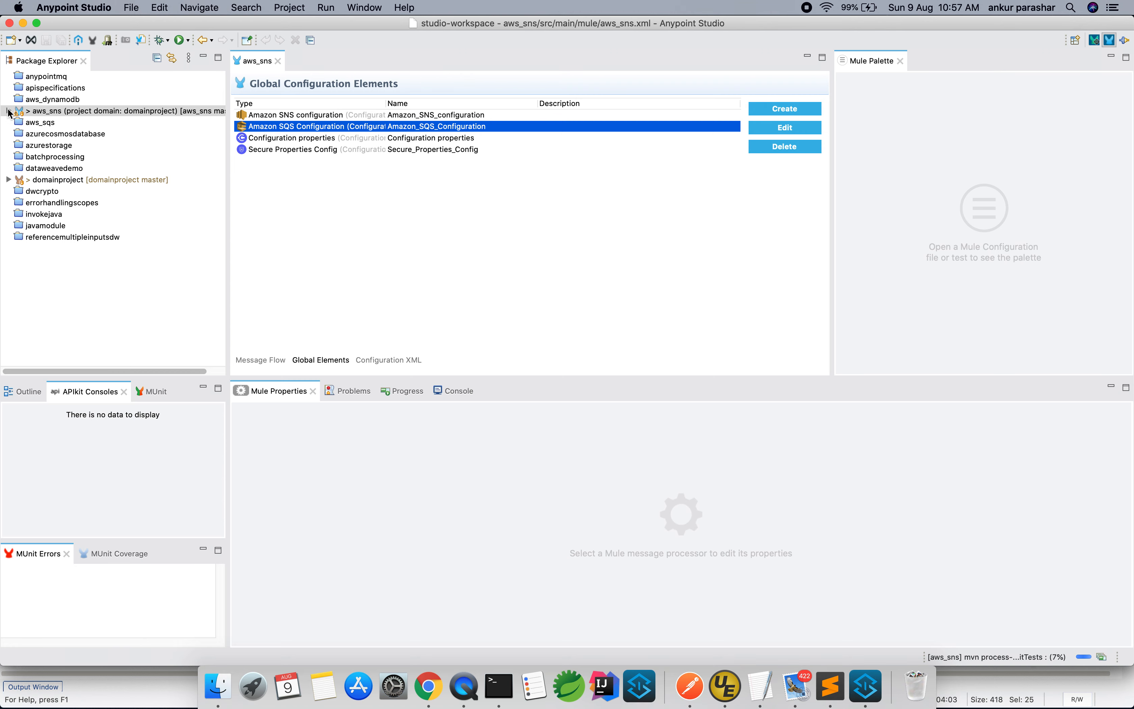
# Step: Open application.properties from the aws_sns project's src/main/resources folder, review its encrypted properties and return to aws_sns
pyautogui.click(8, 112)
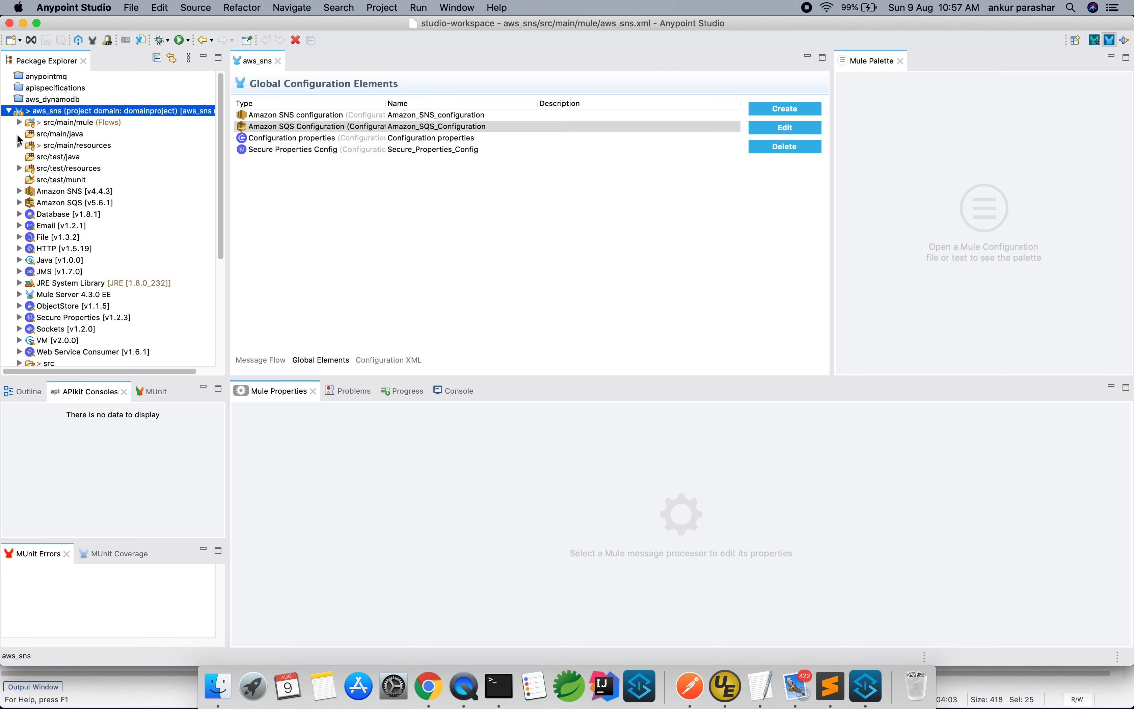
pyautogui.click(18, 145)
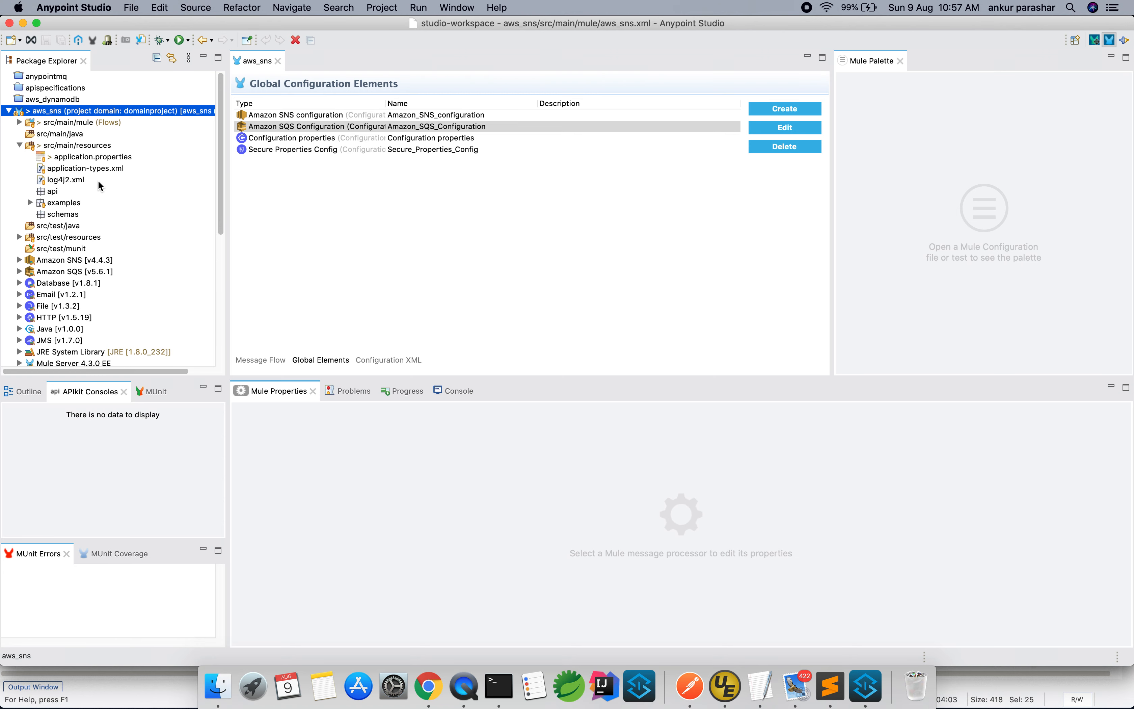
pyautogui.doubleClick(113, 158)
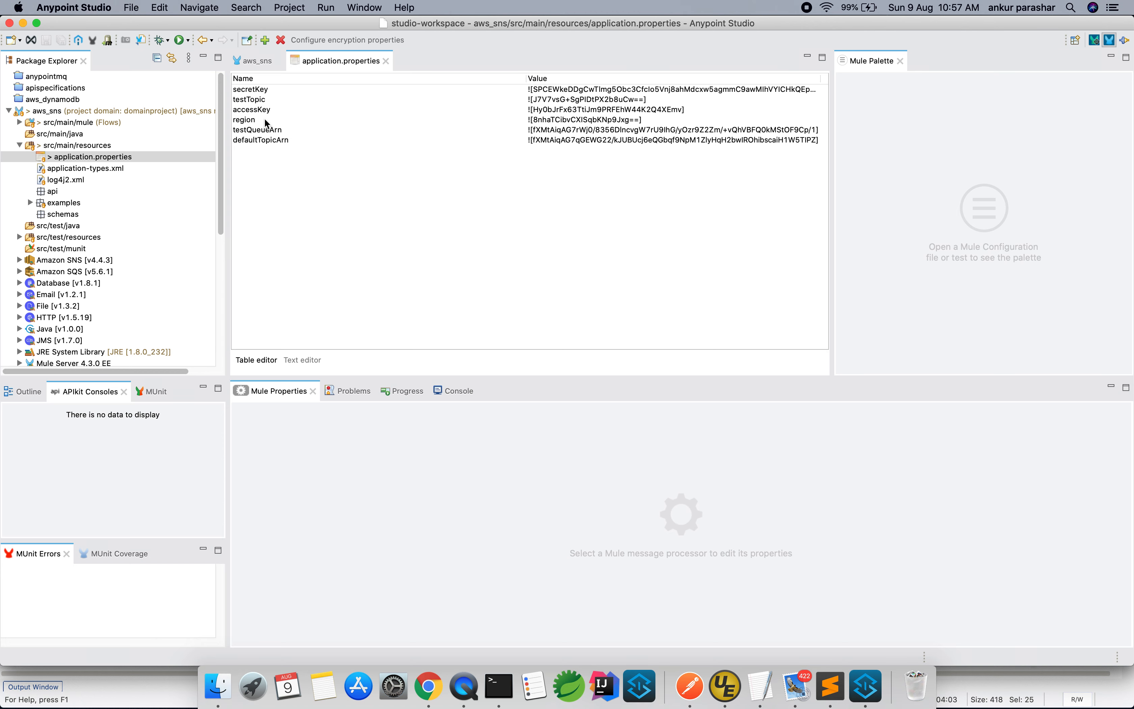
pyautogui.click(253, 61)
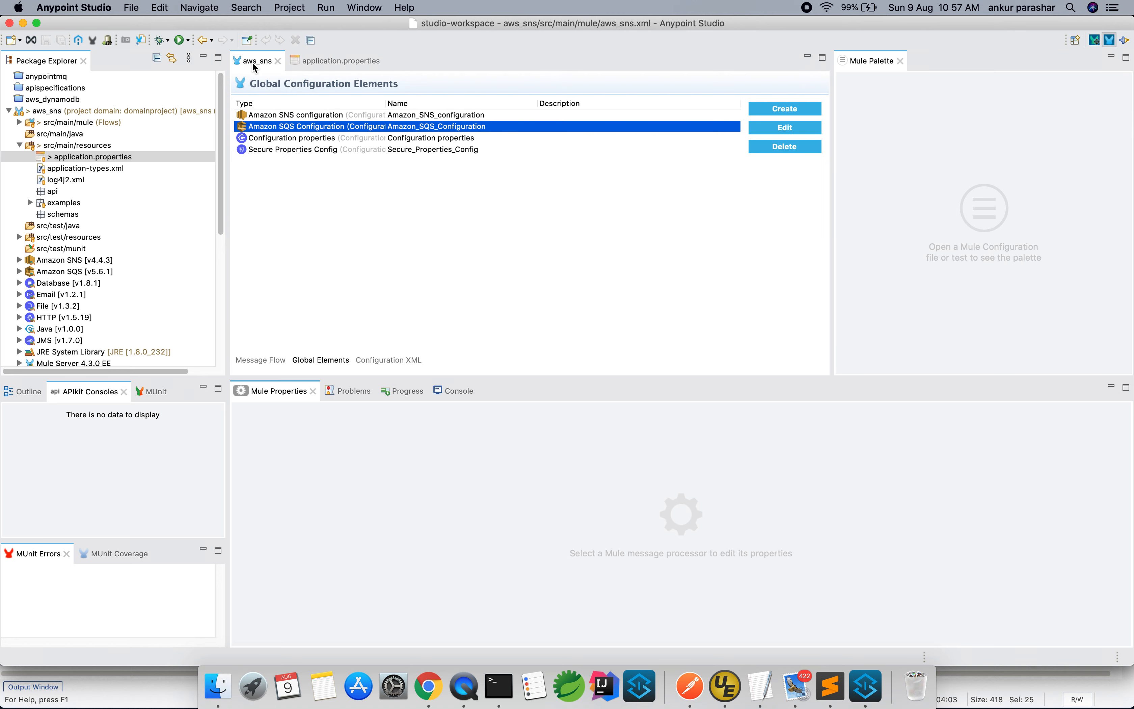
# Step: Return to the message flow, review the publish and SQSReceiver flows, and clear the aws_sns console output
pyautogui.click(275, 361)
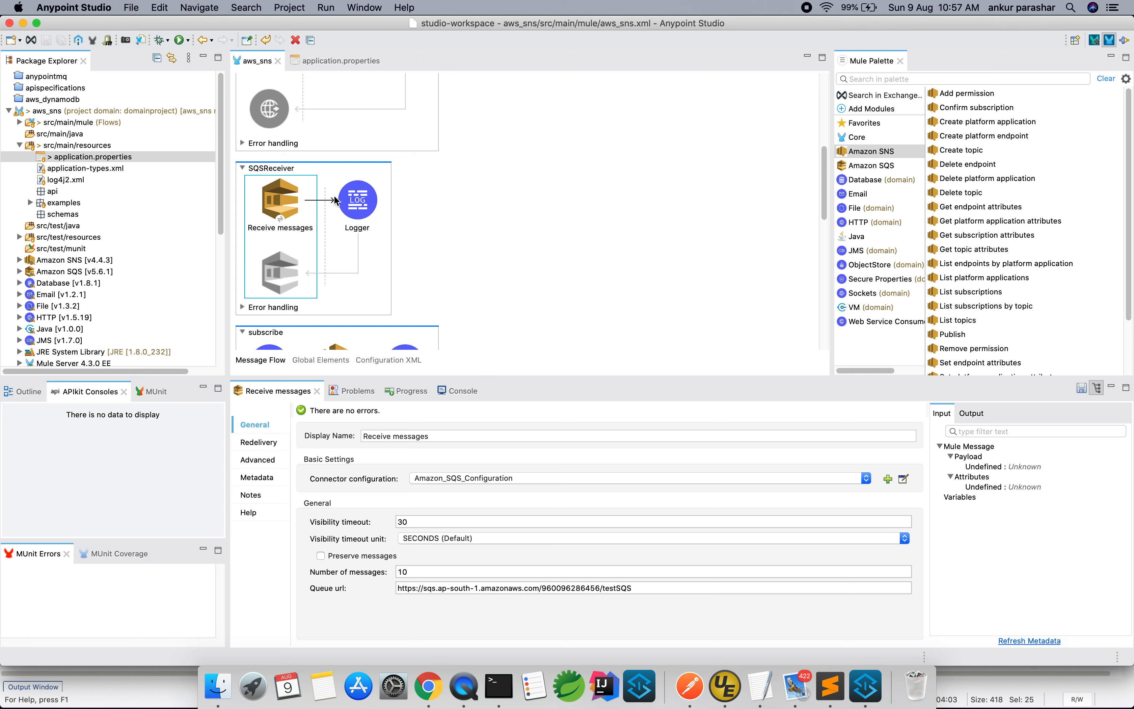
pyautogui.scroll(-2, 450, 234)
pyautogui.scroll(5, 450, 233)
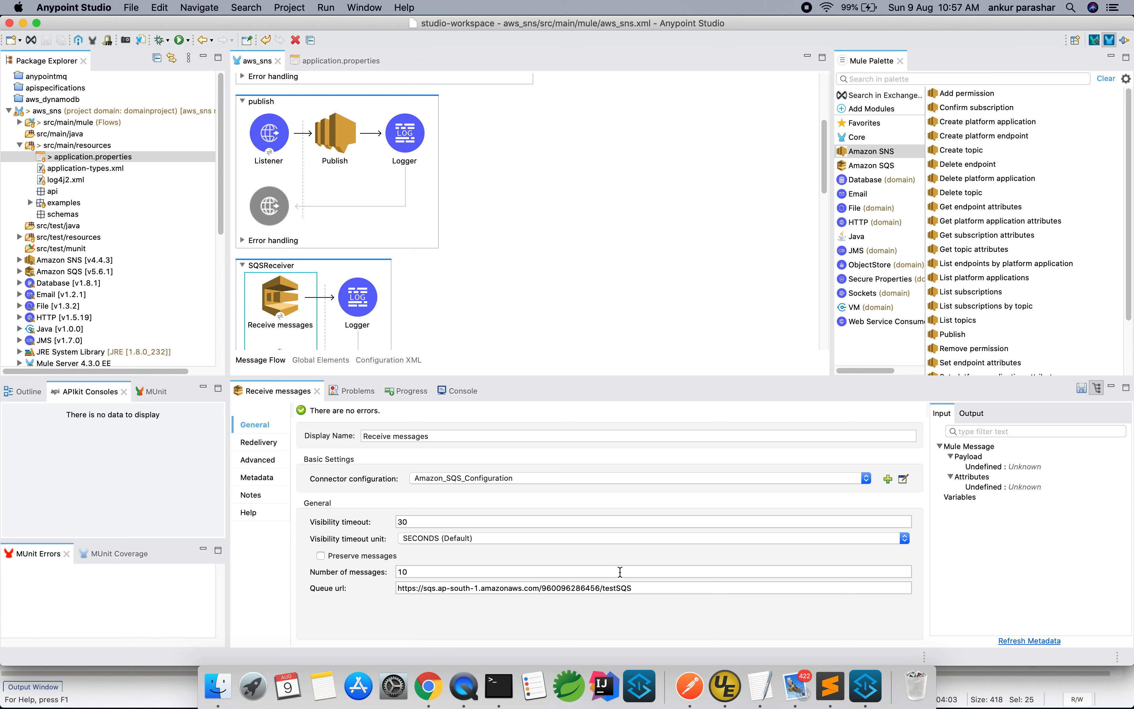
pyautogui.click(459, 391)
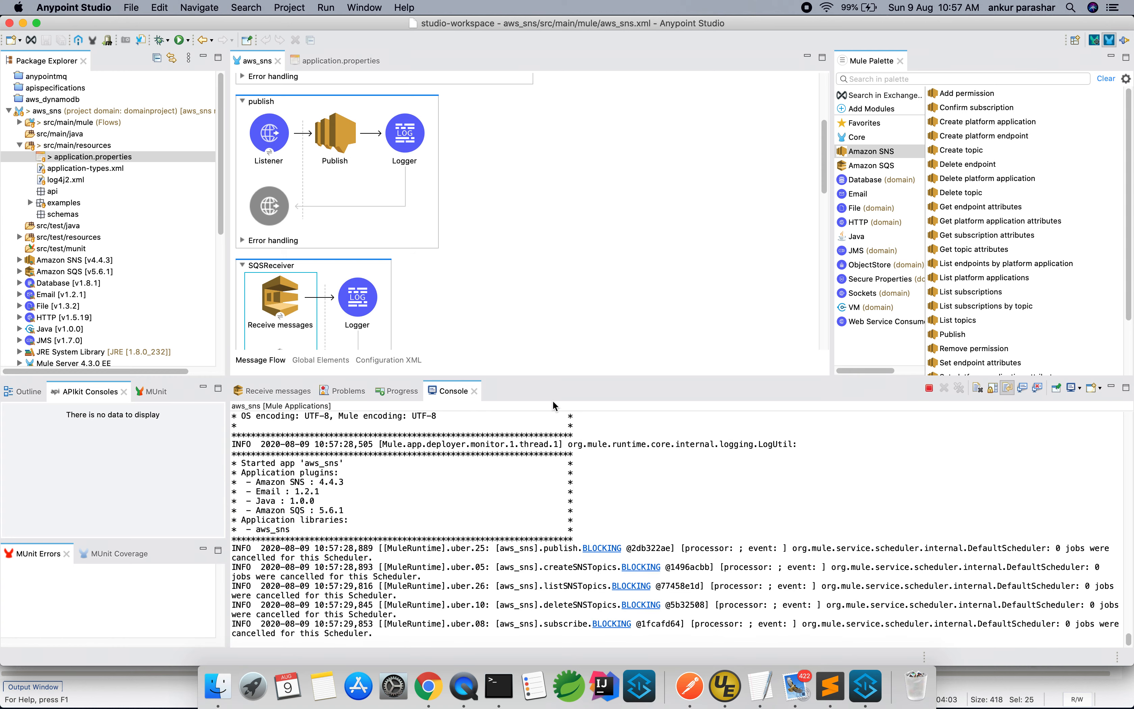
pyautogui.click(979, 389)
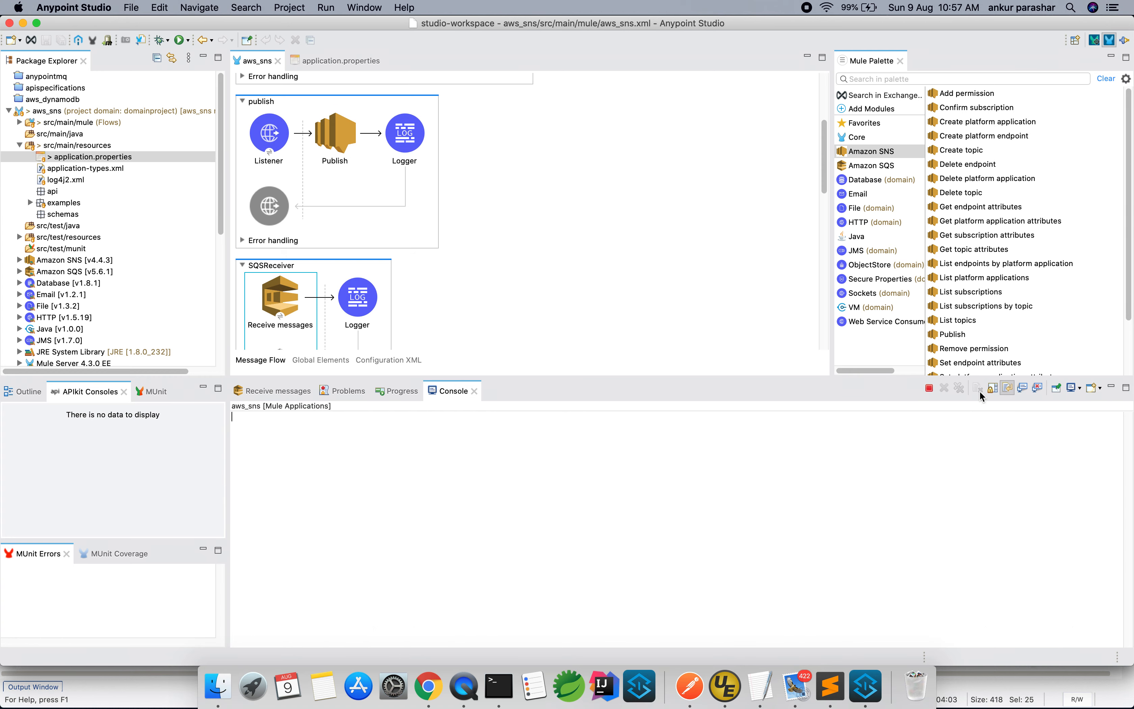
# Step: Switch to Postman, send the publish request for mySNSTopic and return to Anypoint Studio to check the aws_sns console
pyautogui.click(686, 661)
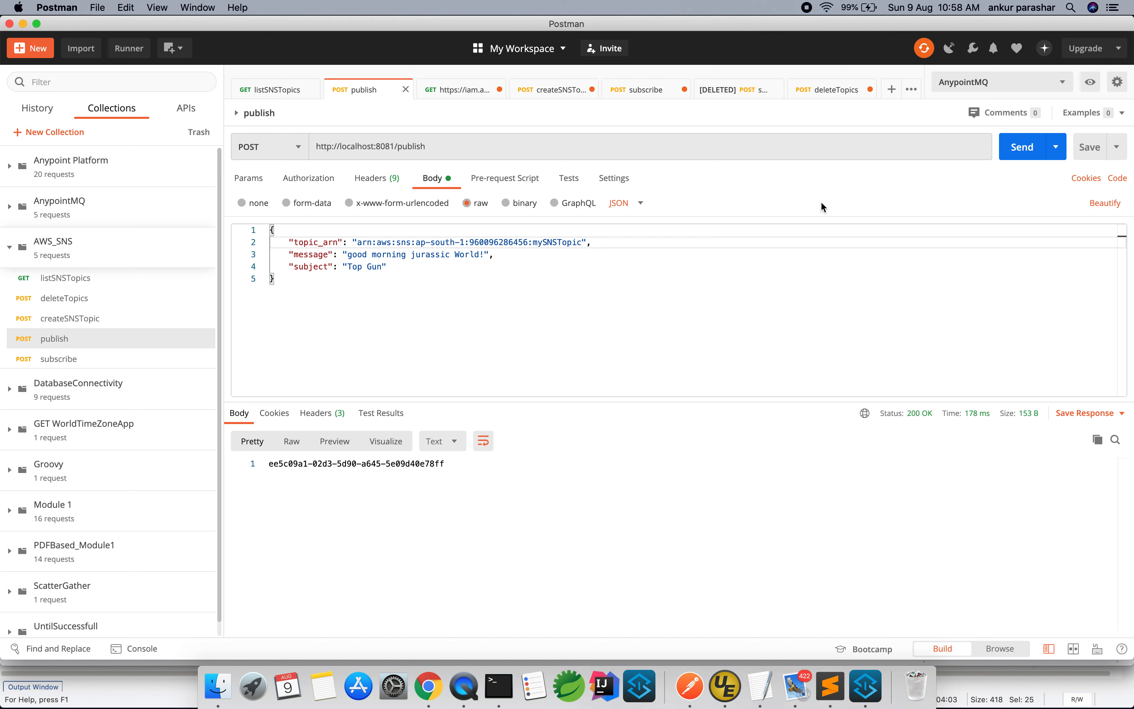
pyautogui.click(1023, 155)
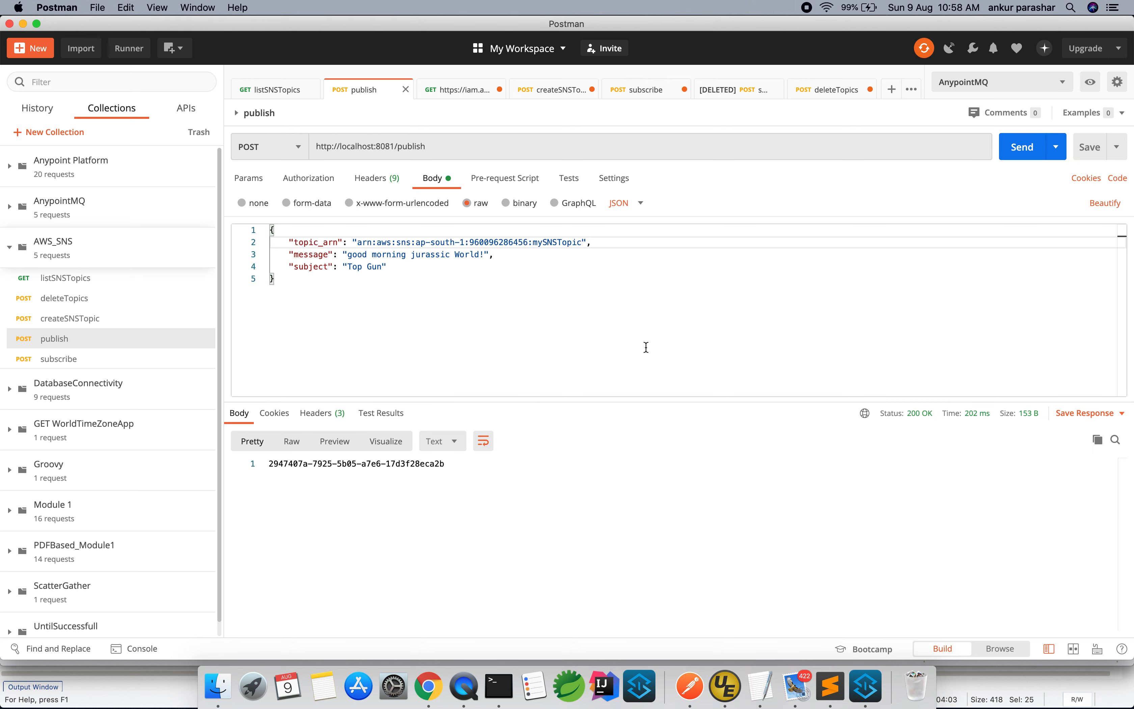
pyautogui.press('super+Tab')
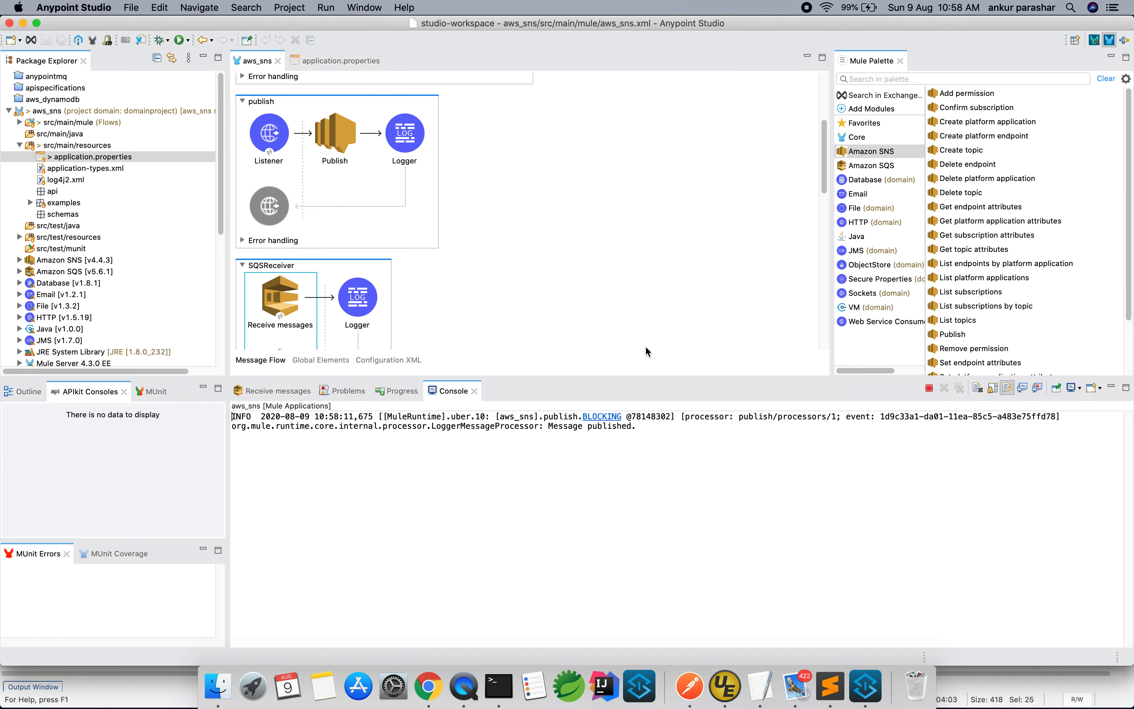
# Step: Switch to the Amazon SNS console in Chrome, view testTopic's details and subscriptions, and return to the topics list
pyautogui.click(430, 687)
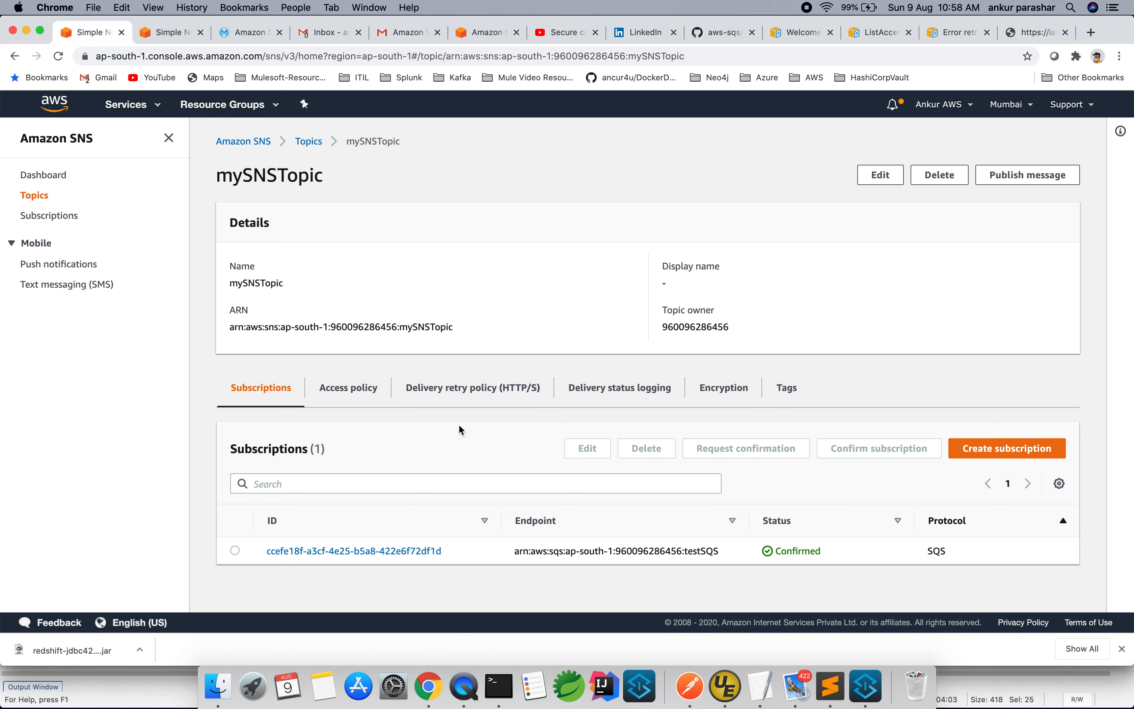
pyautogui.click(320, 145)
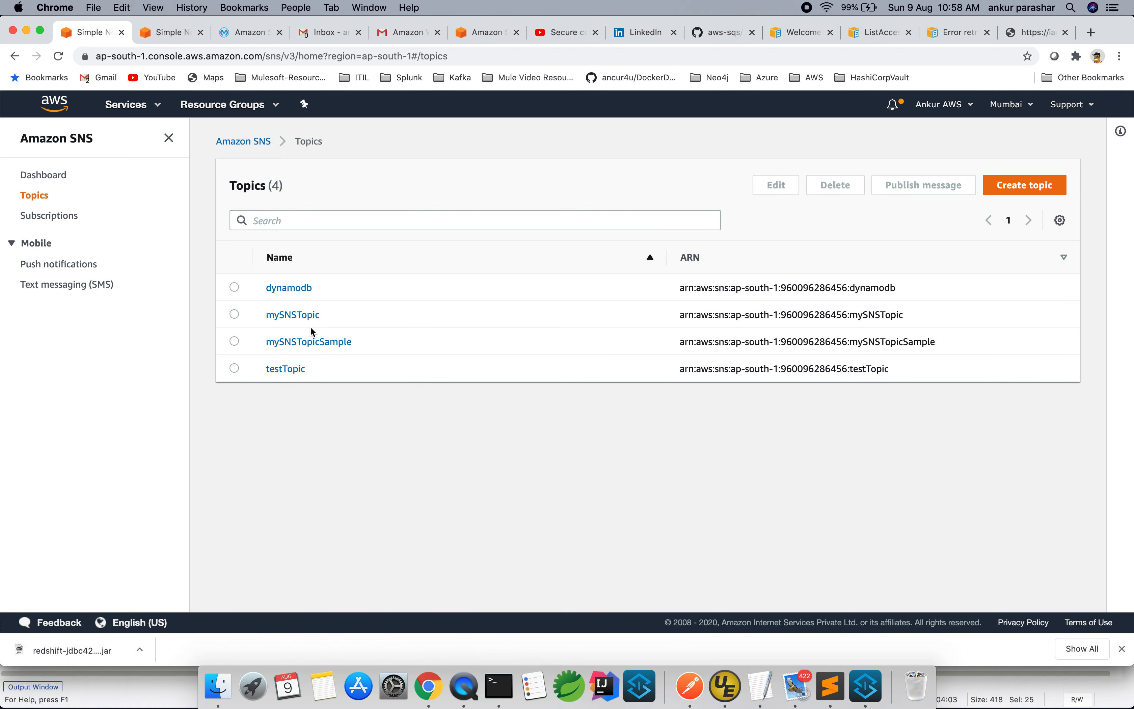
pyautogui.click(301, 370)
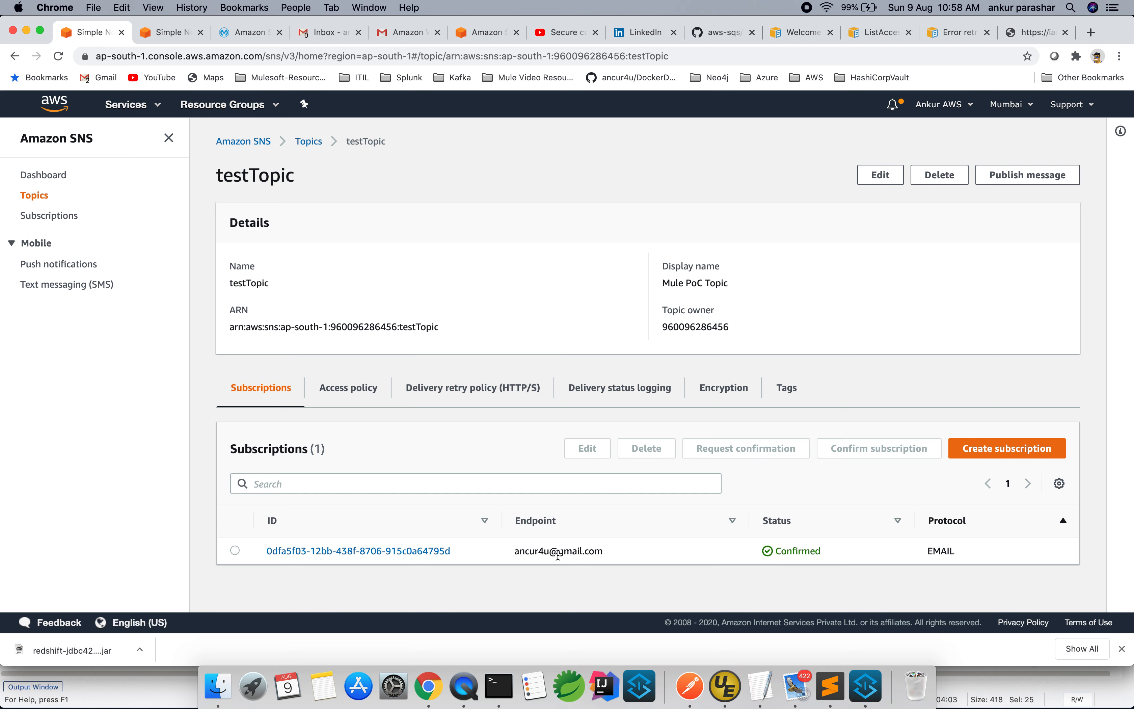
pyautogui.click(305, 142)
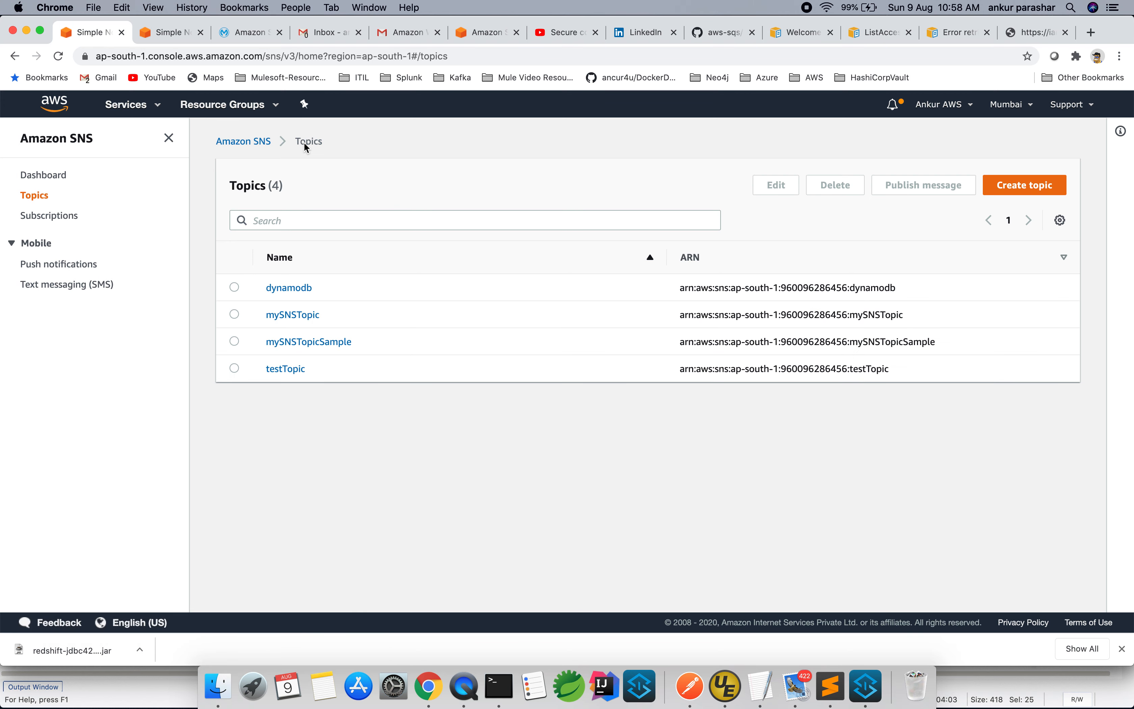
# Step: Switch to Anypoint Studio and examine the SQSReceiver log entry and its notification fields in the aws_sns console
pyautogui.press('super+Tab')
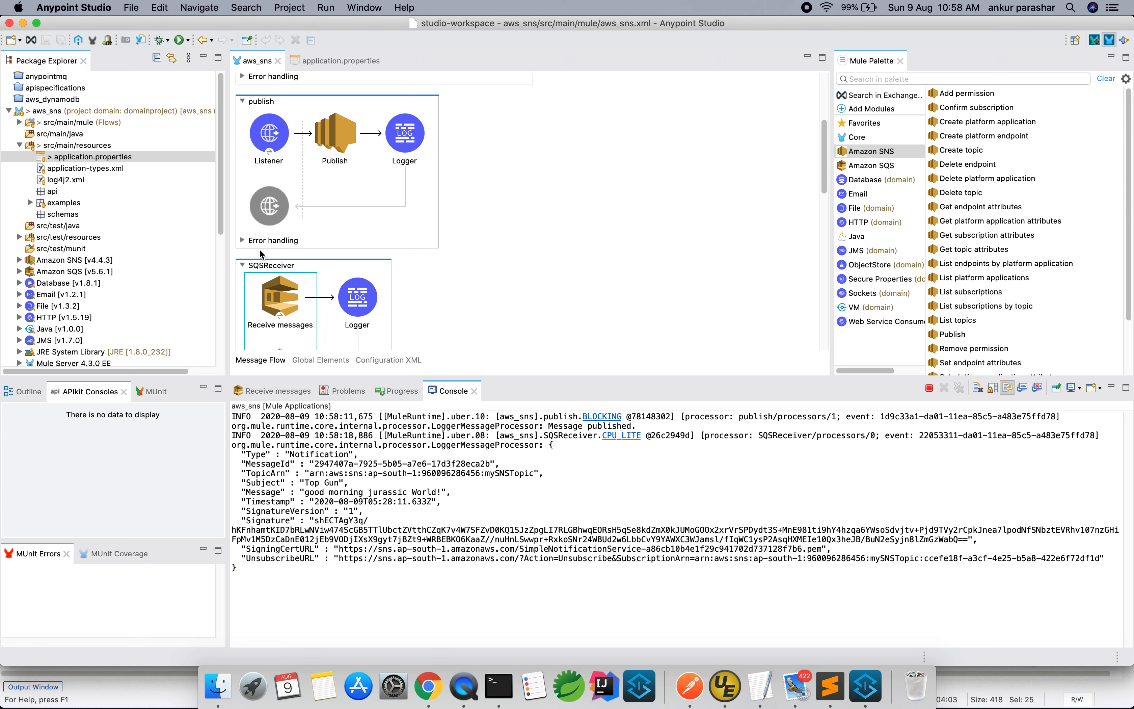
pyautogui.moveTo(544, 435); pyautogui.dragTo(584, 435)
pyautogui.moveTo(261, 464); pyautogui.dragTo(349, 511)
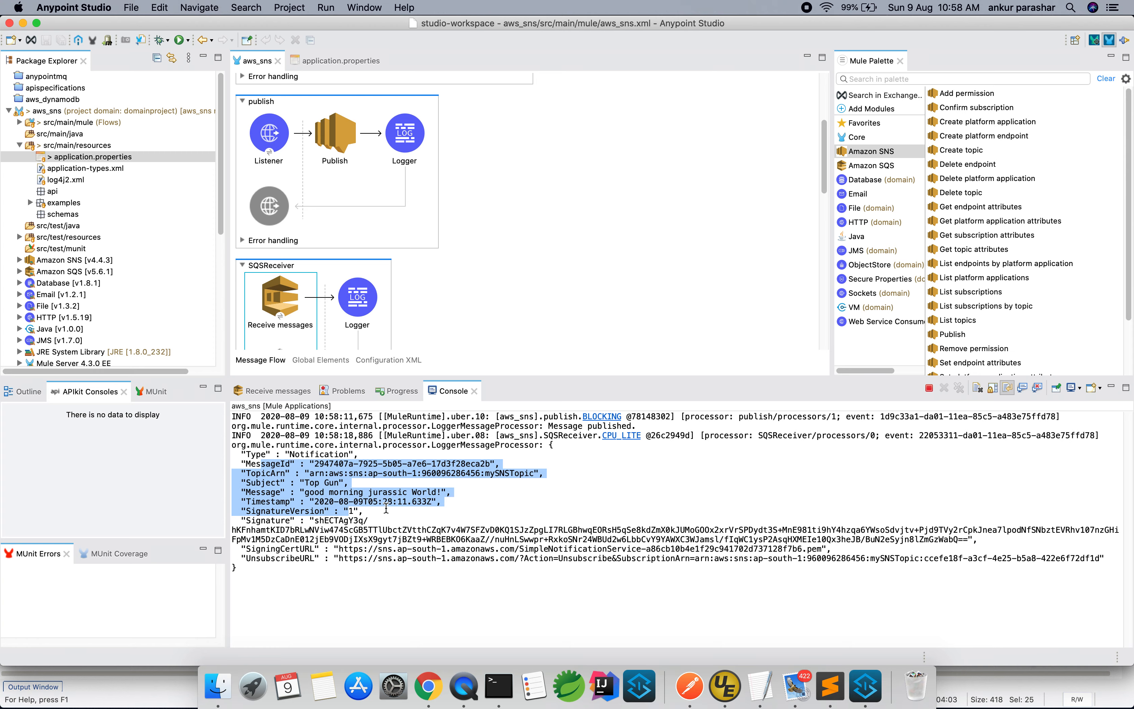
# Step: Return to the Amazon SNS console in Chrome and inspect the endpoint of testTopic's email subscription
pyautogui.press('super+Tab')
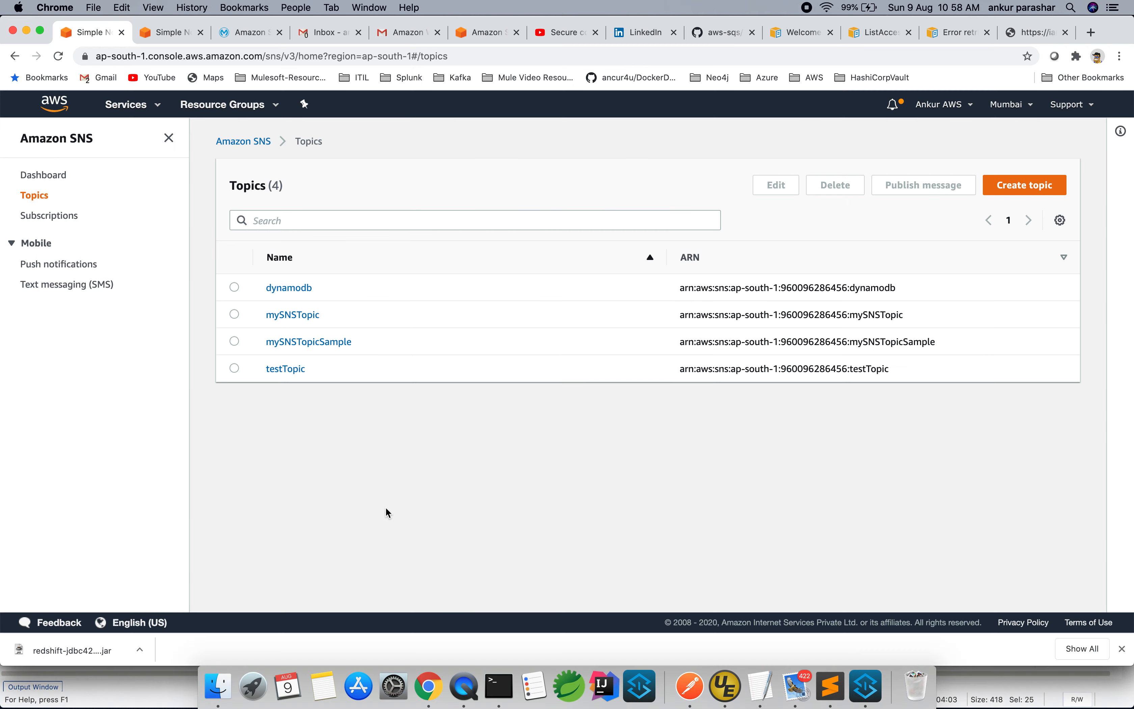
pyautogui.click(289, 366)
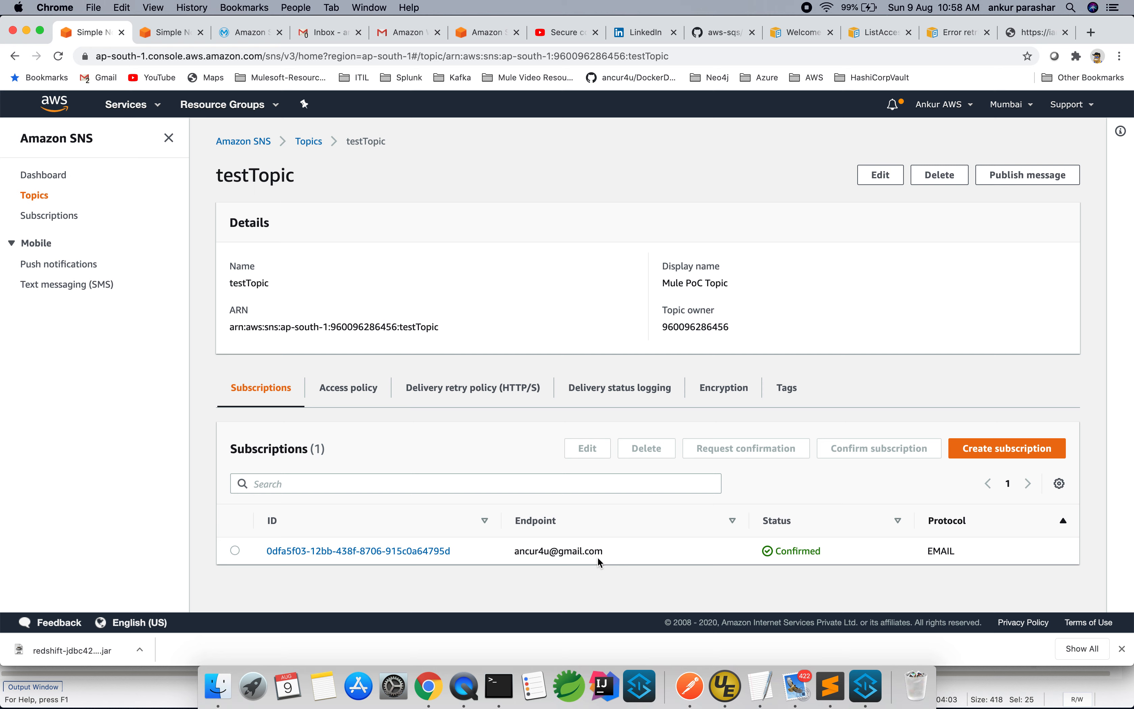
pyautogui.moveTo(603, 552); pyautogui.dragTo(507, 552)
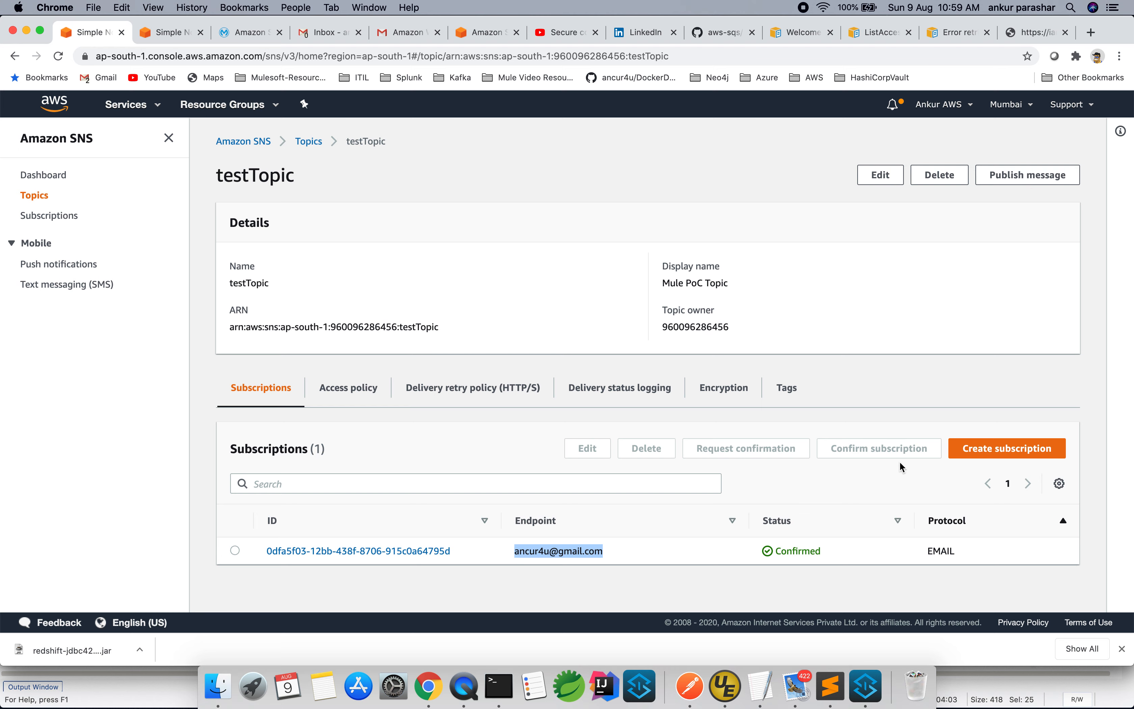
# Step: Start creating a subscription for testTopic and examine the protocols available for its endpoint
pyautogui.click(1002, 462)
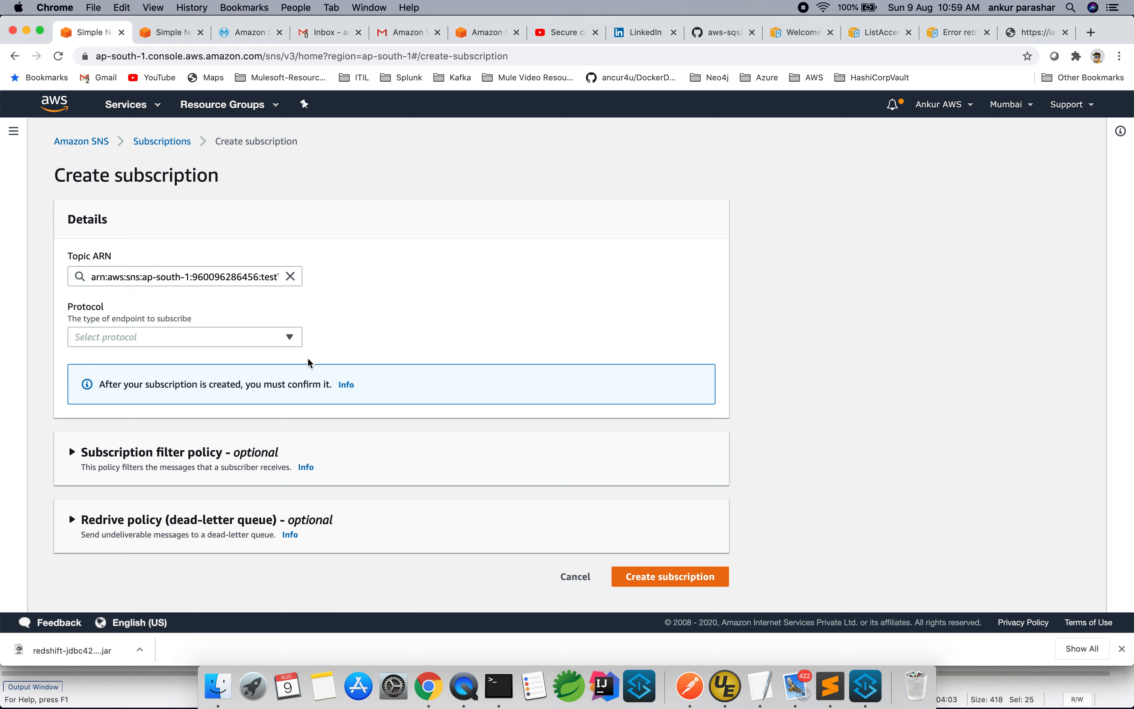
pyautogui.click(253, 337)
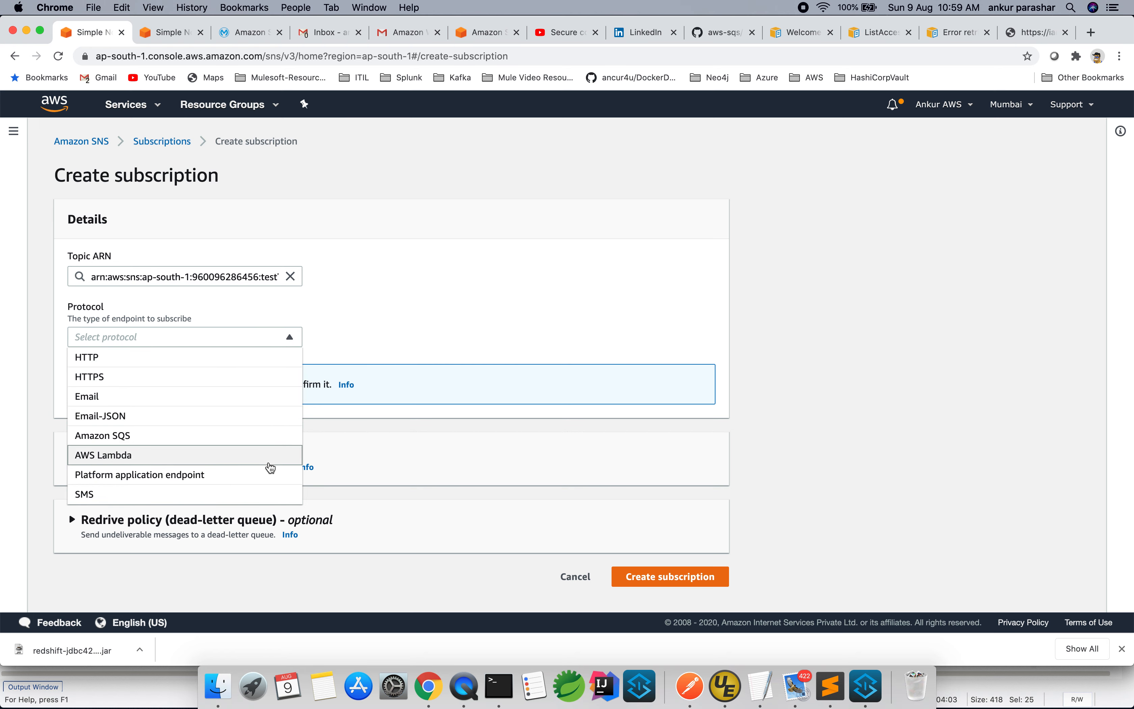